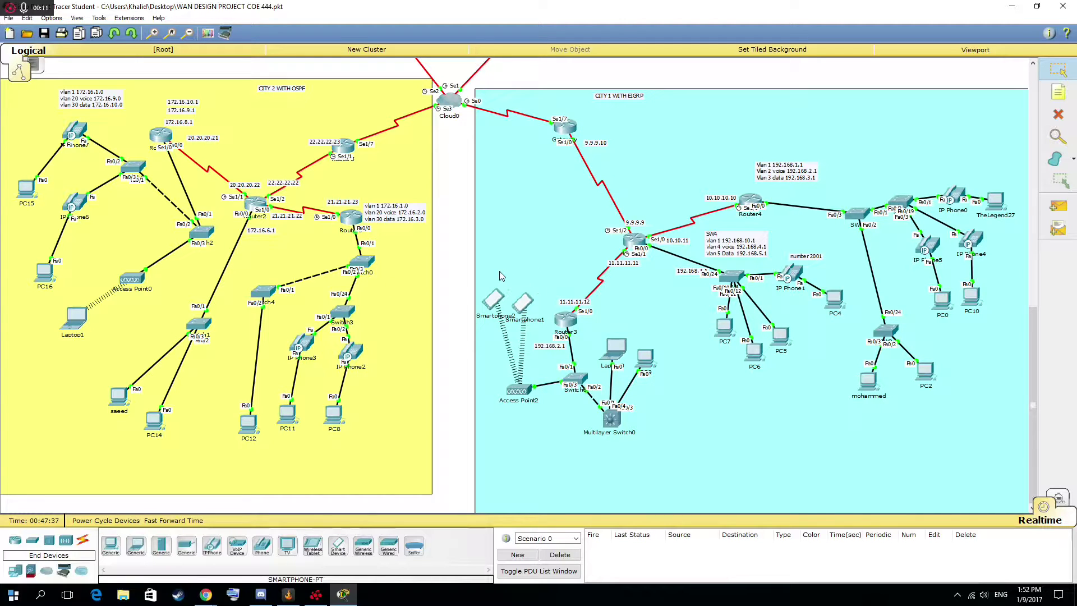
Open the IP Phone0 and IP Phone1 windows side by side, with IP Phone0 in front.
{"action": "scroll", "coordinate": [517, 264], "scroll_direction": "up", "scroll_amount": 10}
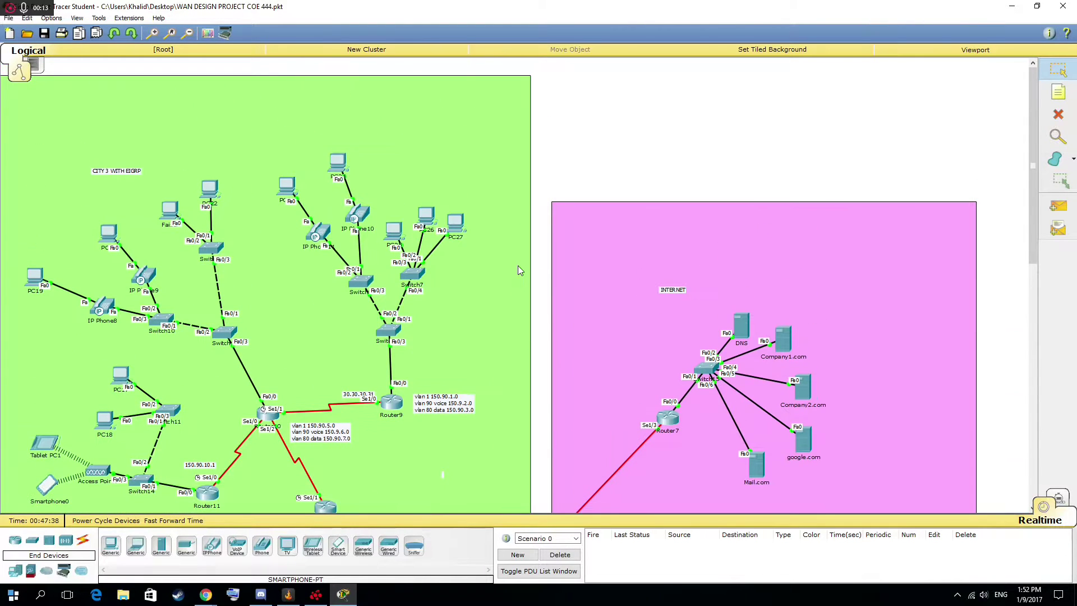
{"action": "scroll", "coordinate": [169, 169], "scroll_direction": "down", "scroll_amount": 5}
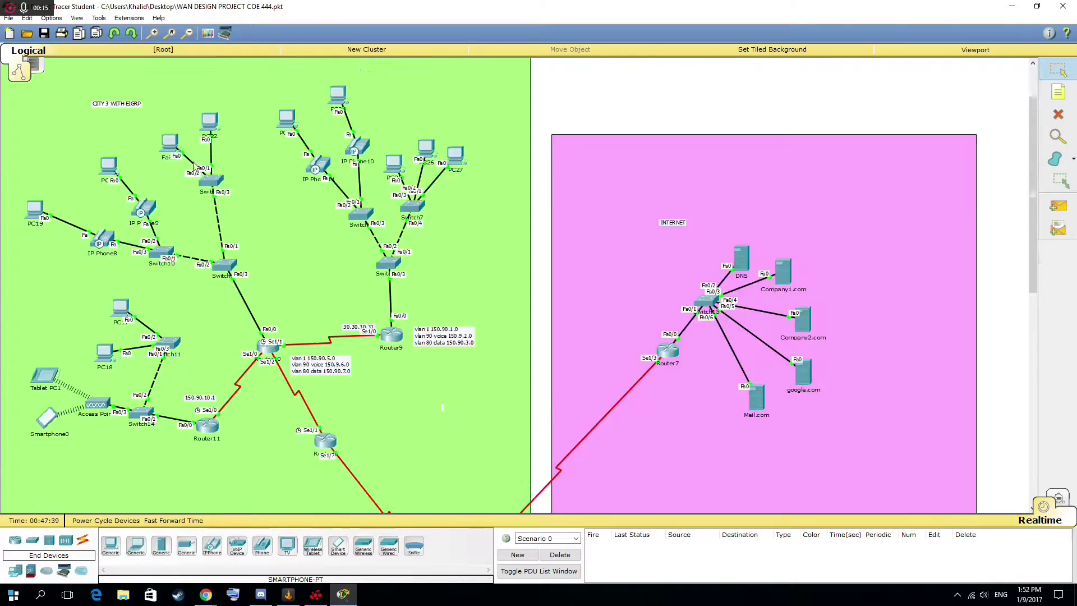
{"action": "scroll", "coordinate": [202, 154], "scroll_direction": "down", "scroll_amount": 5}
{"action": "scroll", "coordinate": [440, 239], "scroll_direction": "down", "scroll_amount": 2}
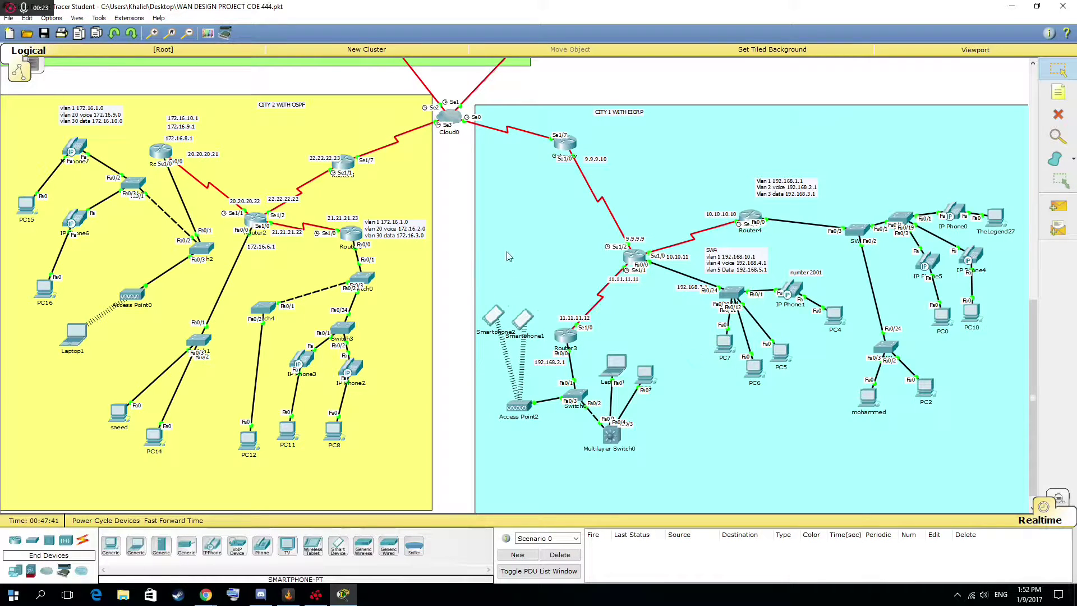
{"action": "scroll", "coordinate": [681, 241], "scroll_direction": "down", "scroll_amount": 1}
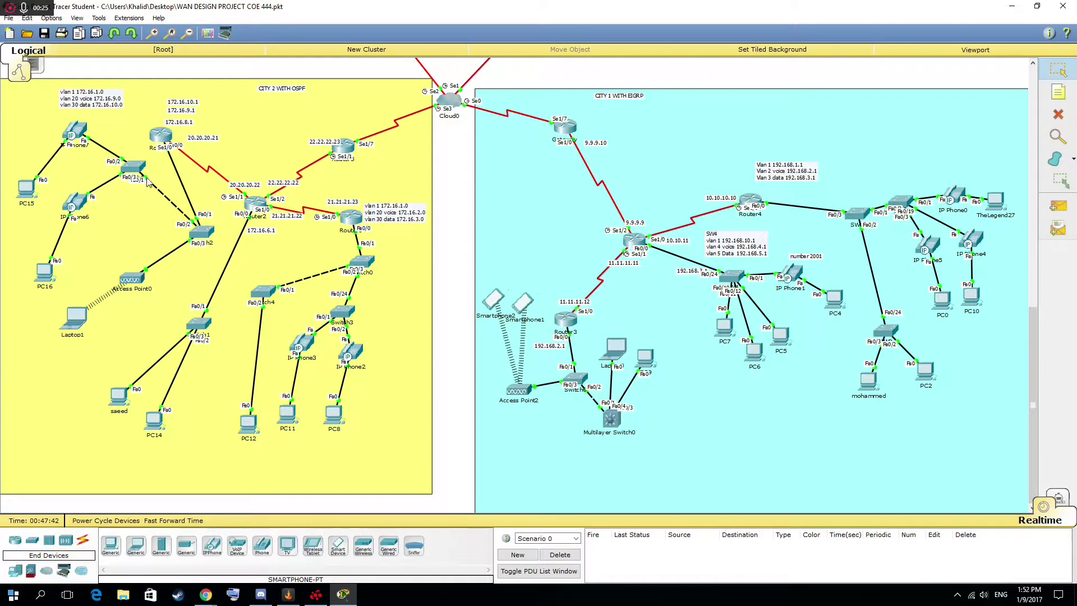
{"action": "scroll", "coordinate": [147, 181], "scroll_direction": "up", "scroll_amount": 20}
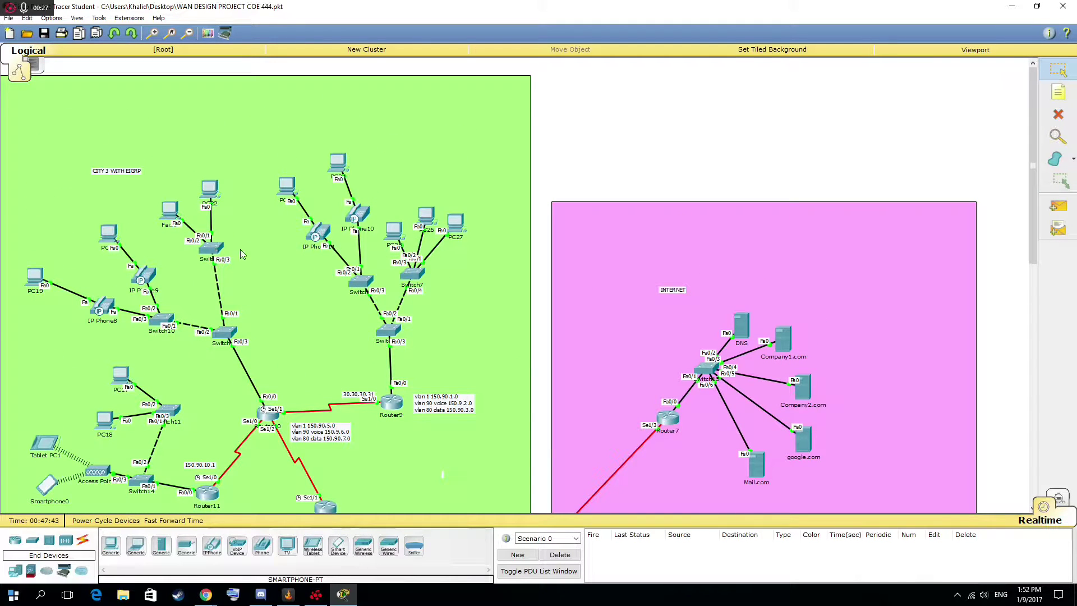
{"action": "scroll", "coordinate": [482, 231], "scroll_direction": "down", "scroll_amount": 8}
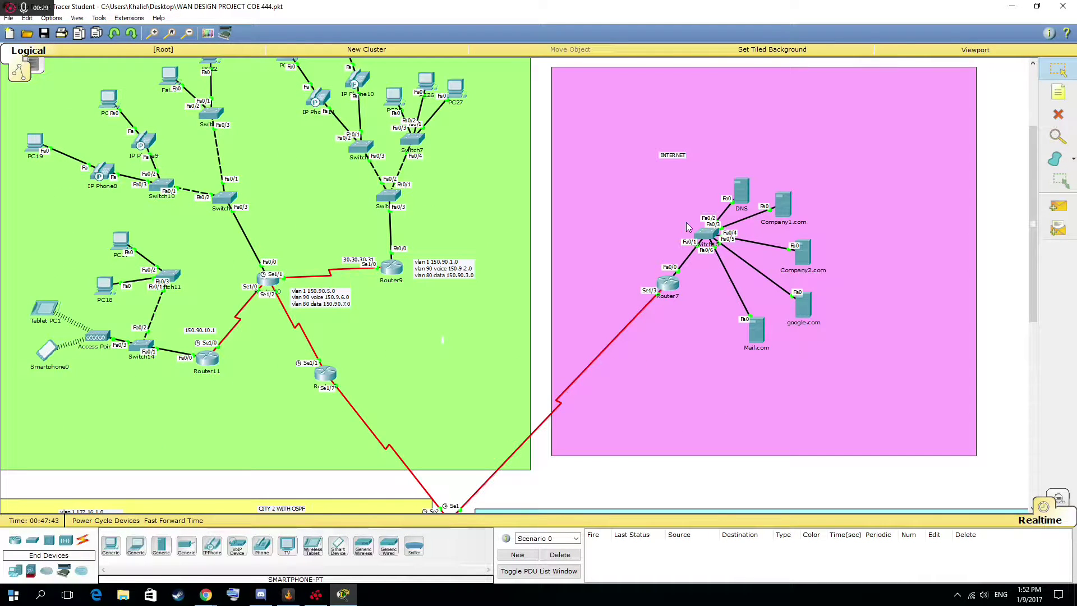
{"action": "scroll", "coordinate": [685, 222], "scroll_direction": "down", "scroll_amount": 12}
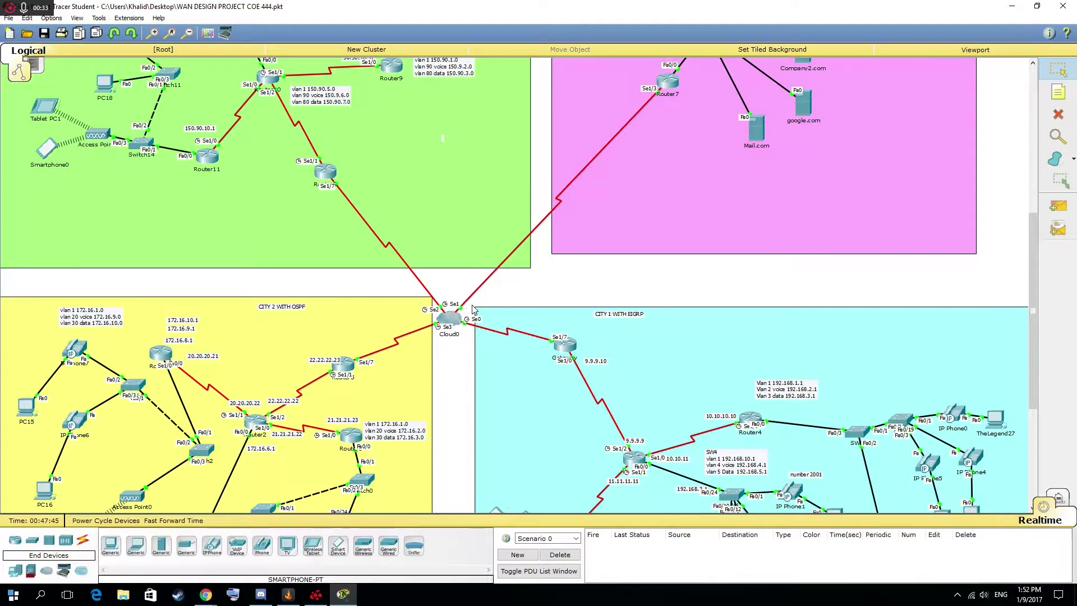
{"action": "scroll", "coordinate": [469, 423], "scroll_direction": "down", "scroll_amount": 5}
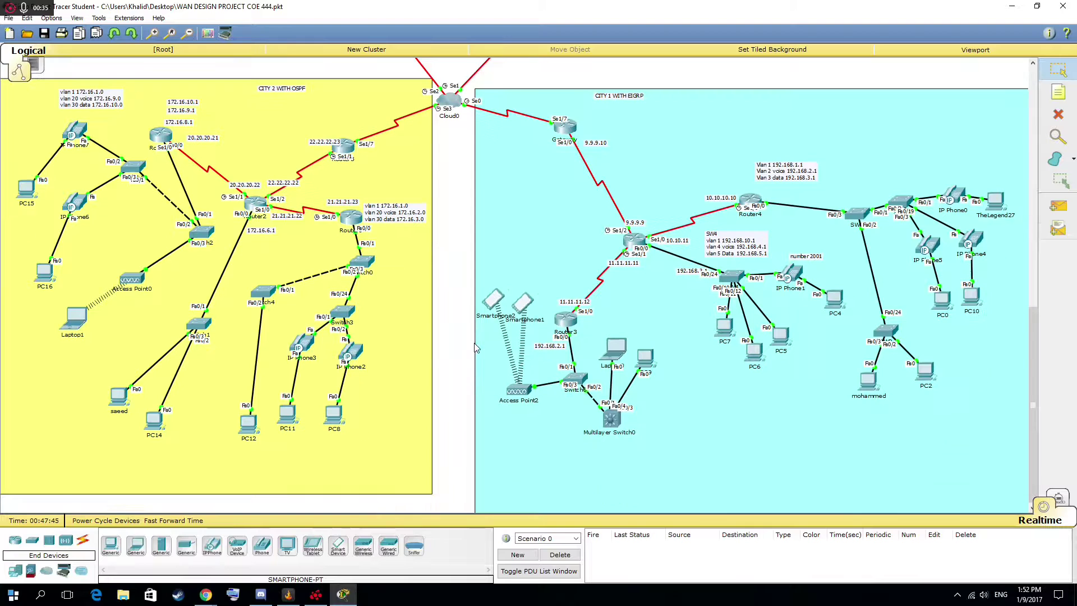
{"action": "scroll", "coordinate": [510, 319], "scroll_direction": "down", "scroll_amount": 5}
{"action": "left_click", "coordinate": [959, 195]}
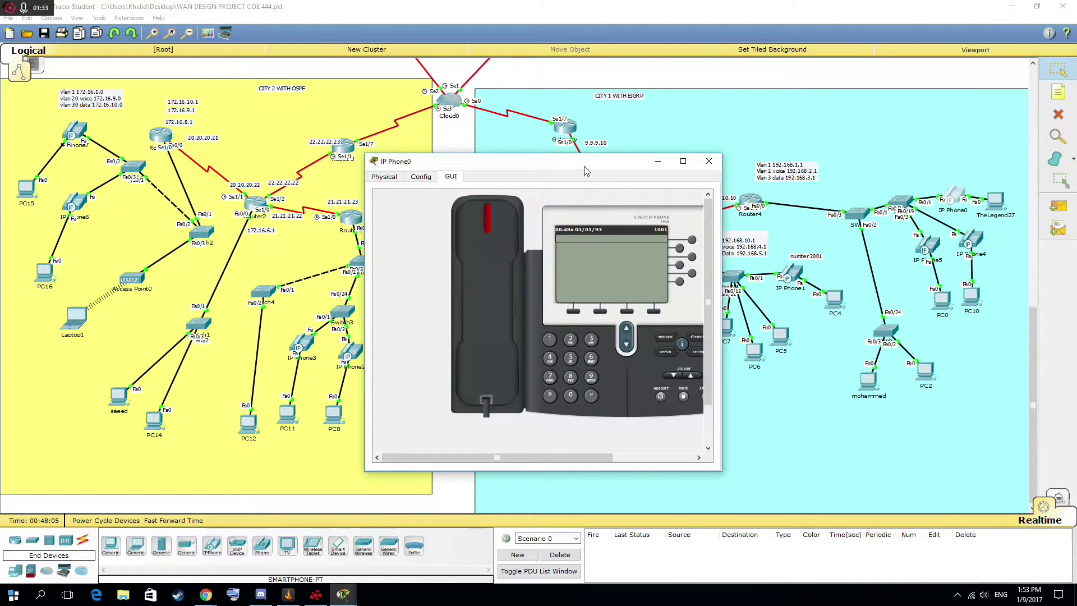
{"action": "left_click_drag", "start_coordinate": [586, 170], "coordinate": [333, 184]}
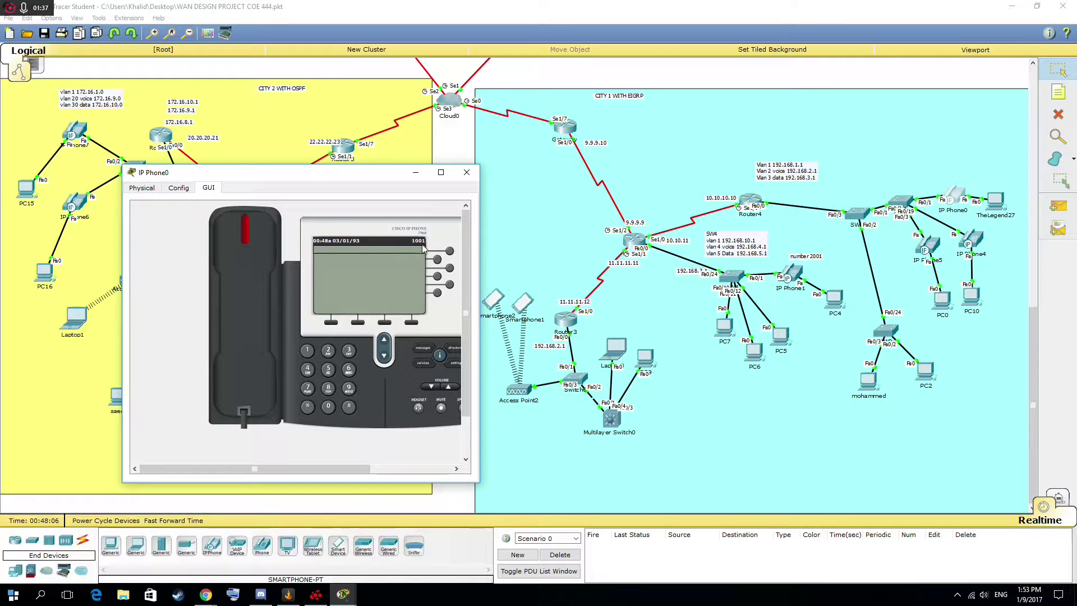
{"action": "left_click", "coordinate": [795, 273]}
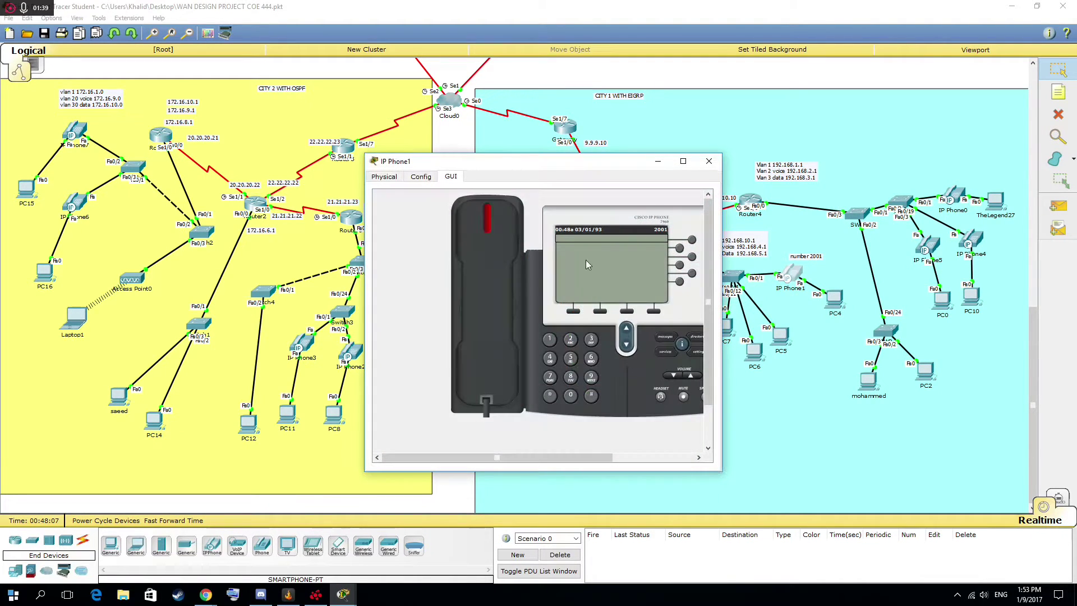
{"action": "left_click_drag", "start_coordinate": [597, 168], "coordinate": [689, 173]}
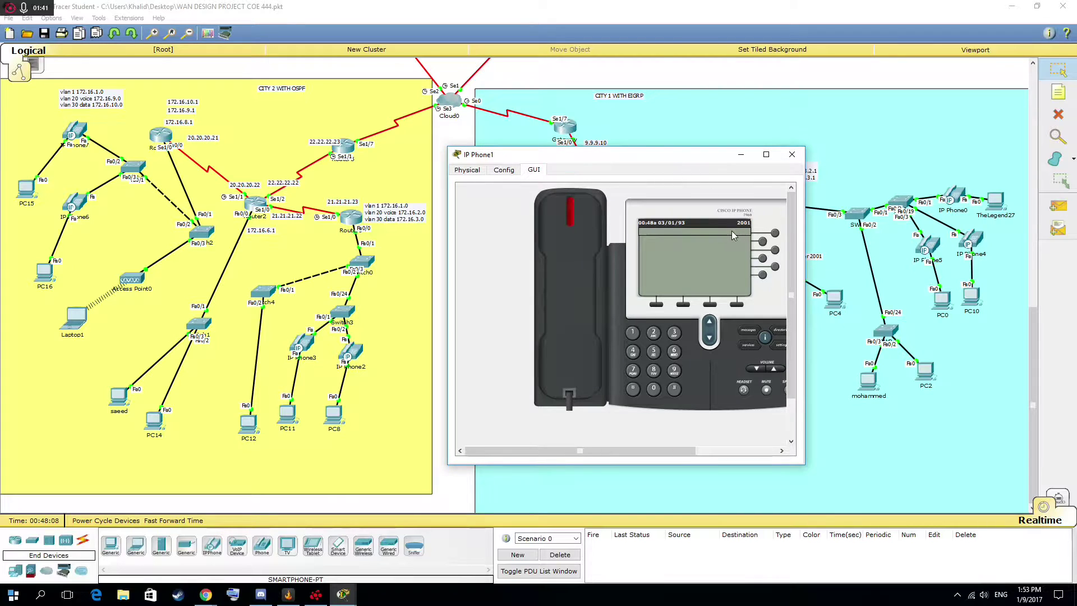
{"action": "left_click", "coordinate": [949, 198]}
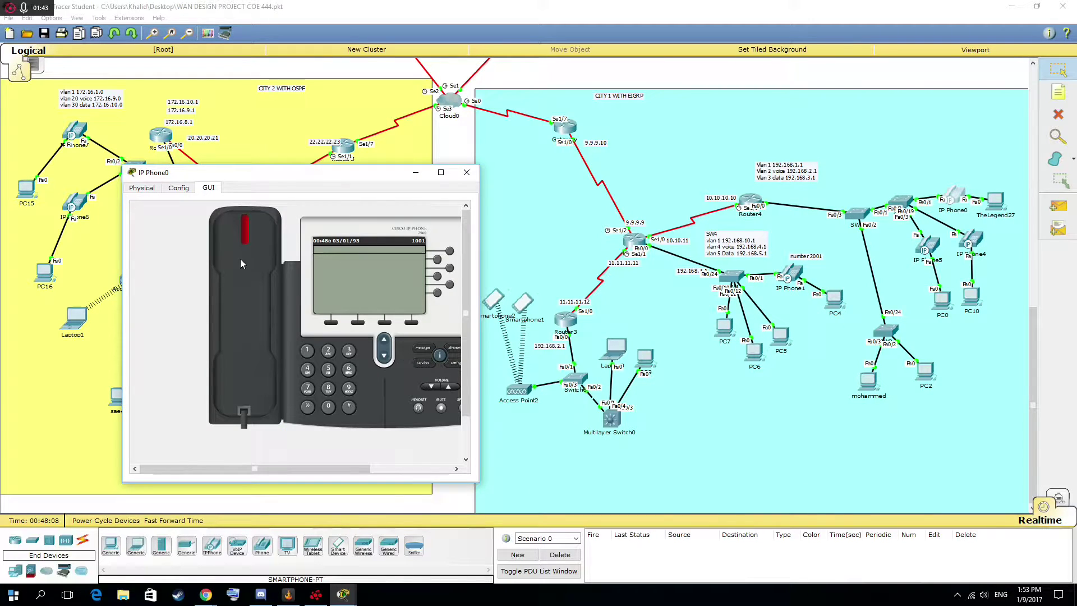
Lift IP Phone0's handset and dial 2001.
{"action": "left_click", "coordinate": [277, 350]}
{"action": "left_click", "coordinate": [328, 350]}
{"action": "left_click", "coordinate": [329, 406]}
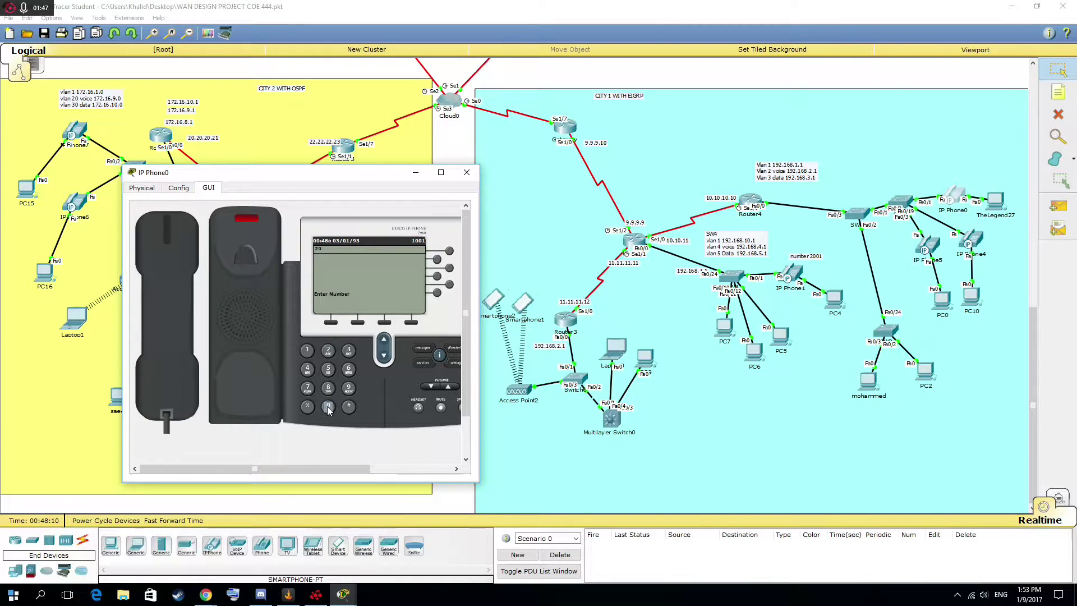
{"action": "left_click", "coordinate": [328, 406]}
{"action": "left_click", "coordinate": [307, 350]}
Answer the call from 1001 on IP Phone1, hang up, and close both phone windows.
{"action": "left_click", "coordinate": [790, 274]}
{"action": "left_click", "coordinate": [564, 288]}
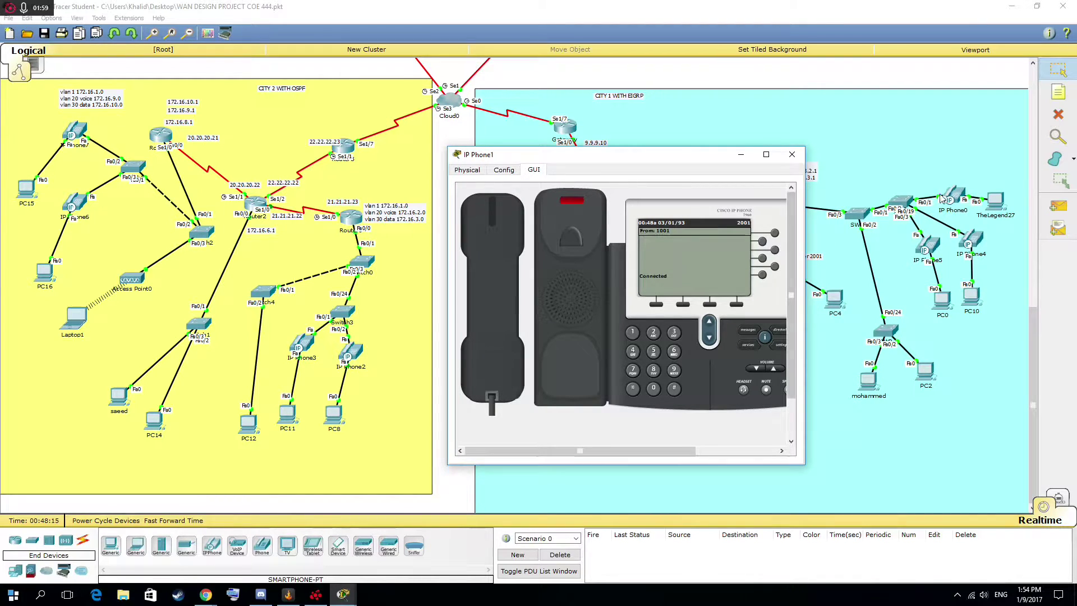
{"action": "left_click", "coordinate": [487, 304]}
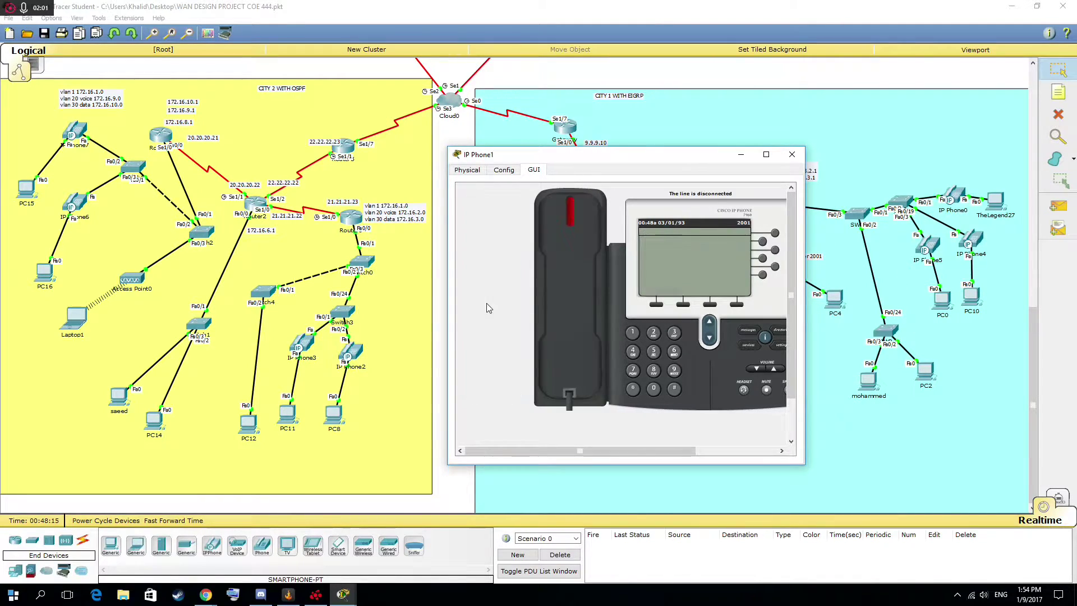
{"action": "left_click", "coordinate": [791, 154]}
{"action": "left_click", "coordinate": [959, 200]}
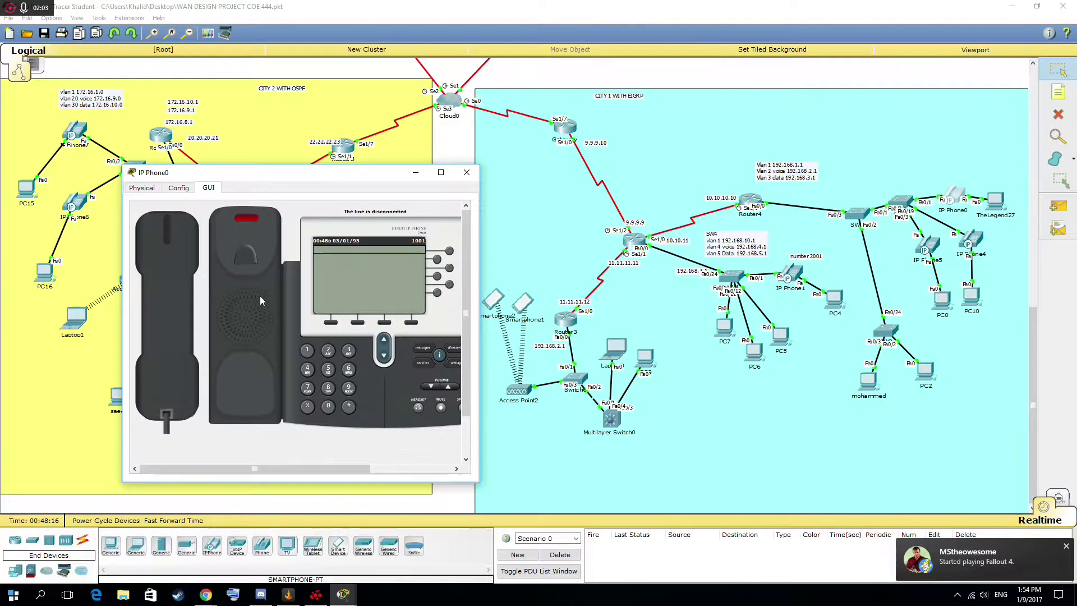
{"action": "left_click", "coordinate": [464, 170]}
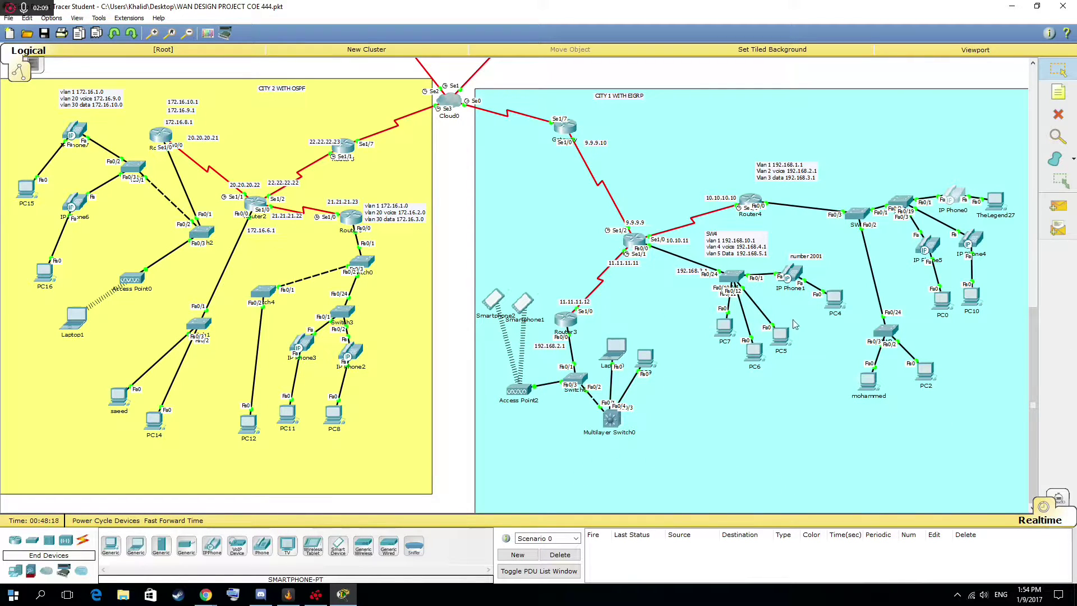
Nudge PC4 slightly up and to the right in the City 1 workspace.
{"action": "left_click_drag", "start_coordinate": [841, 300], "coordinate": [848, 280]}
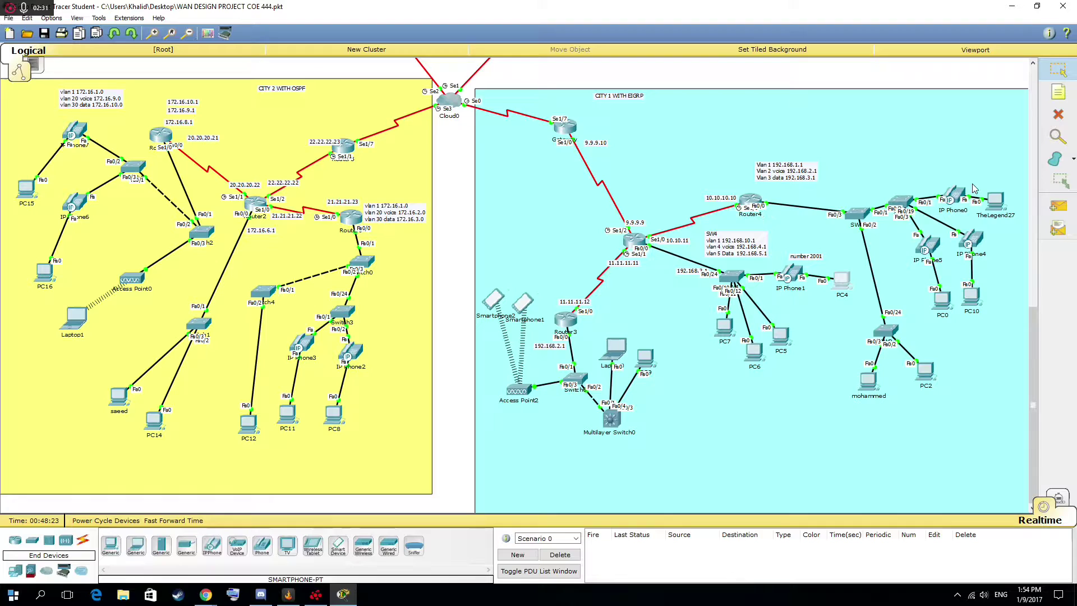
{"action": "left_click", "coordinate": [997, 205]}
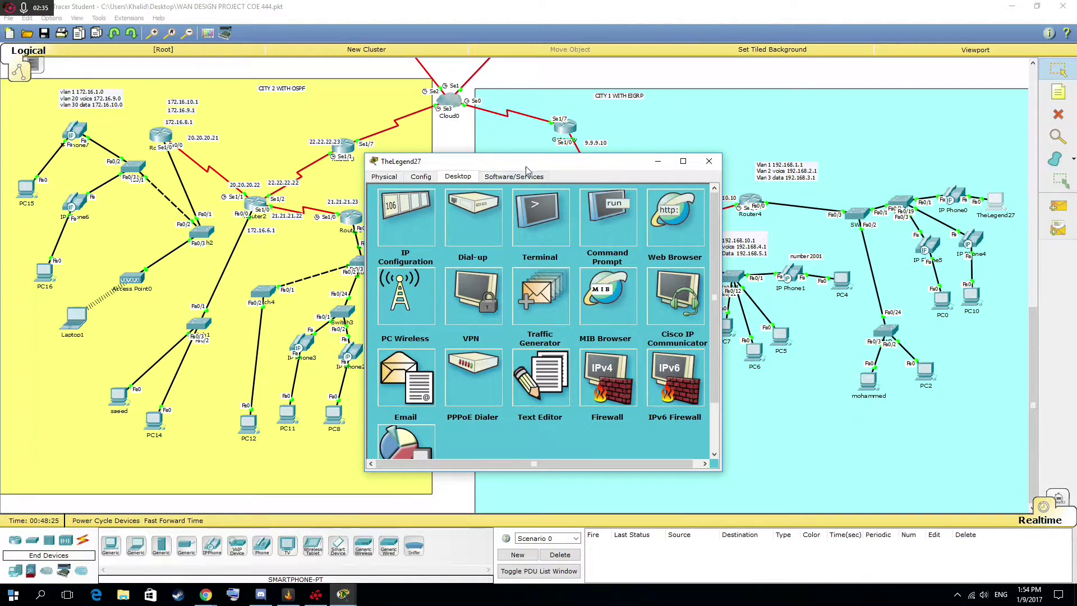
{"action": "left_click_drag", "start_coordinate": [542, 162], "coordinate": [480, 165]}
{"action": "left_click", "coordinate": [345, 223]}
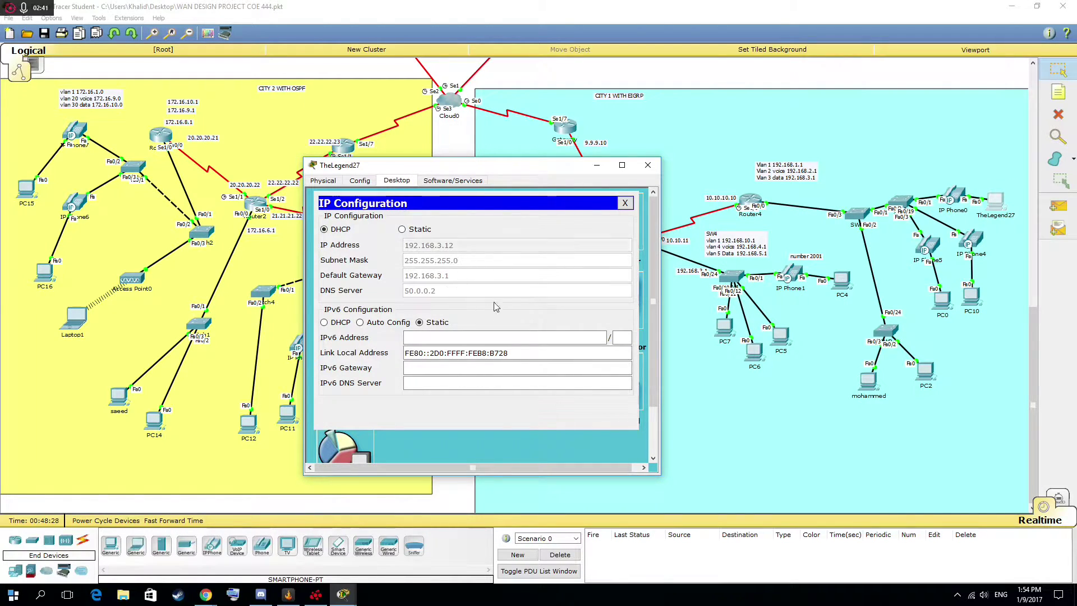
{"action": "left_click", "coordinate": [647, 165]}
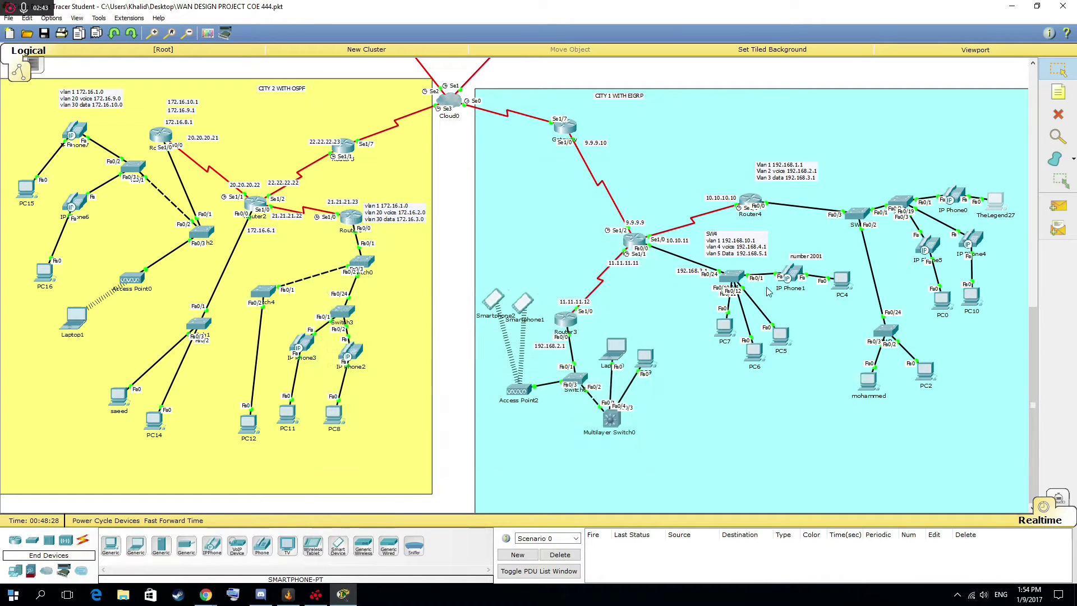
{"action": "left_click", "coordinate": [781, 336]}
{"action": "left_click", "coordinate": [418, 227]}
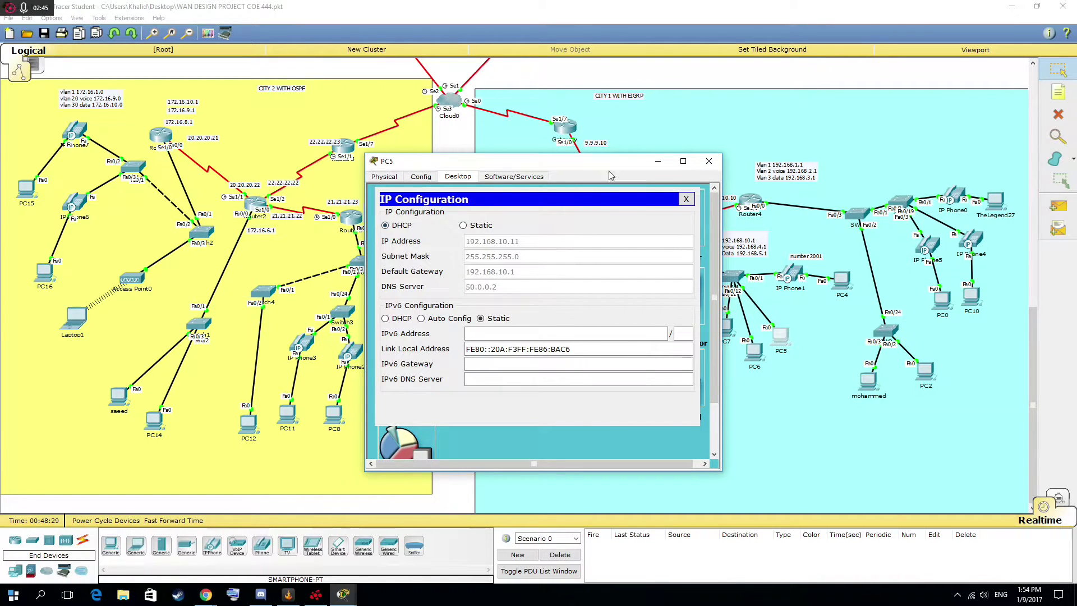
{"action": "left_click", "coordinate": [709, 161]}
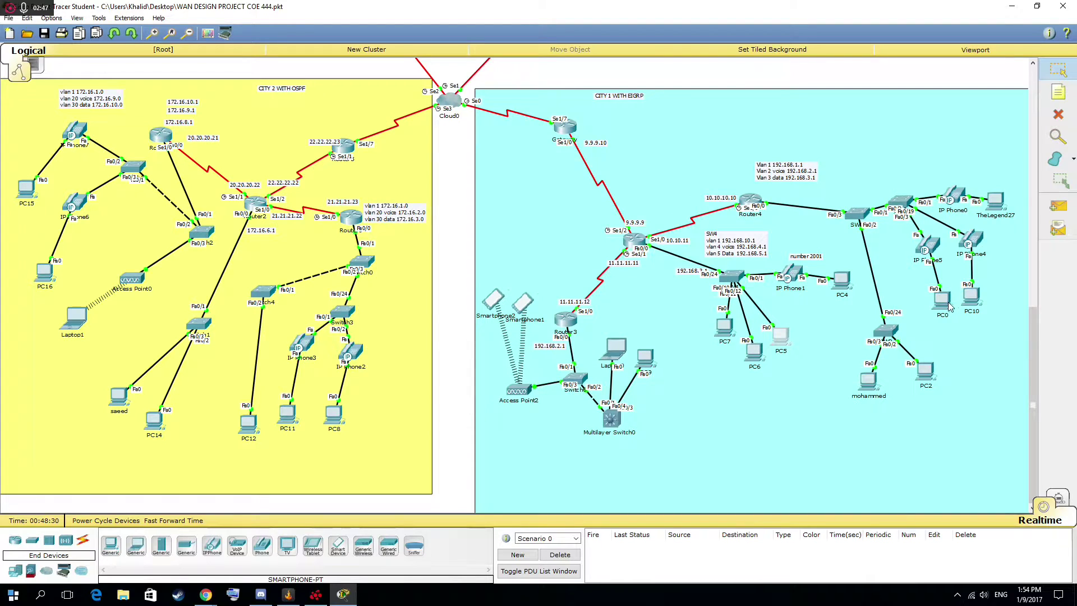
{"action": "left_click", "coordinate": [948, 305]}
{"action": "left_click", "coordinate": [413, 228]}
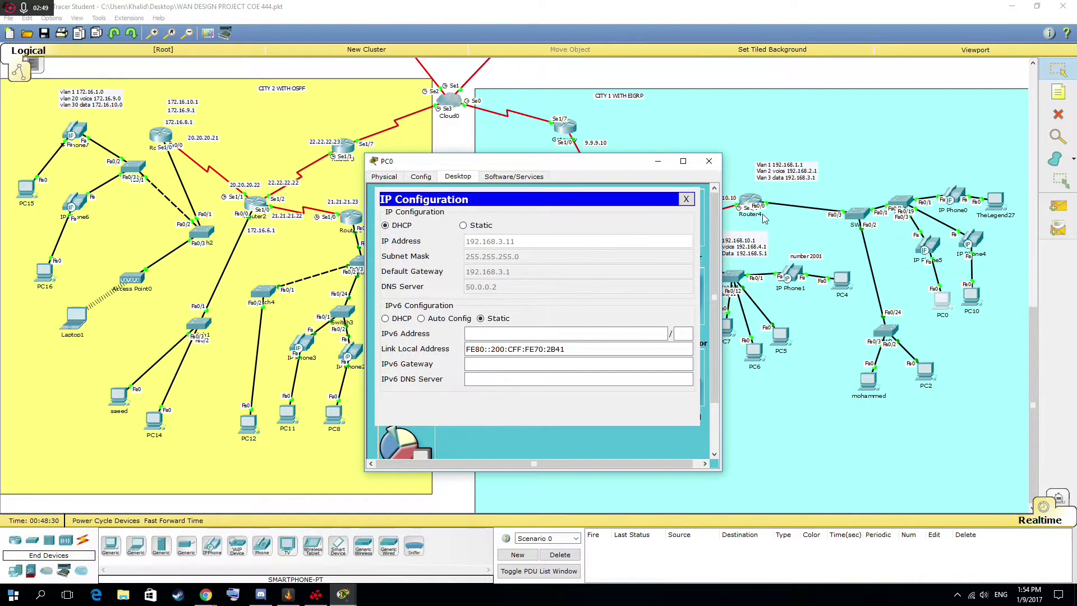
{"action": "left_click", "coordinate": [535, 279]}
{"action": "left_click", "coordinate": [999, 205]}
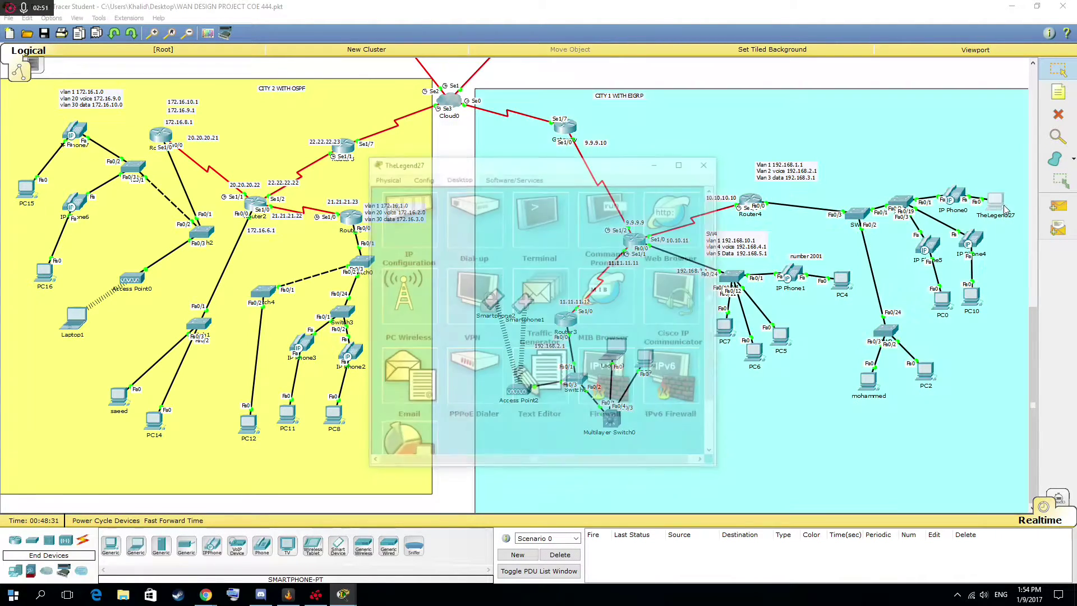
{"action": "left_click", "coordinate": [409, 224]}
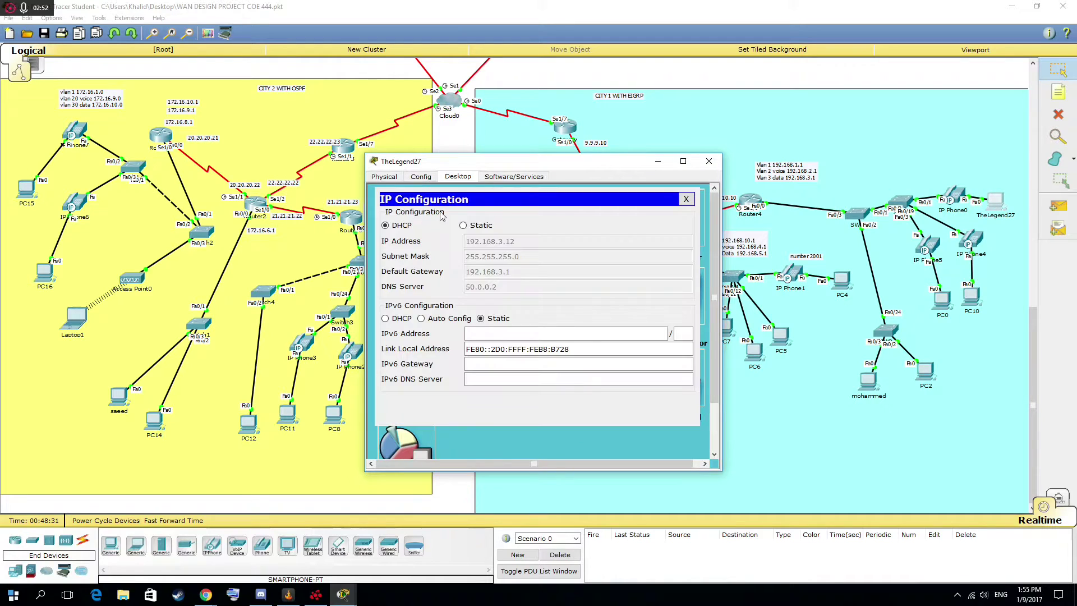
{"action": "left_click", "coordinate": [686, 199]}
{"action": "left_click", "coordinate": [808, 264]}
{"action": "left_click", "coordinate": [868, 397]}
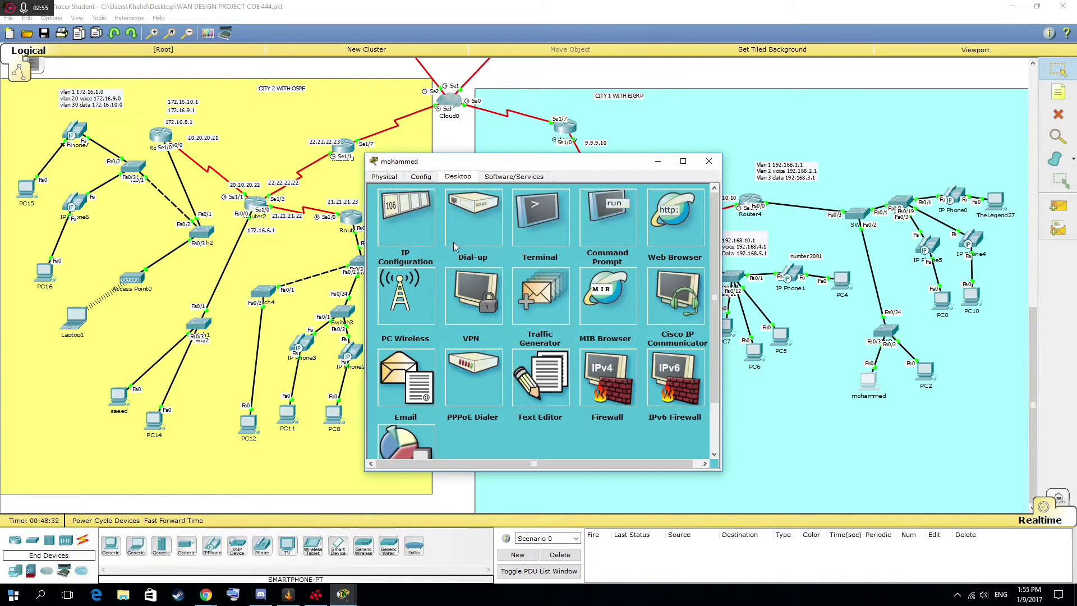
{"action": "left_click", "coordinate": [411, 224]}
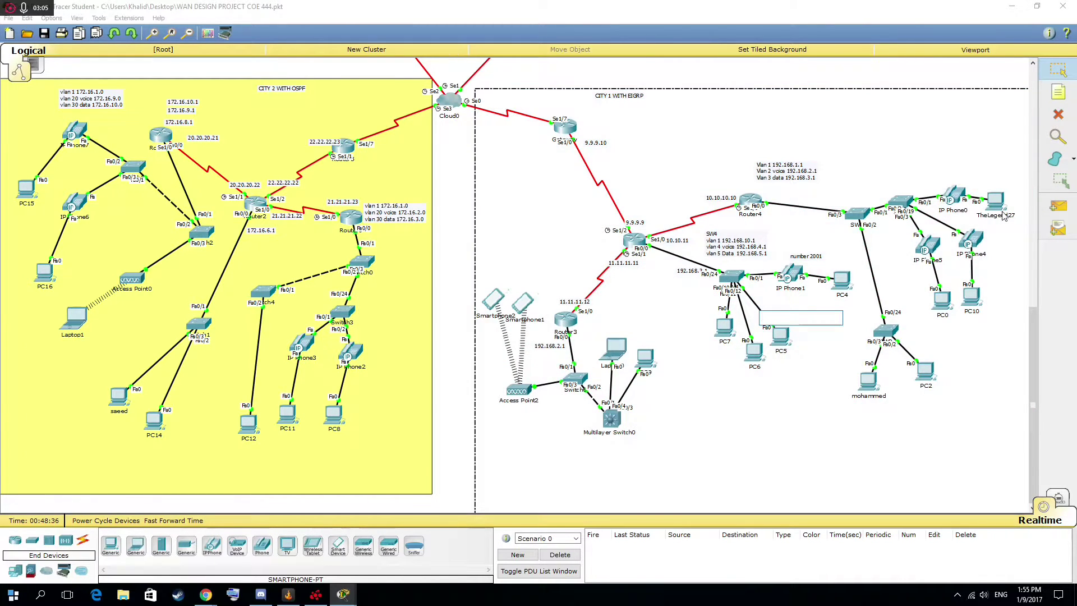
{"action": "left_click", "coordinate": [1004, 217]}
{"action": "left_click", "coordinate": [420, 230]}
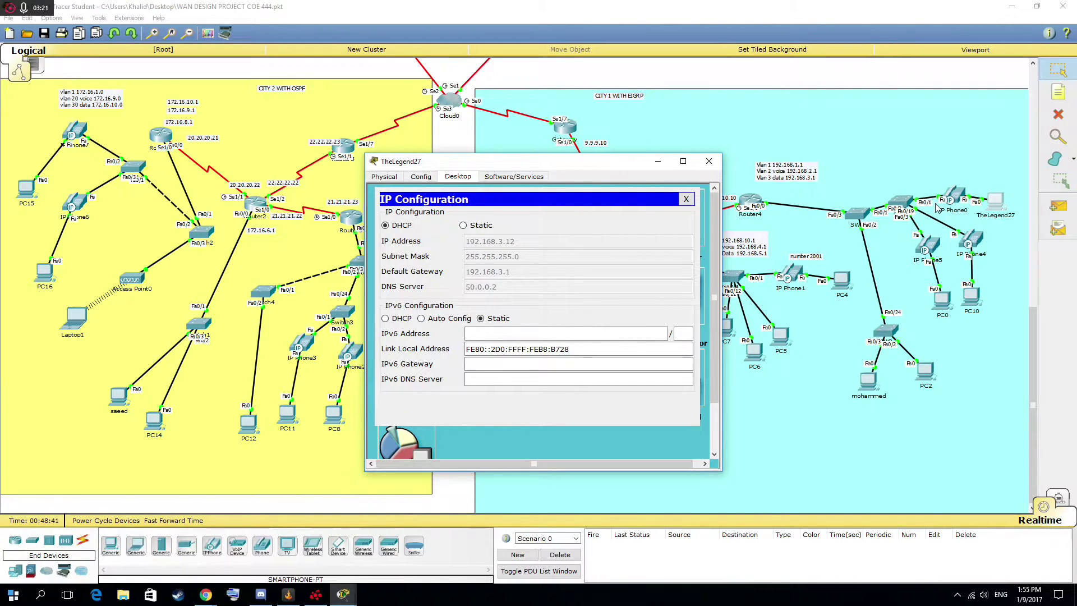
{"action": "left_click", "coordinate": [709, 161]}
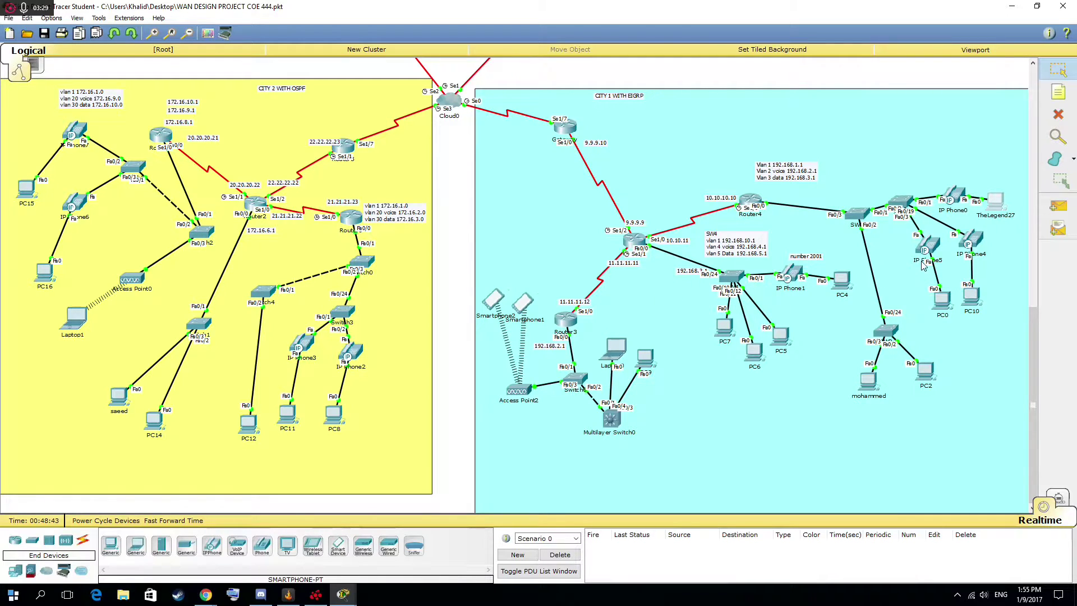
From TheLegend27's email client, send a 'hello' mail with body 'hello there, my name'.
{"action": "left_click", "coordinate": [992, 202]}
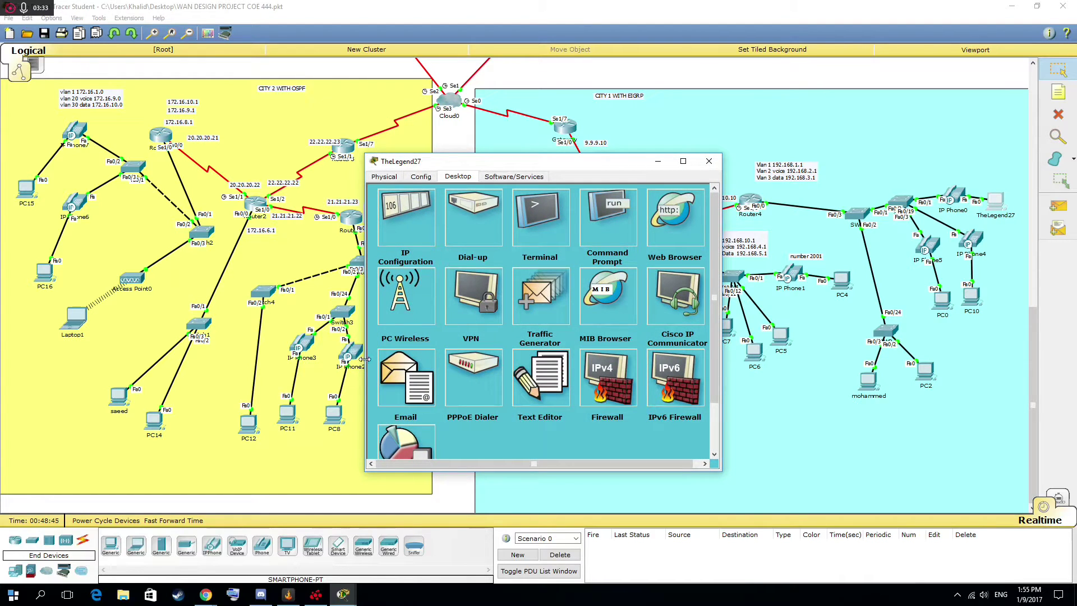
{"action": "left_click", "coordinate": [412, 370]}
{"action": "left_click_drag", "start_coordinate": [567, 161], "coordinate": [426, 141]}
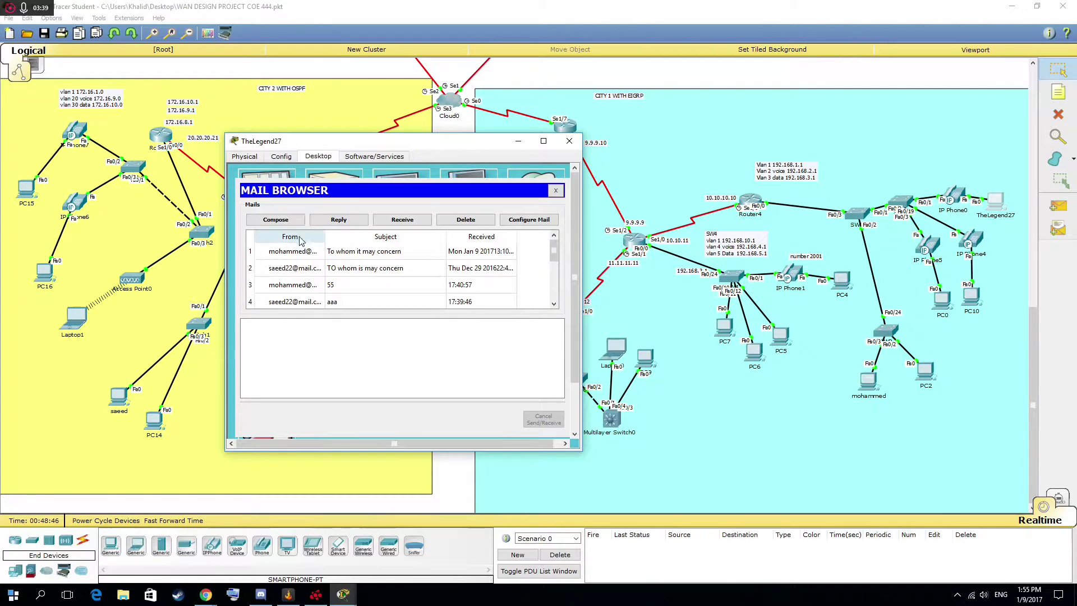
{"action": "left_click", "coordinate": [283, 220]}
{"action": "left_click", "coordinate": [356, 208]}
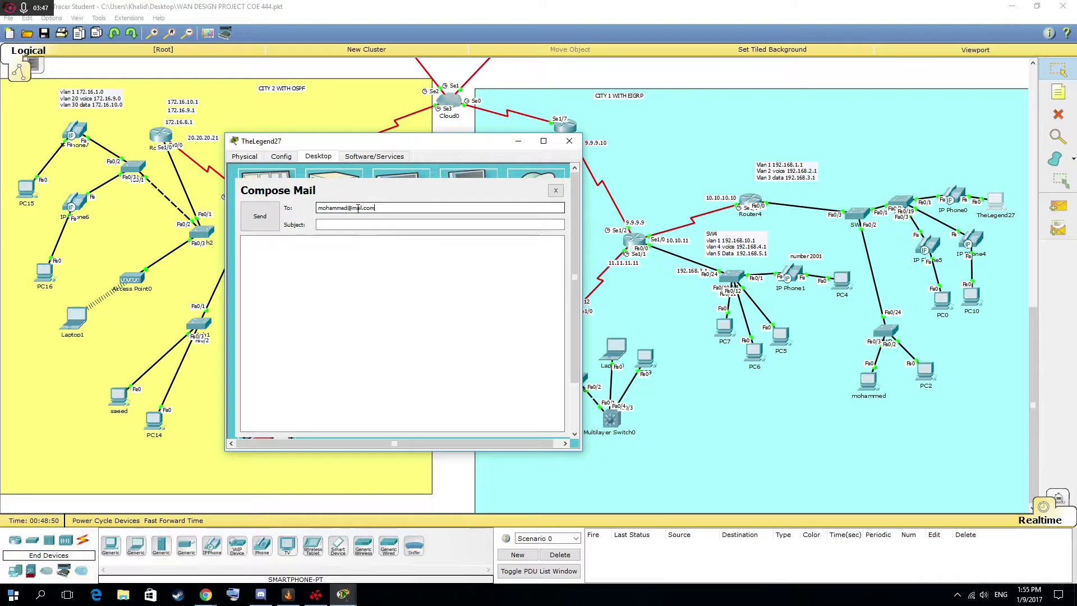
{"action": "left_click", "coordinate": [361, 225]}
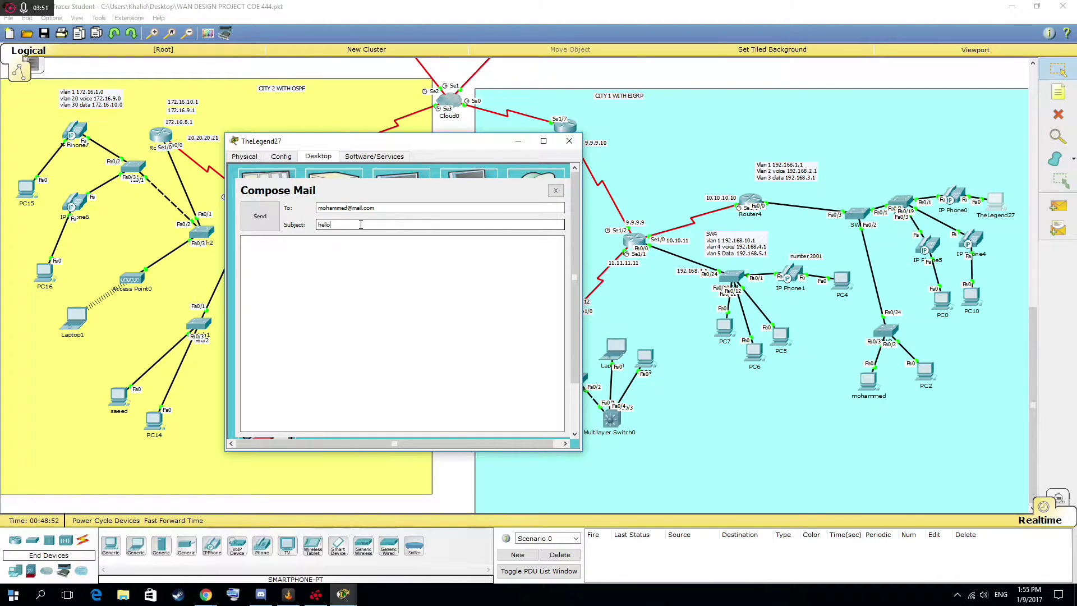
{"action": "left_click", "coordinate": [321, 260]}
{"action": "type", "text": "h"}
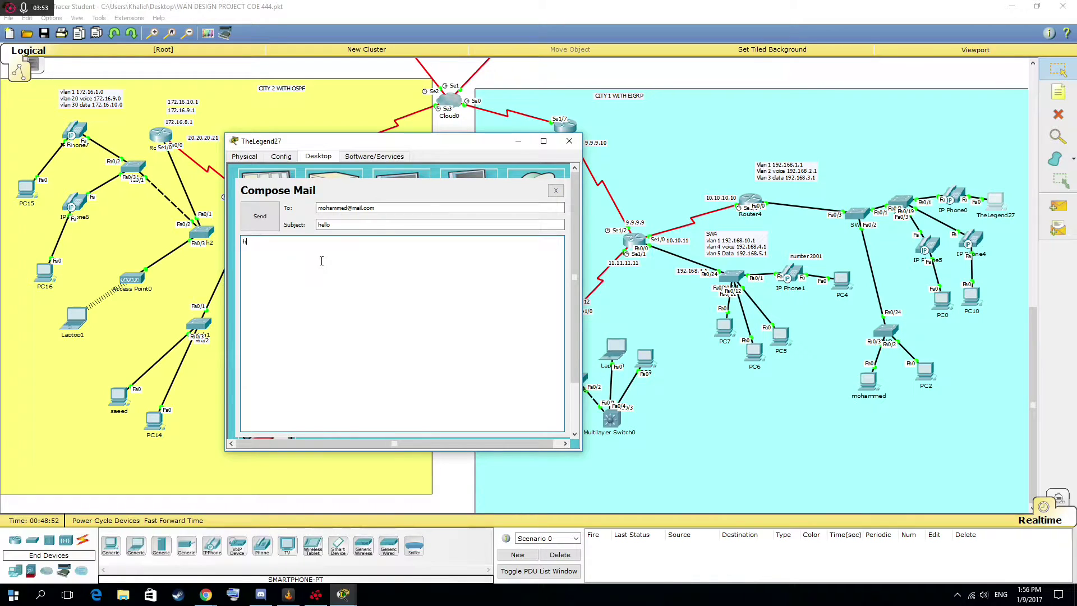
{"action": "type", "text": "ello there, my name is the legend27"}
{"action": "left_click", "coordinate": [261, 218]}
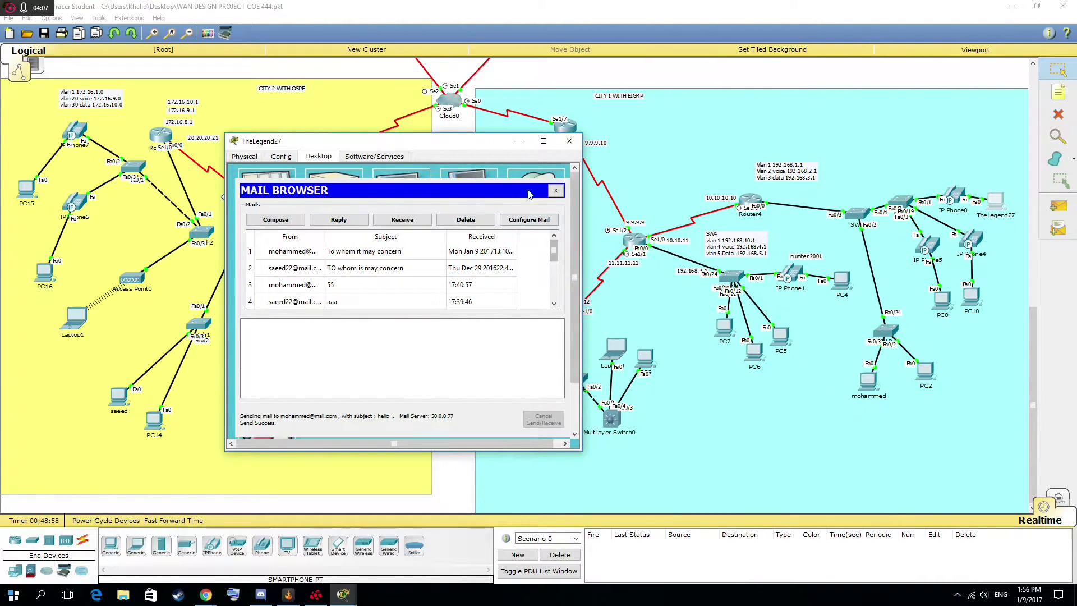
On the receiving PC, fetch new mail, open the 'hello' message, then close the windows.
{"action": "left_click", "coordinate": [556, 189]}
{"action": "left_click", "coordinate": [569, 141]}
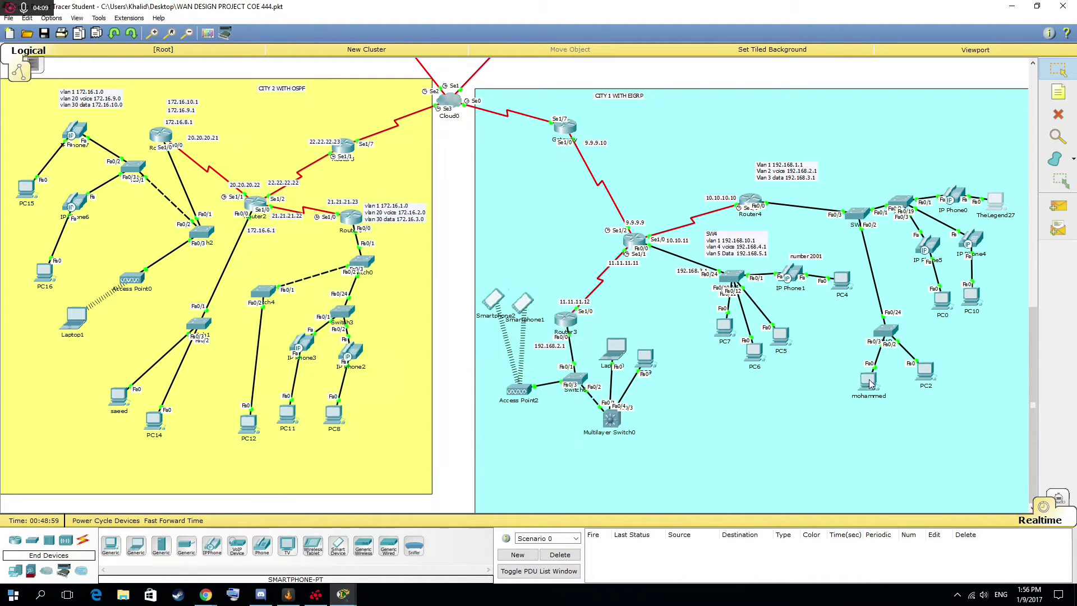
{"action": "left_click", "coordinate": [871, 384]}
{"action": "left_click", "coordinate": [685, 196]}
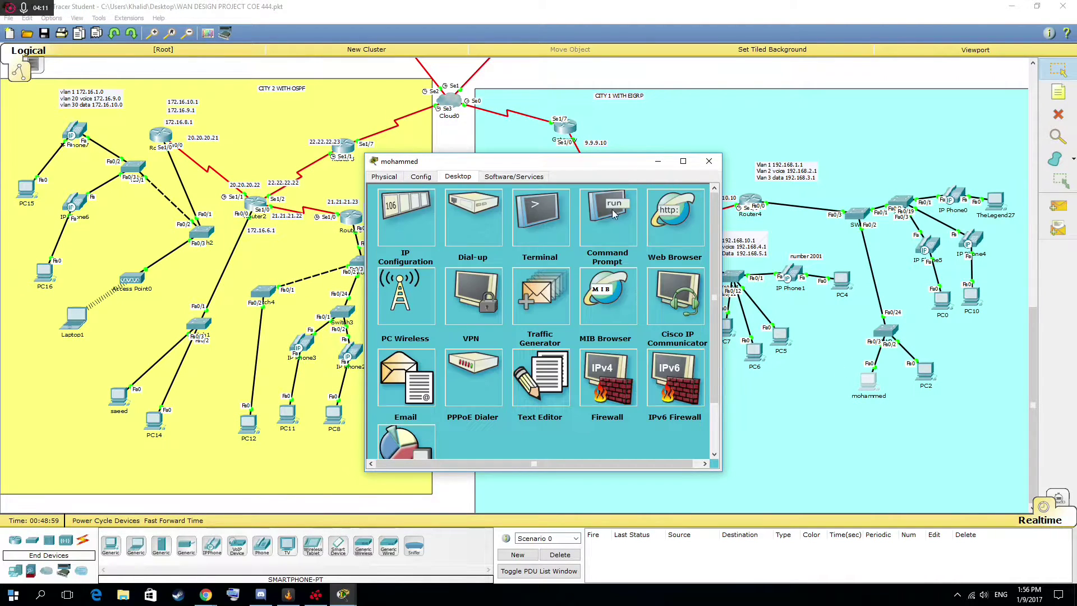
{"action": "left_click", "coordinate": [404, 386]}
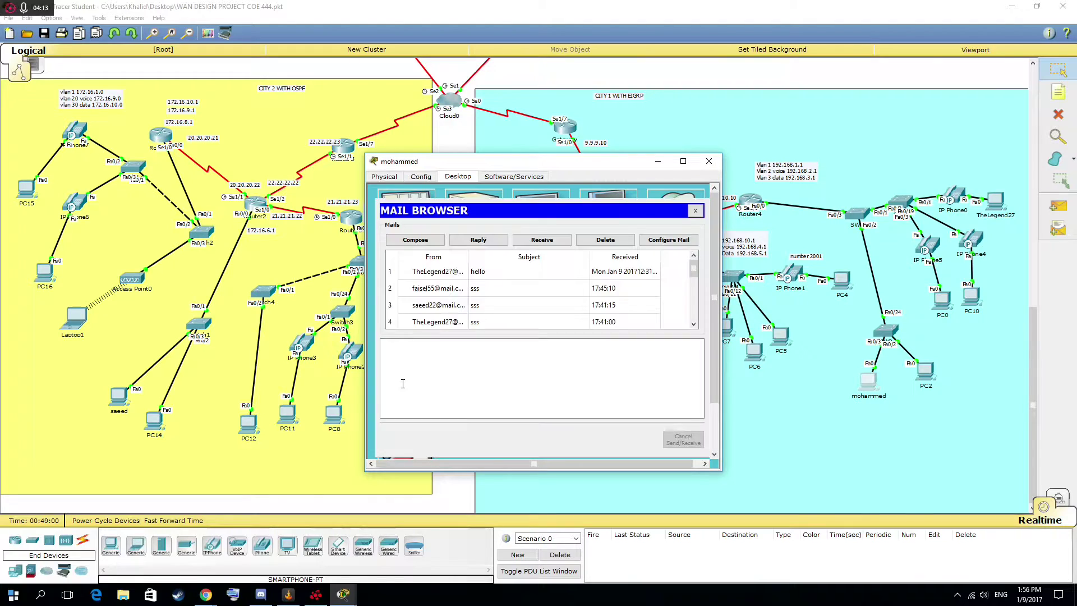
{"action": "left_click", "coordinate": [557, 243]}
{"action": "double_click", "coordinate": [442, 271]}
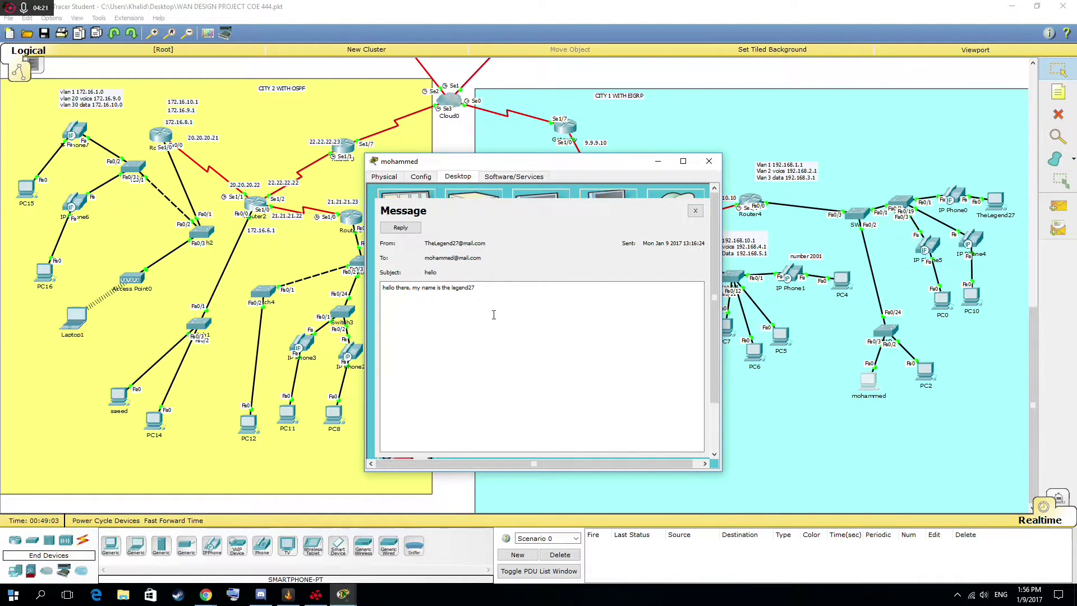
{"action": "left_click", "coordinate": [695, 211]}
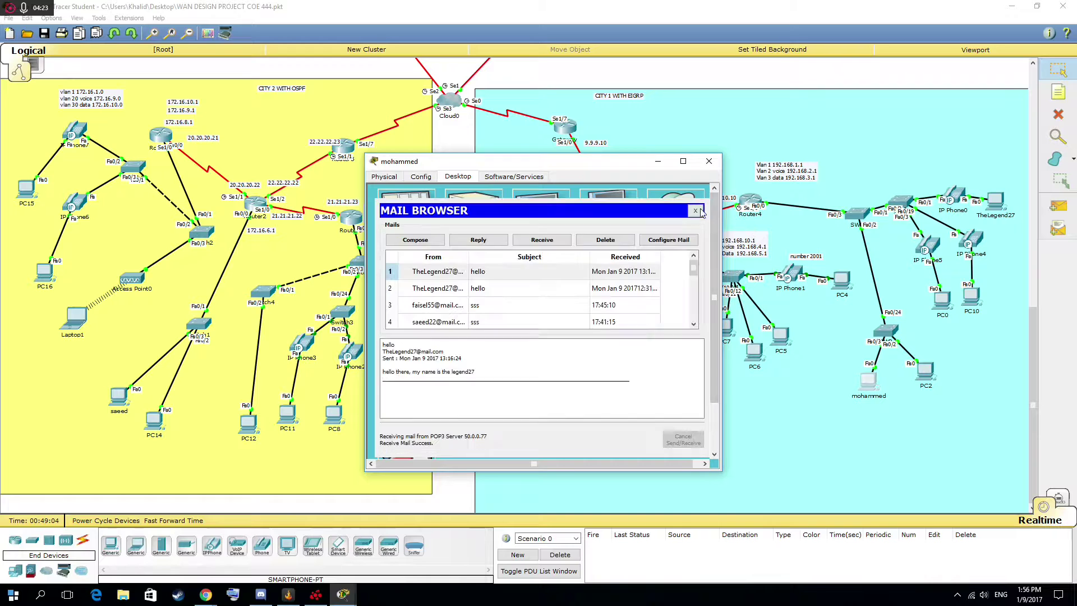
{"action": "left_click", "coordinate": [708, 160]}
{"action": "scroll", "coordinate": [778, 380], "scroll_direction": "up", "scroll_amount": 10}
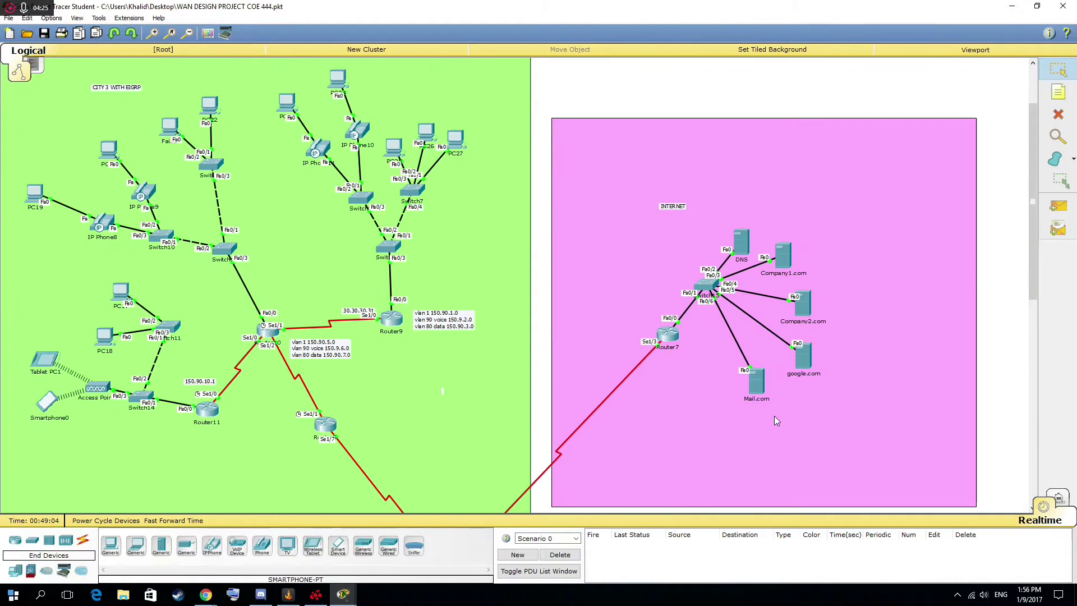
{"action": "left_click", "coordinate": [756, 383]}
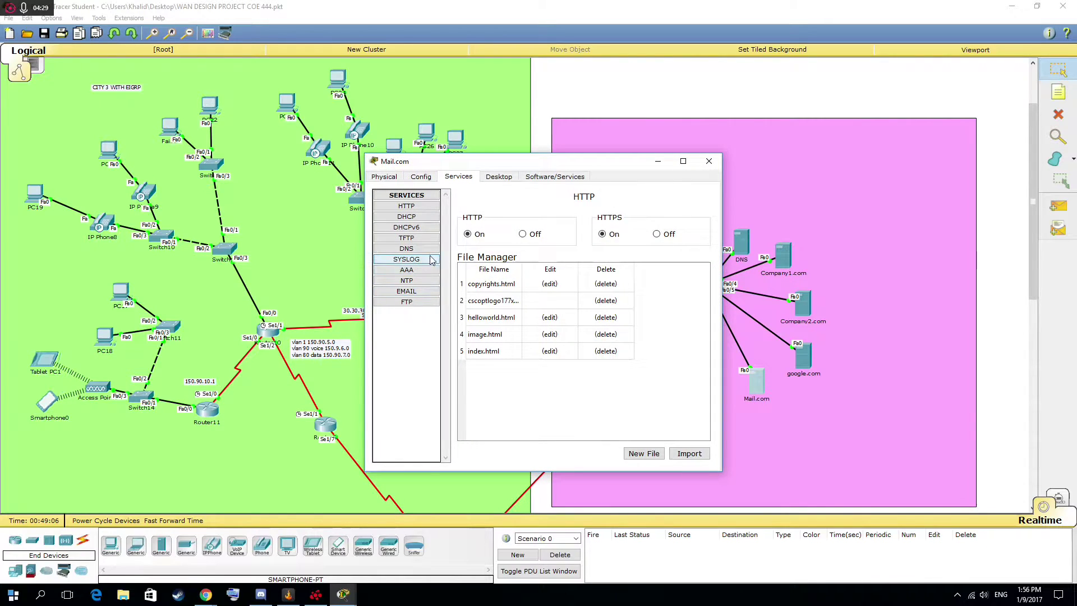
{"action": "left_click", "coordinate": [418, 292]}
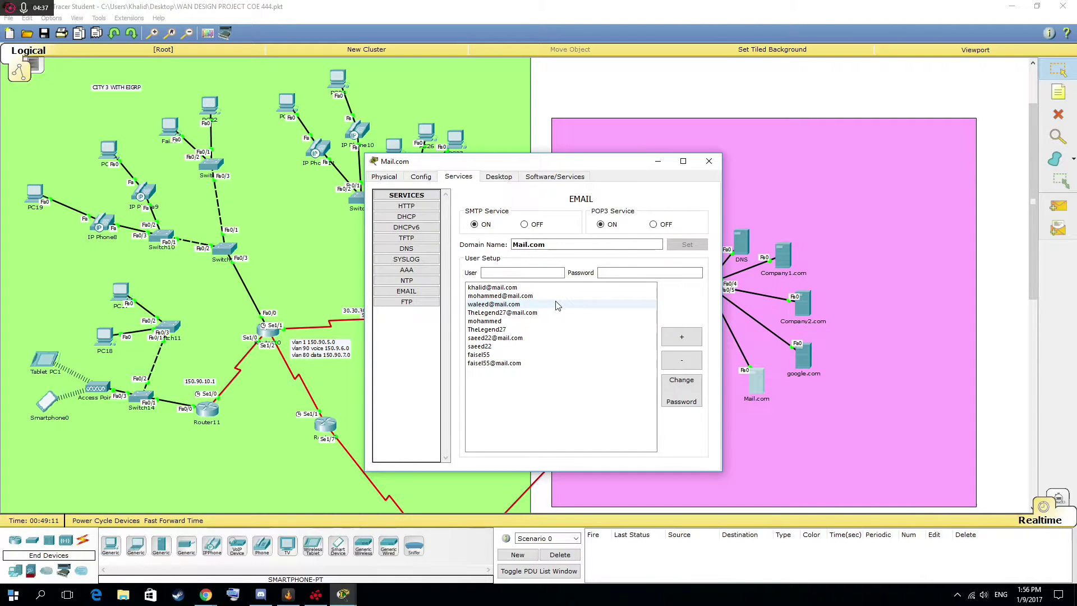
{"action": "left_click", "coordinate": [709, 159]}
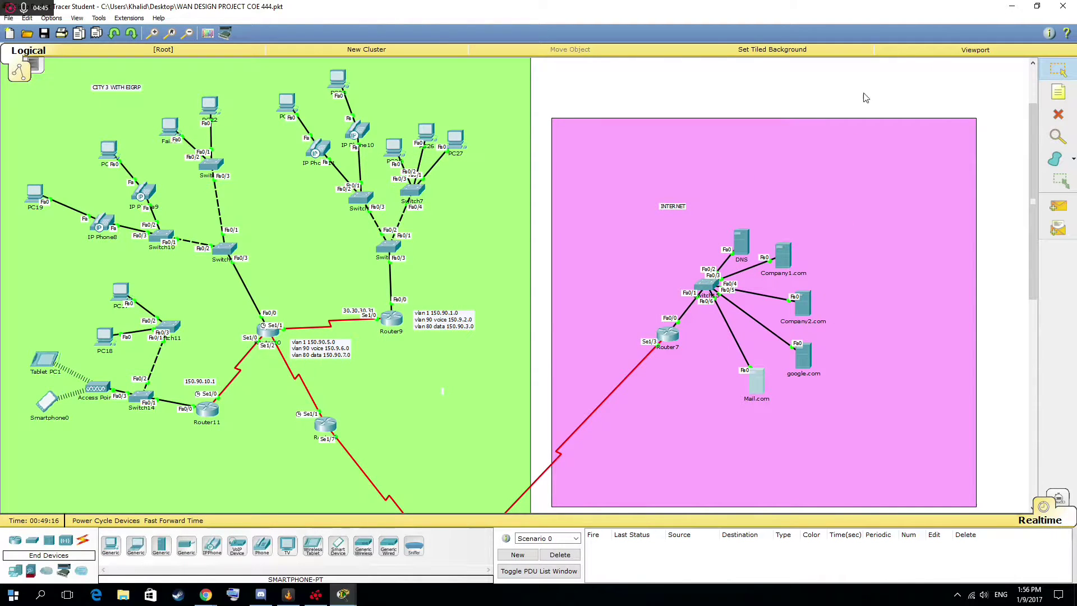
{"action": "scroll", "coordinate": [868, 118], "scroll_direction": "down", "scroll_amount": 5}
{"action": "scroll", "coordinate": [852, 154], "scroll_direction": "up", "scroll_amount": 4}
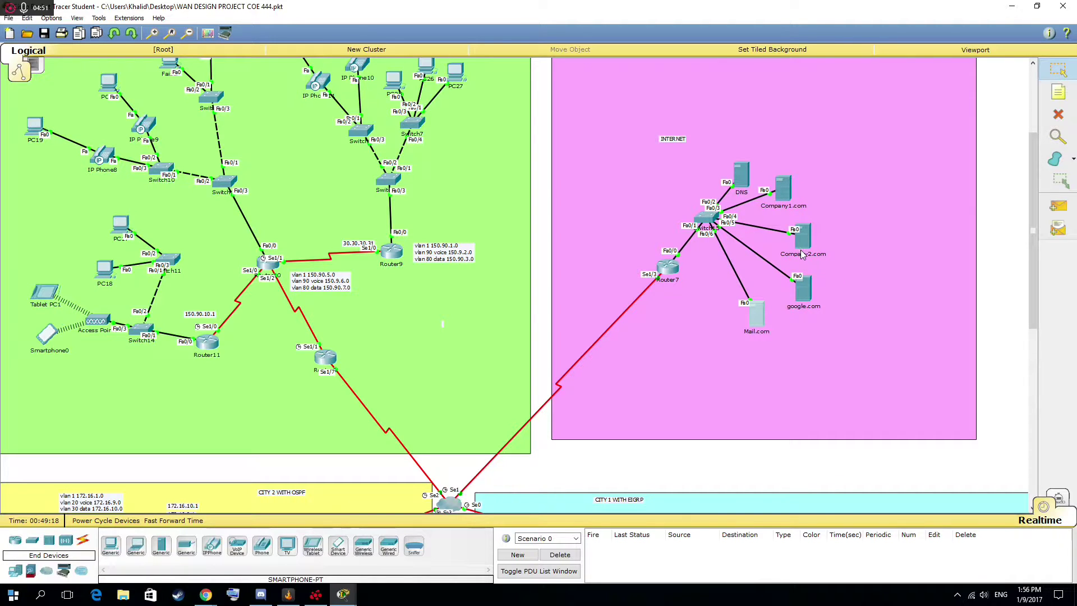
Load company1.com in TheLegend27's web browser.
{"action": "scroll", "coordinate": [796, 241], "scroll_direction": "down", "scroll_amount": 5}
{"action": "scroll", "coordinate": [768, 180], "scroll_direction": "up", "scroll_amount": 5}
{"action": "scroll", "coordinate": [797, 235], "scroll_direction": "down", "scroll_amount": 6}
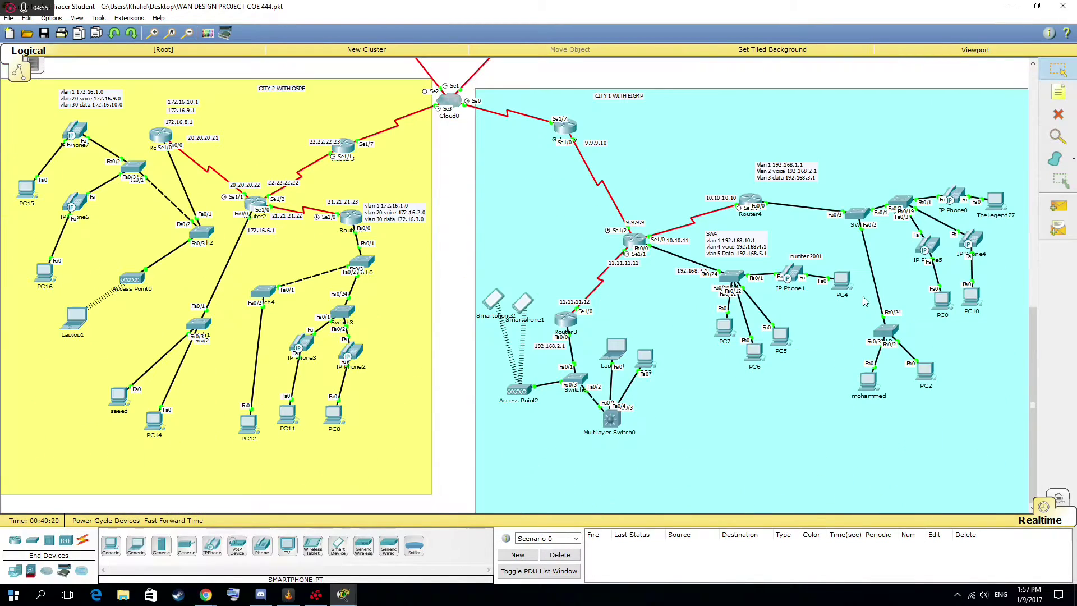
{"action": "left_click", "coordinate": [997, 205]}
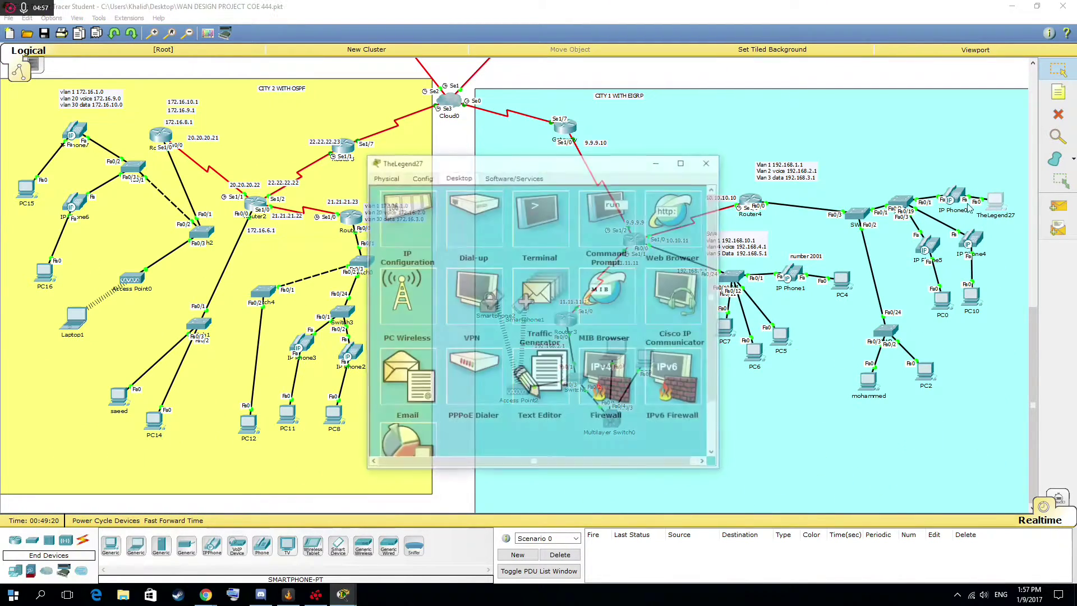
{"action": "left_click", "coordinate": [673, 216]}
{"action": "left_click", "coordinate": [528, 222]}
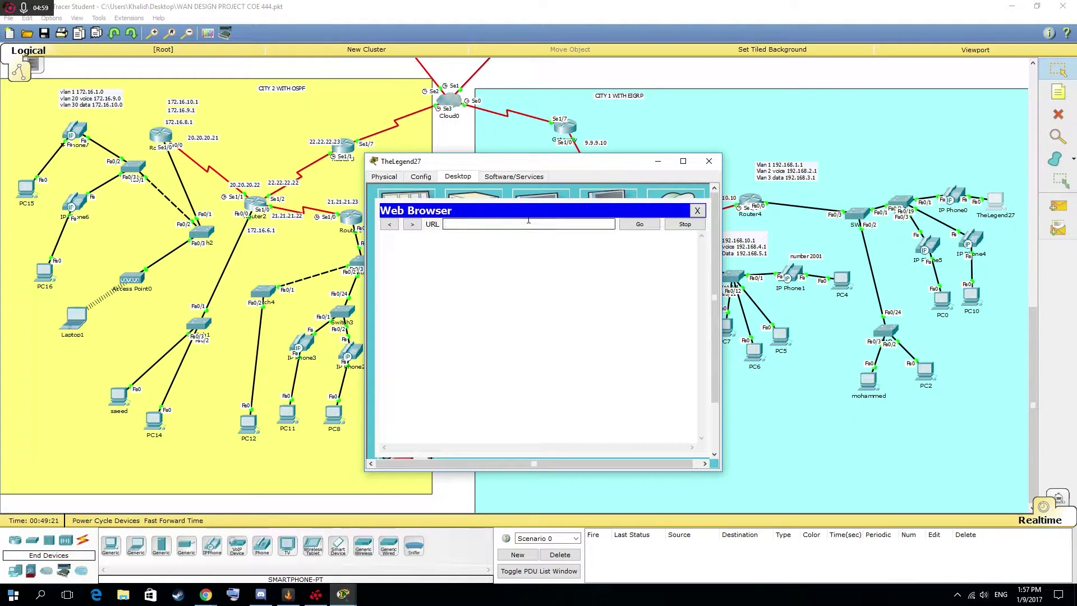
{"action": "type", "text": "company1.com"}
{"action": "key", "text": "Return"}
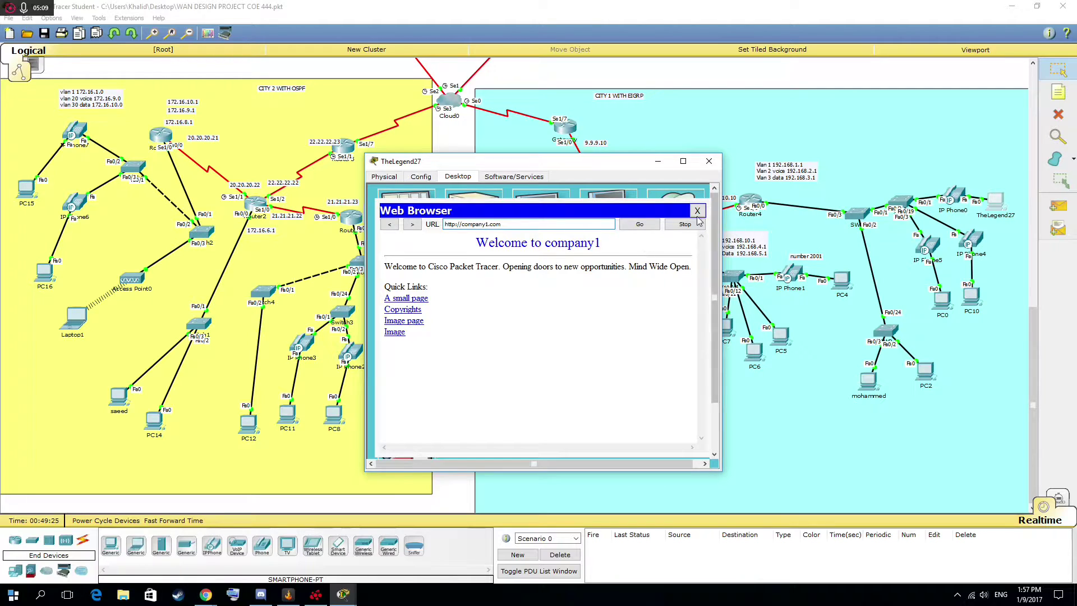
Load company2.com in the browser and reload the page.
{"action": "triple_click", "coordinate": [505, 224]}
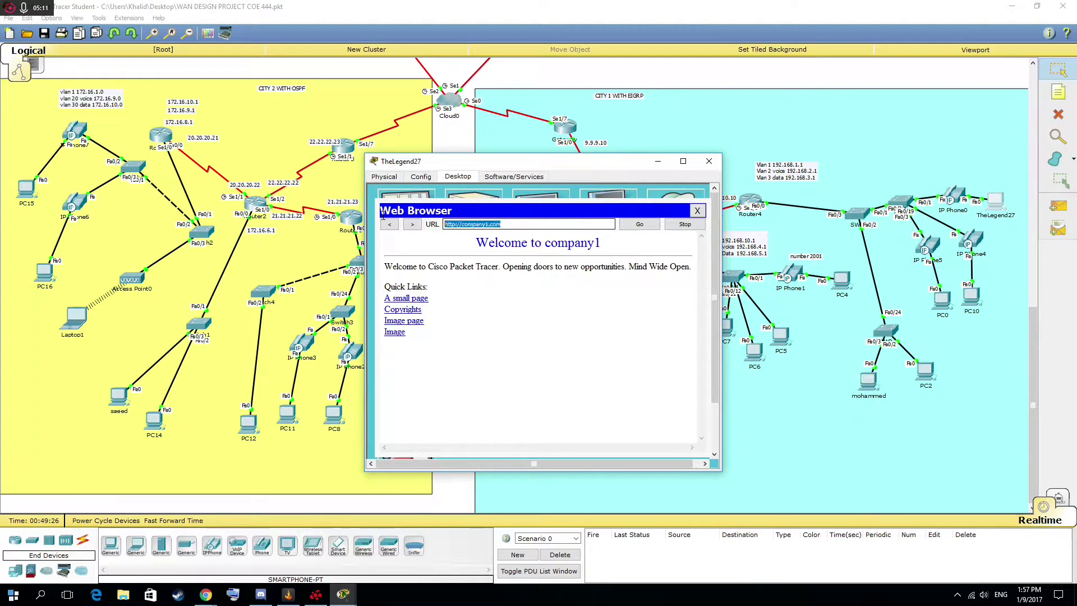
{"action": "type", "text": "compan"}
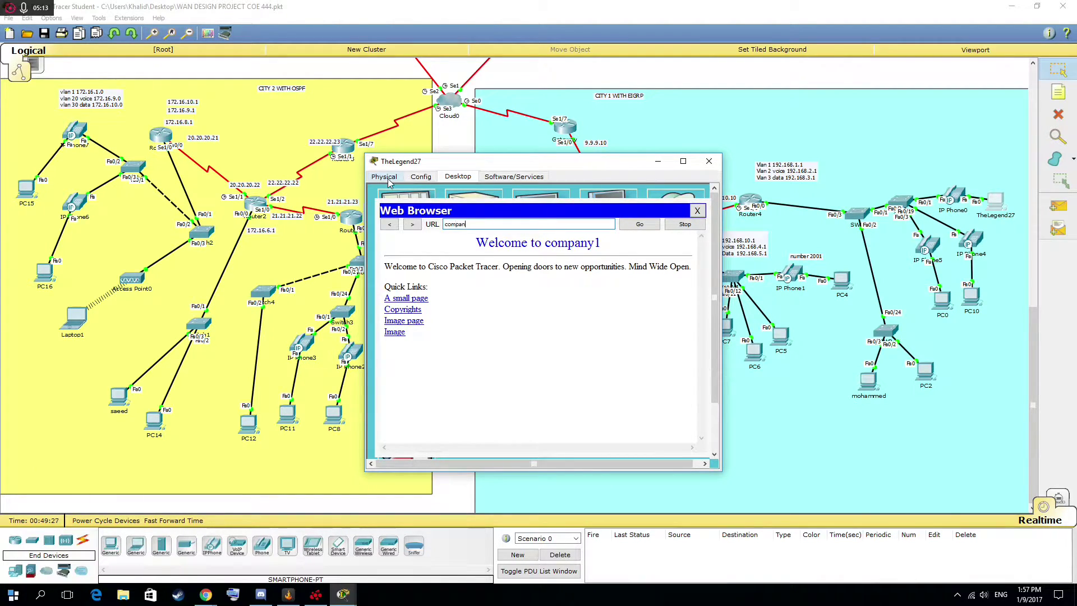
{"action": "type", "text": "y2.com"}
{"action": "key", "text": "Return"}
{"action": "left_click", "coordinate": [643, 226]}
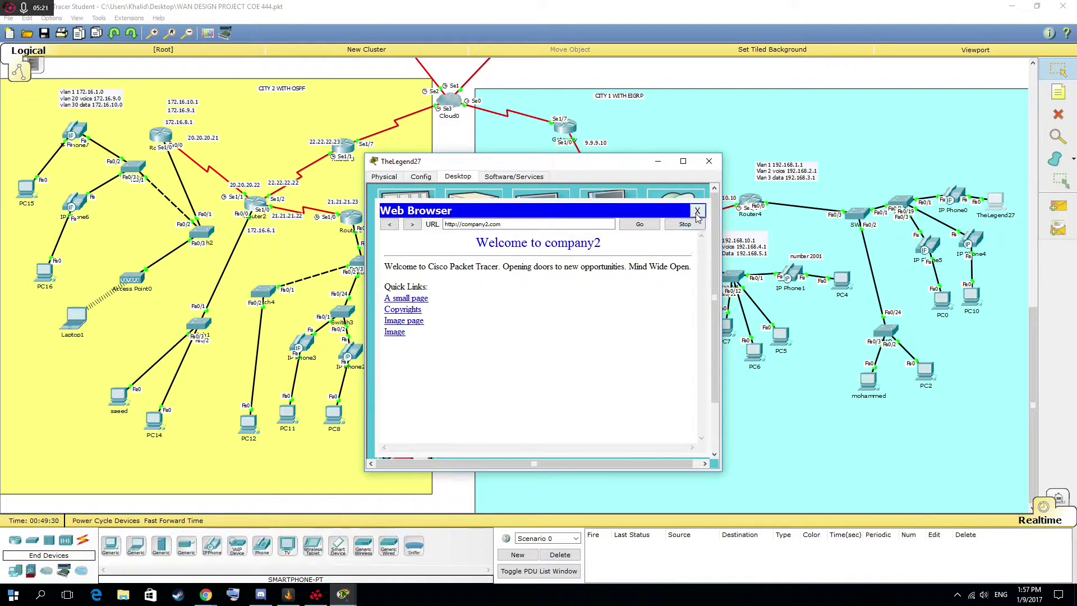
Browse to google.com.
{"action": "left_click_drag", "start_coordinate": [611, 224], "coordinate": [445, 224]}
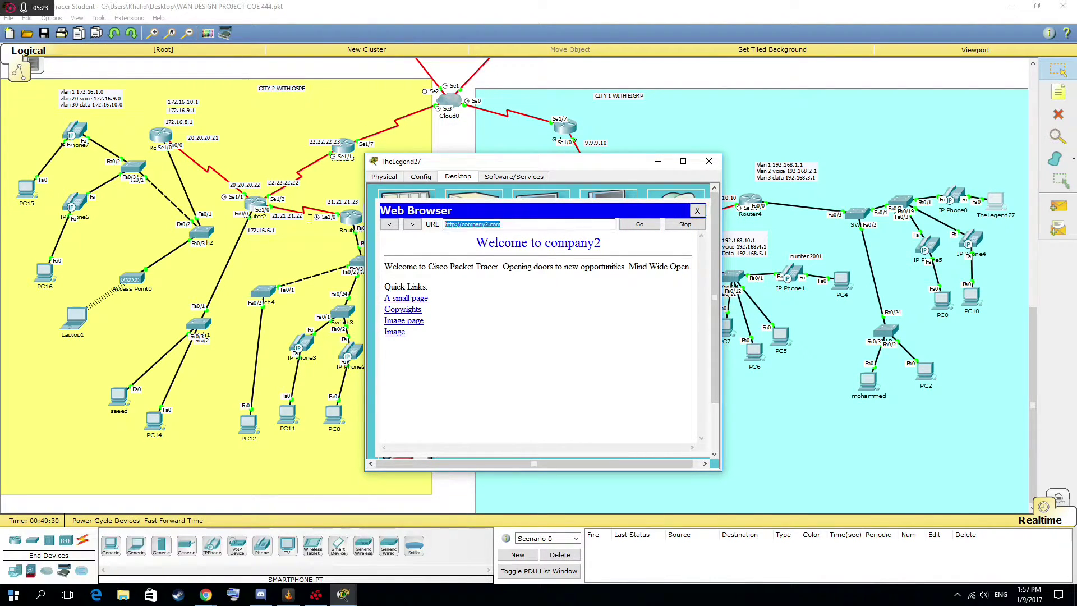
{"action": "type", "text": "google.c"}
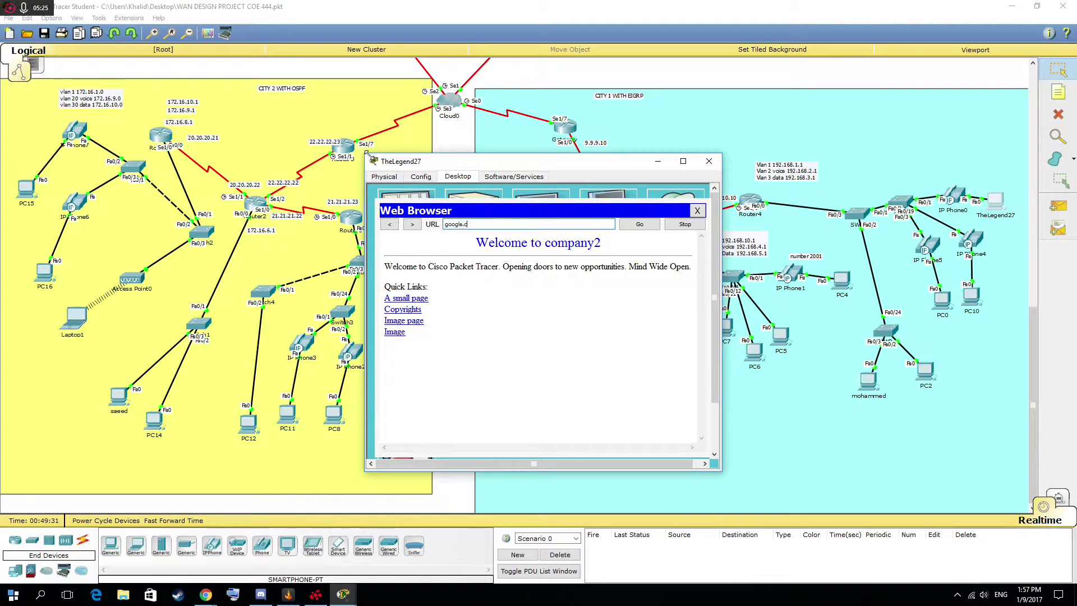
{"action": "key", "text": "Return"}
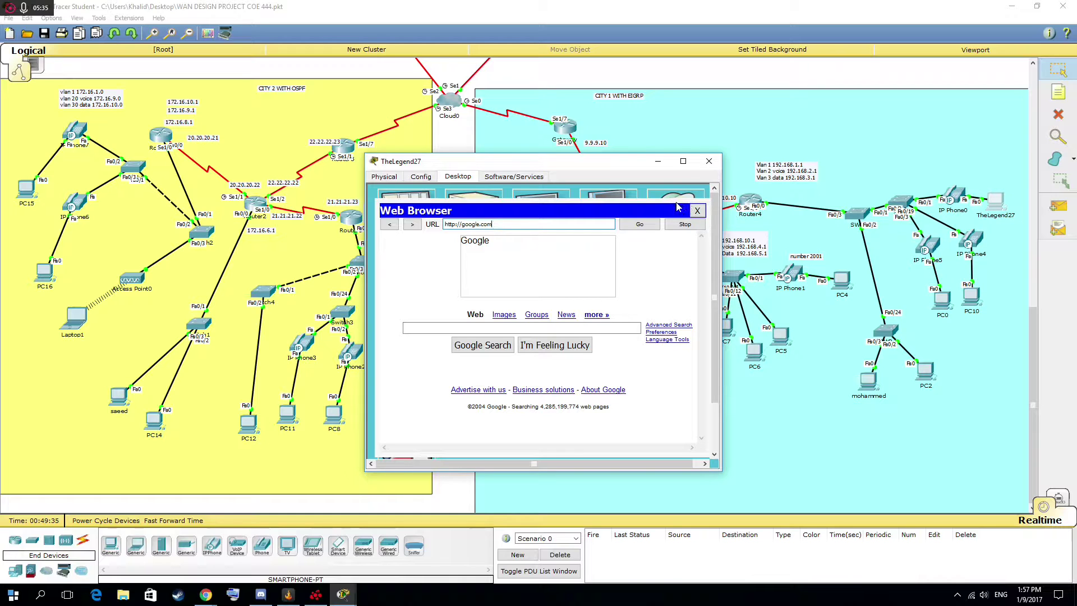
Close TheLegend27's web browser and its device window.
{"action": "left_click", "coordinate": [697, 210]}
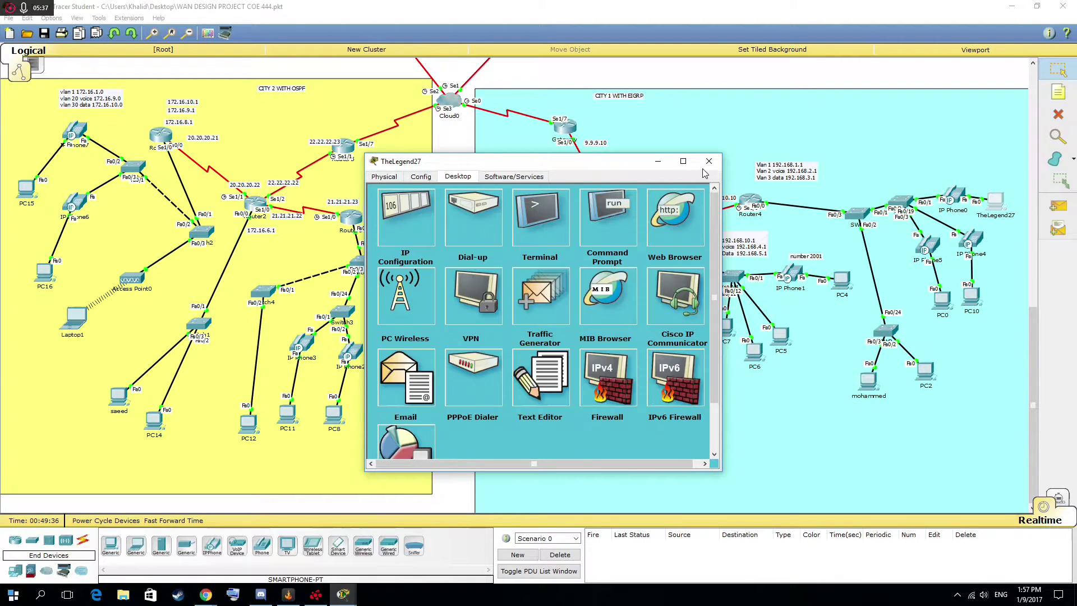
{"action": "left_click", "coordinate": [708, 161]}
{"action": "scroll", "coordinate": [757, 308], "scroll_direction": "up", "scroll_amount": 10}
Open index.html in the google.com server's HTTP service and scroll through its source.
{"action": "left_click", "coordinate": [802, 289]}
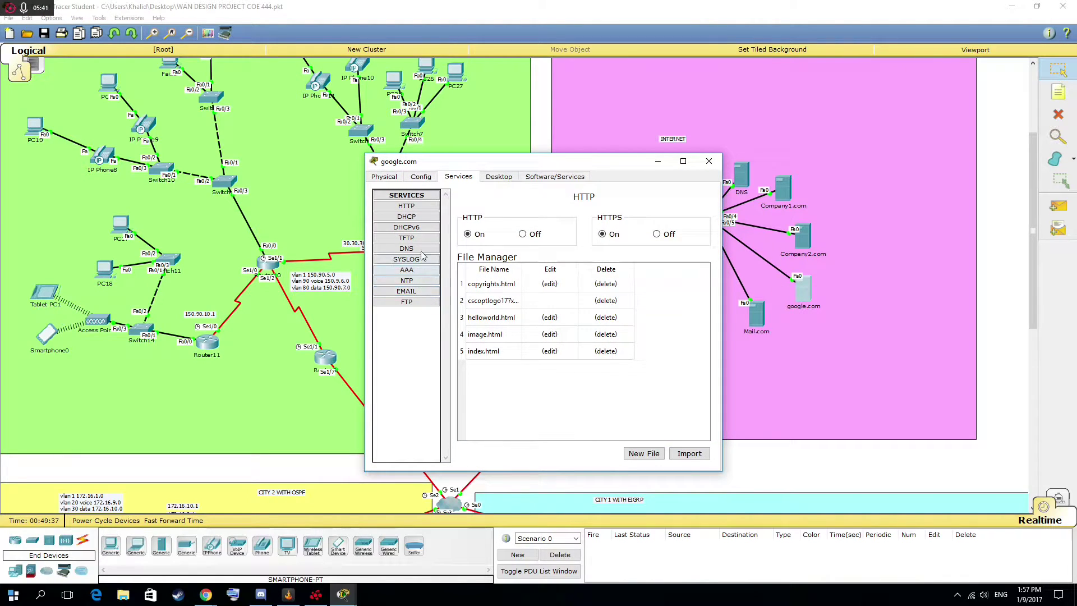
{"action": "left_click", "coordinate": [406, 206]}
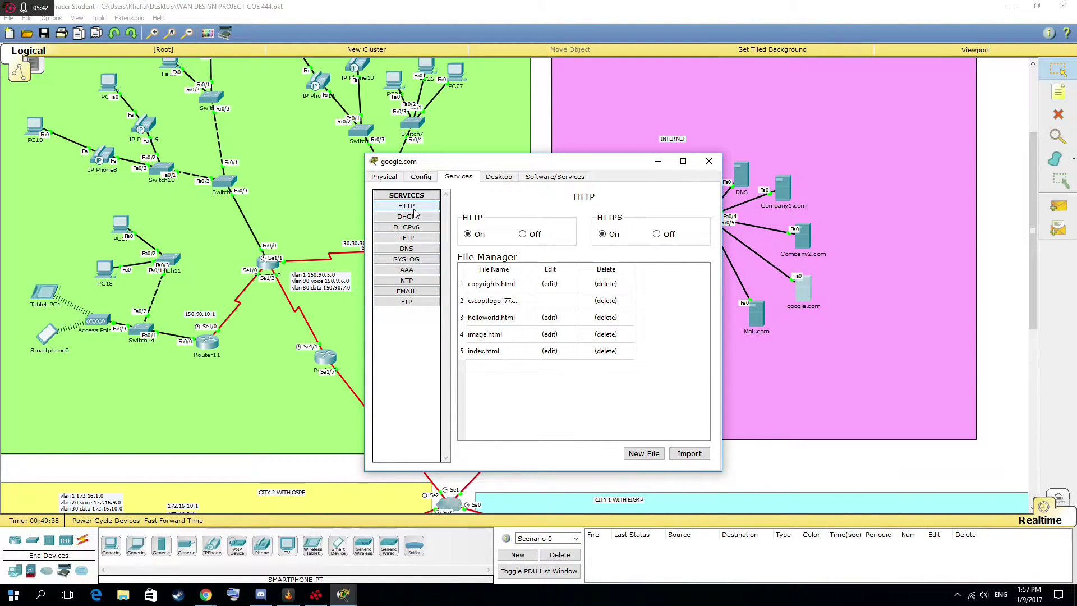
{"action": "left_click", "coordinate": [549, 351]}
{"action": "scroll", "coordinate": [559, 271], "scroll_direction": "down", "scroll_amount": 15}
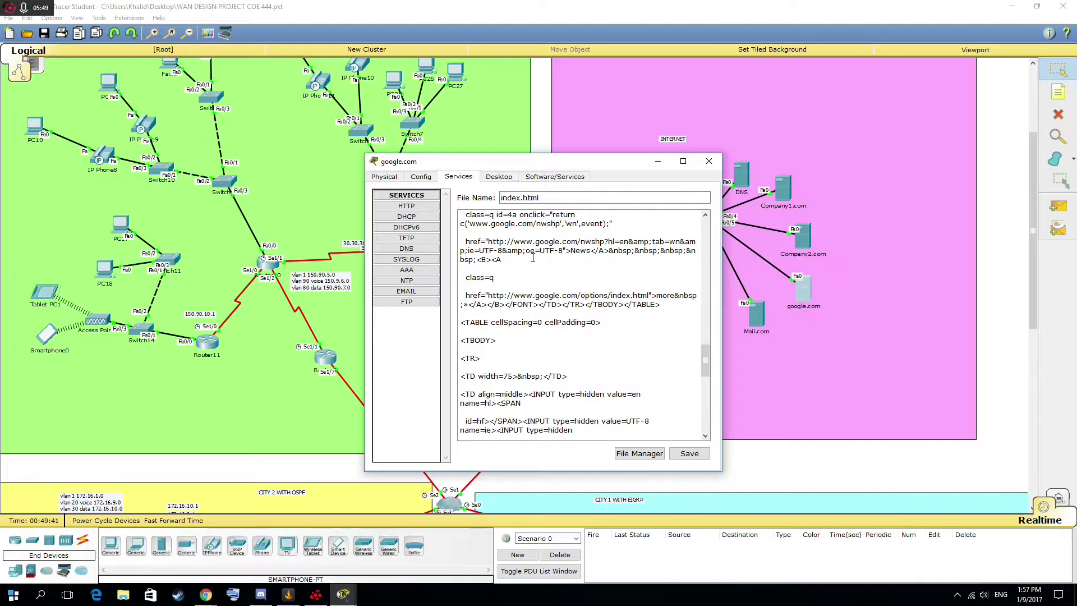
{"action": "scroll", "coordinate": [533, 258], "scroll_direction": "down", "scroll_amount": 5}
{"action": "scroll", "coordinate": [531, 331], "scroll_direction": "up", "scroll_amount": 3}
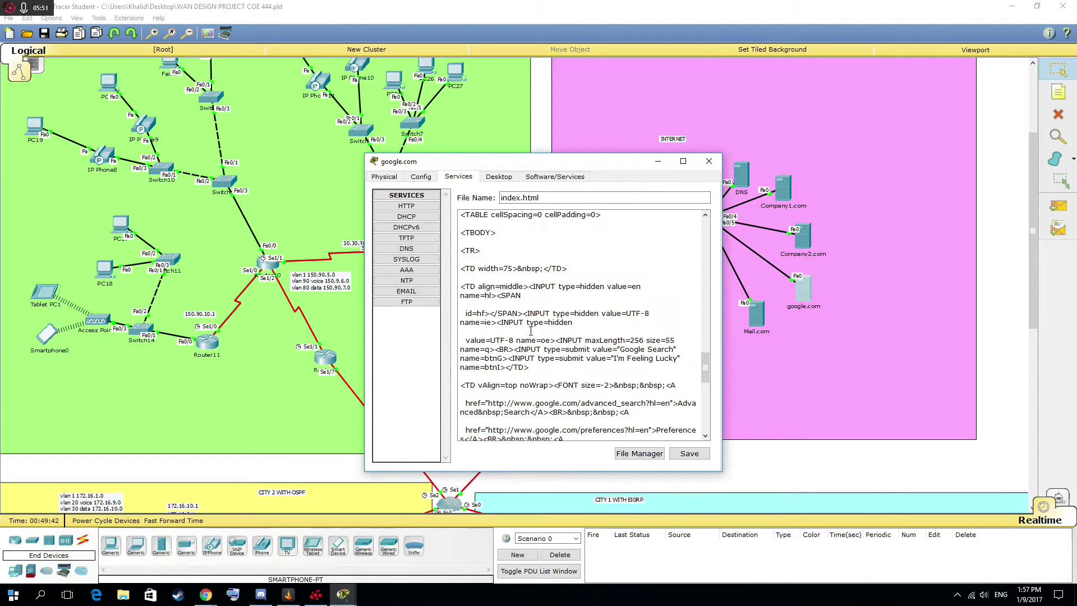
{"action": "scroll", "coordinate": [531, 331], "scroll_direction": "up", "scroll_amount": 12}
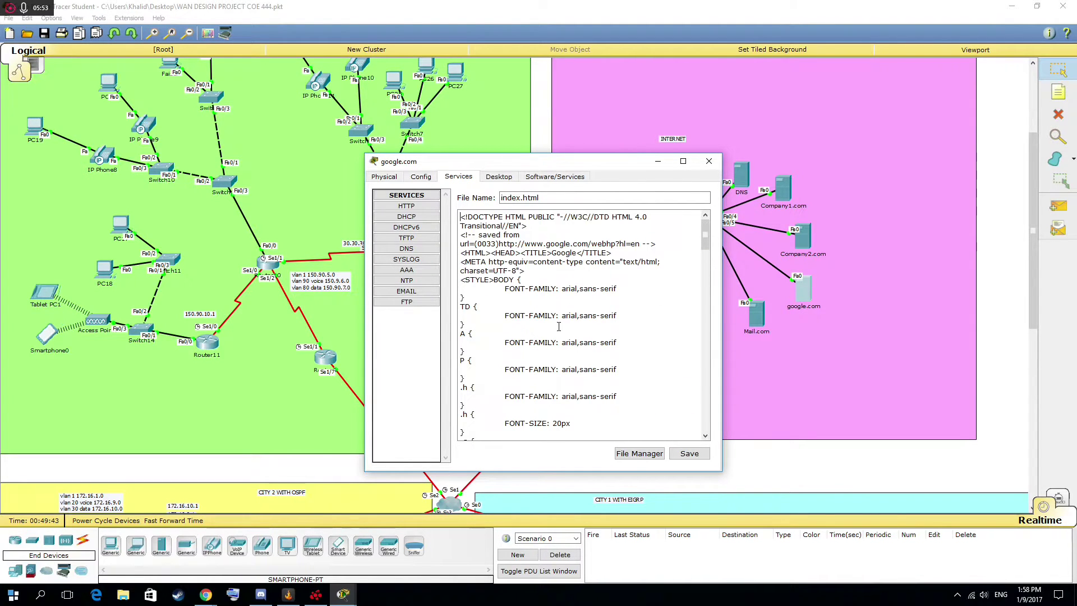
Close the google.com server window and place a new smartphone, Smartphone3, in City 1.
{"action": "left_click", "coordinate": [709, 161]}
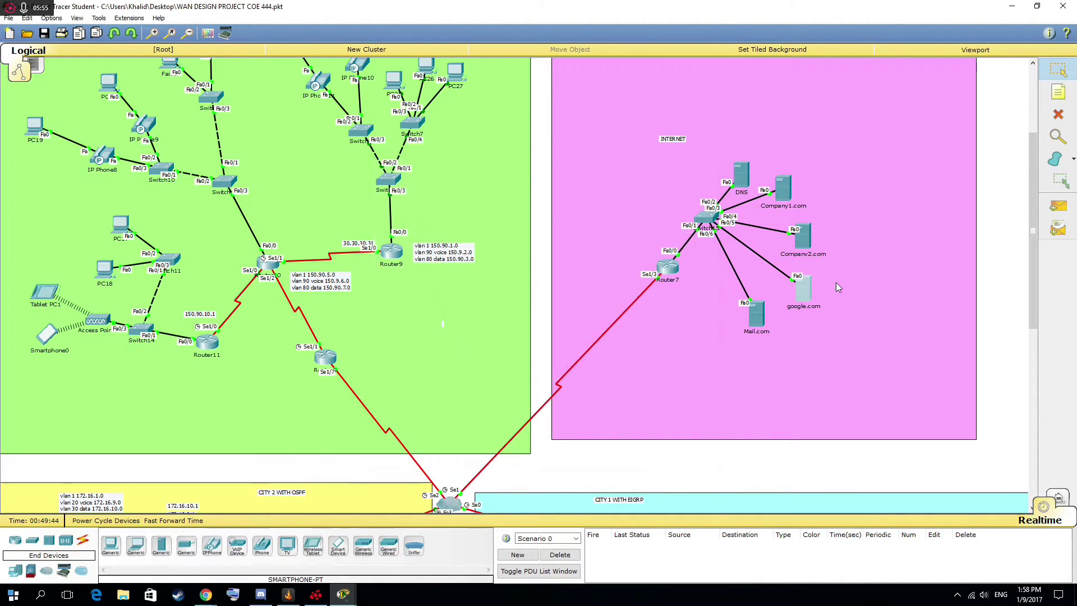
{"action": "scroll", "coordinate": [729, 337], "scroll_direction": "down", "scroll_amount": 7}
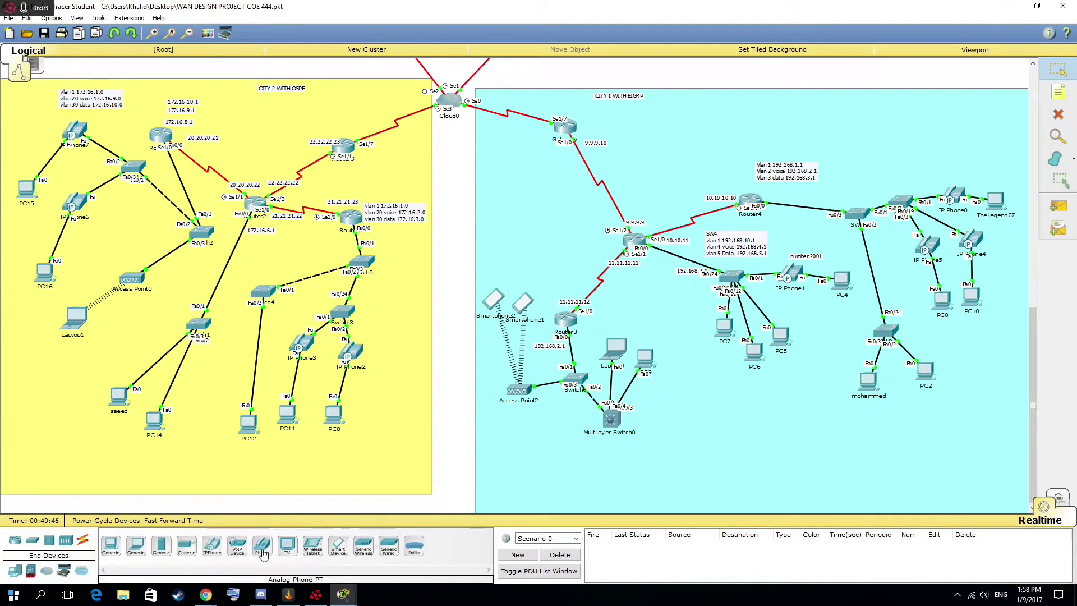
{"action": "left_click", "coordinate": [337, 546]}
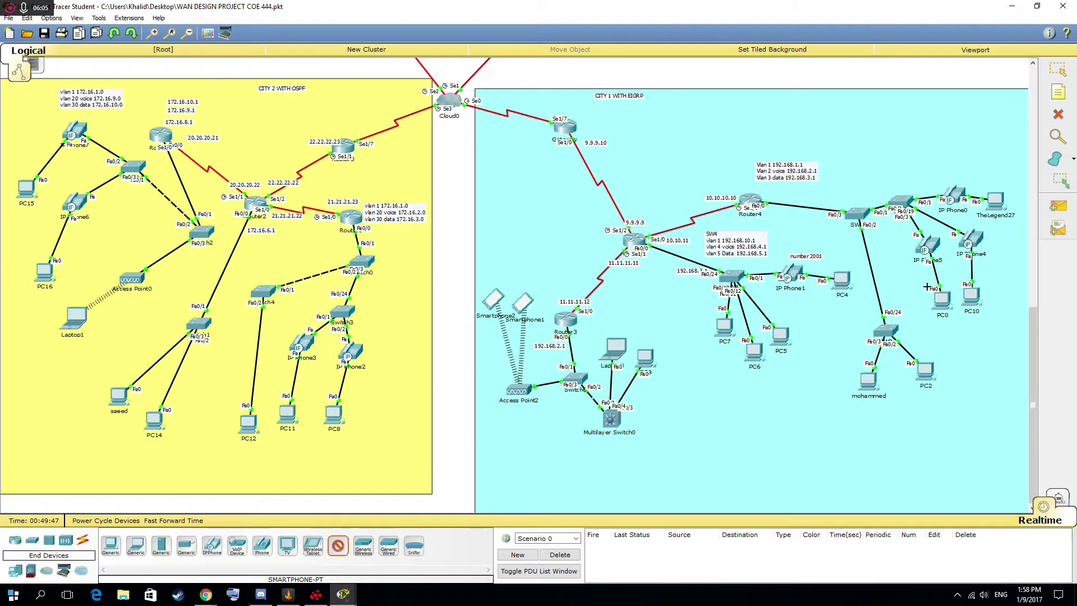
{"action": "left_click", "coordinate": [455, 380]}
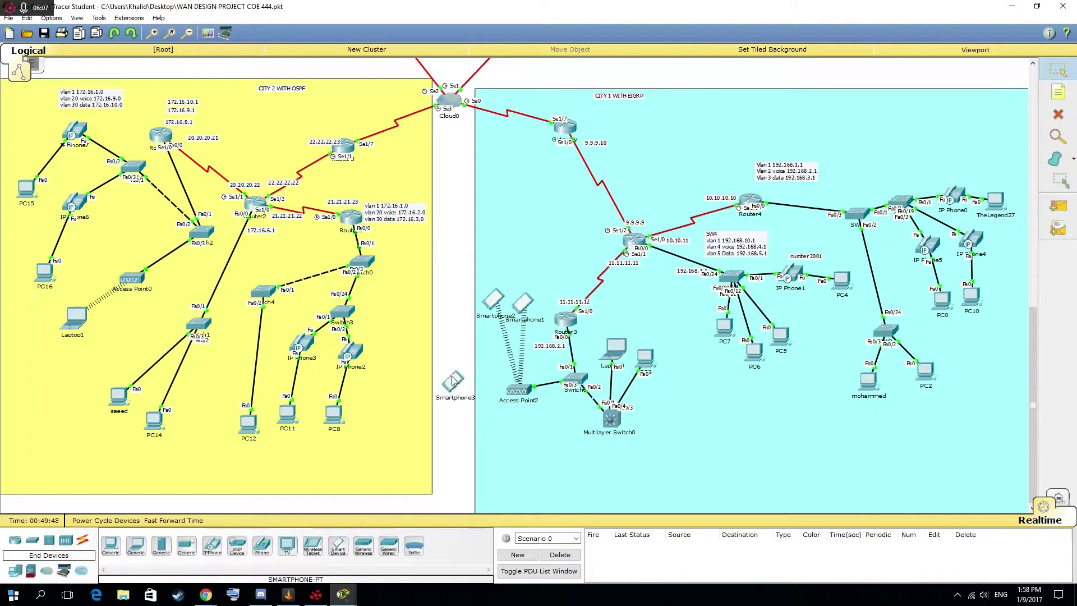
{"action": "left_click", "coordinate": [454, 384]}
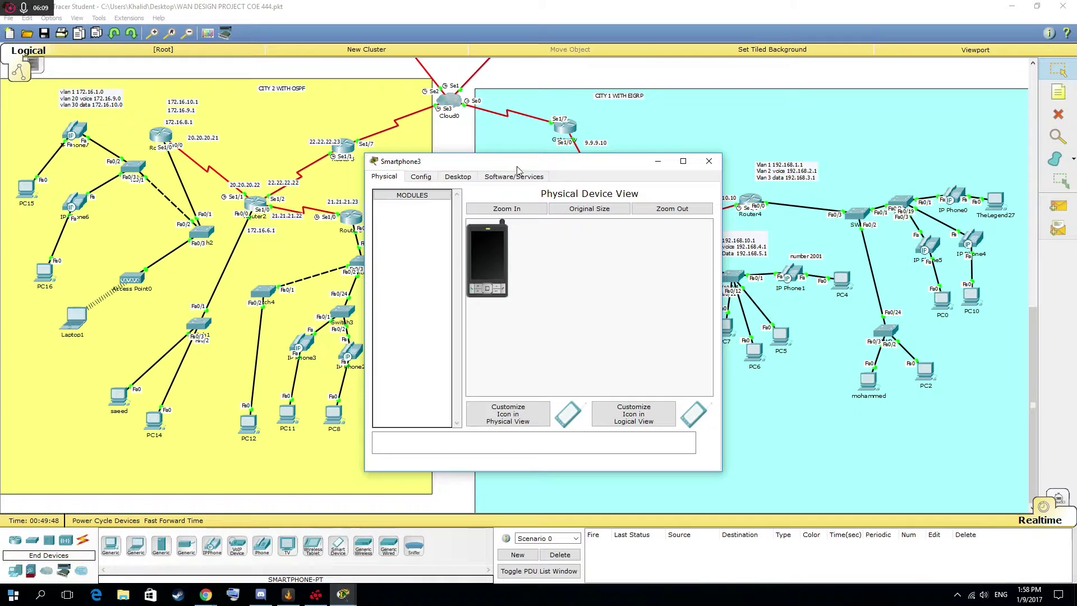
{"action": "left_click_drag", "start_coordinate": [517, 165], "coordinate": [290, 177]}
{"action": "left_click_drag", "start_coordinate": [401, 178], "coordinate": [295, 170]}
{"action": "left_click", "coordinate": [488, 372]}
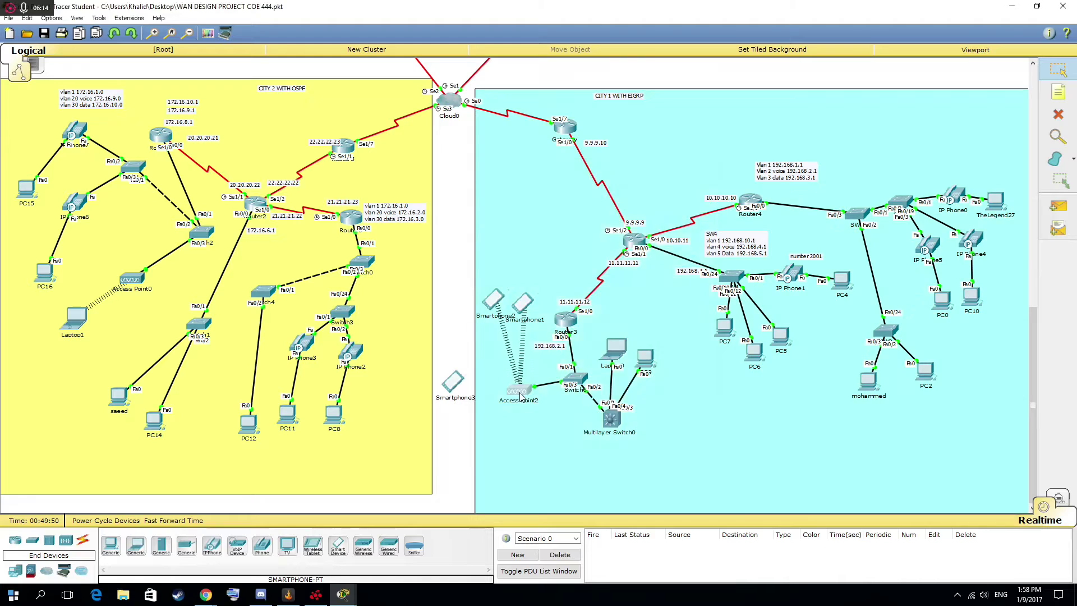
Check that Access Point2's Port 1 SSID is wirelesshub.
{"action": "left_click", "coordinate": [518, 390]}
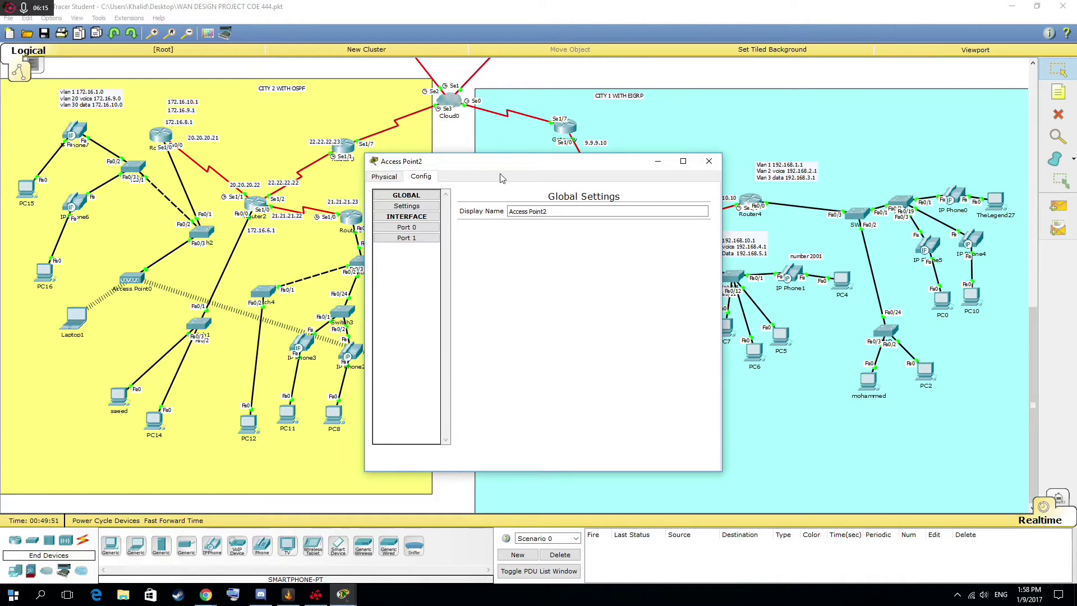
{"action": "left_click_drag", "start_coordinate": [497, 175], "coordinate": [371, 167]}
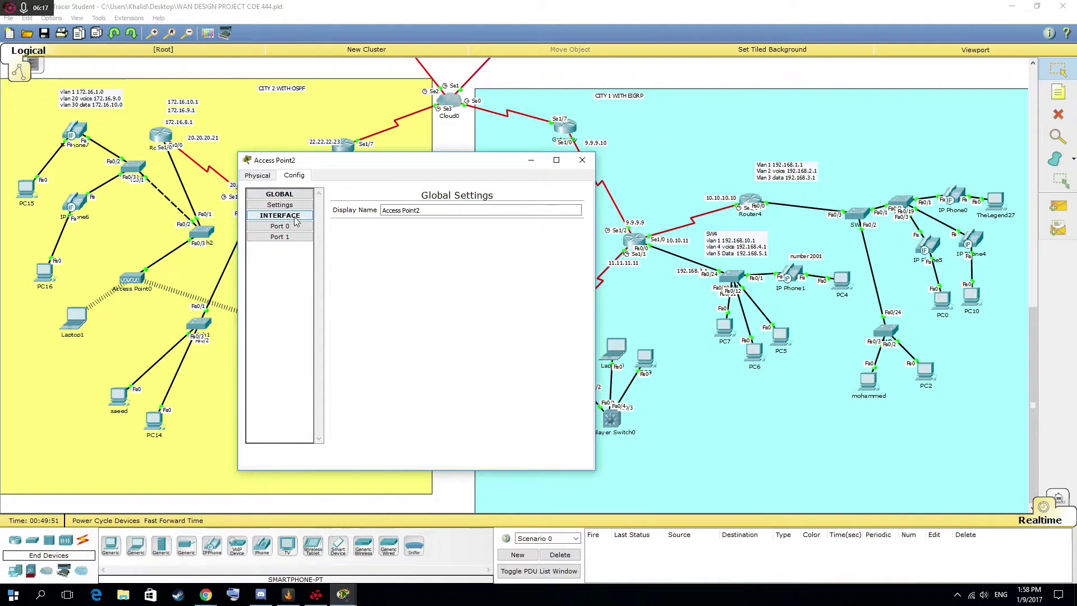
{"action": "left_click", "coordinate": [296, 237]}
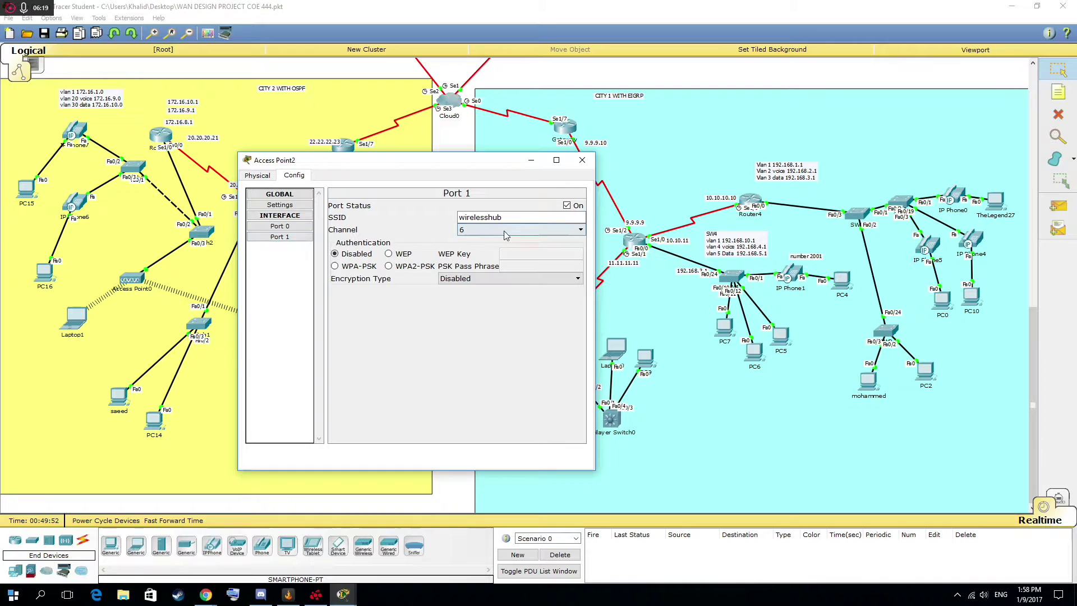
{"action": "left_click", "coordinate": [521, 216]}
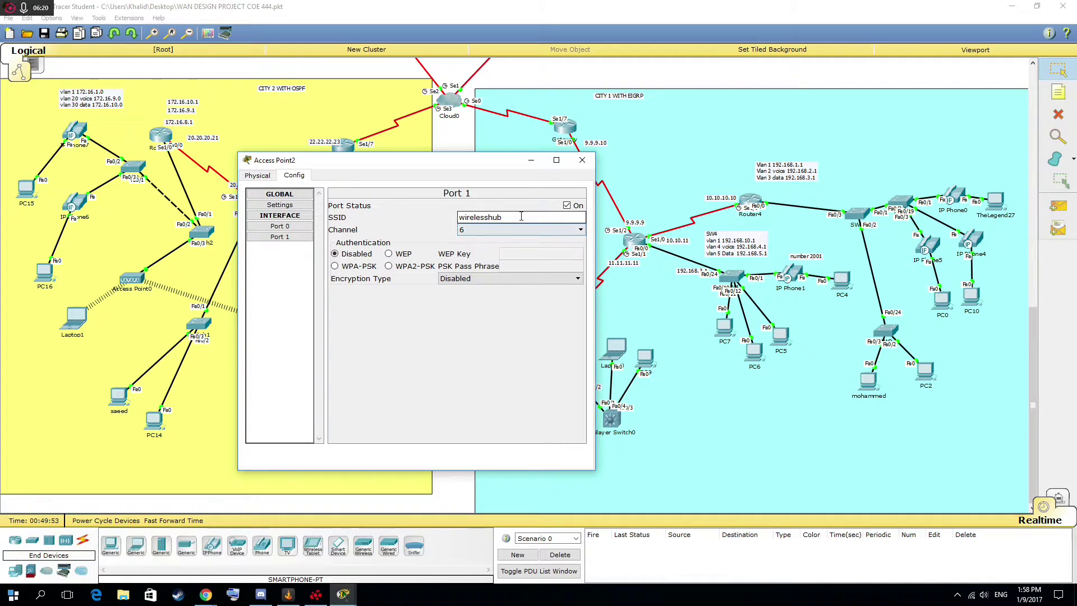
{"action": "left_click", "coordinate": [582, 160]}
Replace Smartphone3's Wireless0 default SSID with 'wireless' and close its window.
{"action": "left_click", "coordinate": [455, 384]}
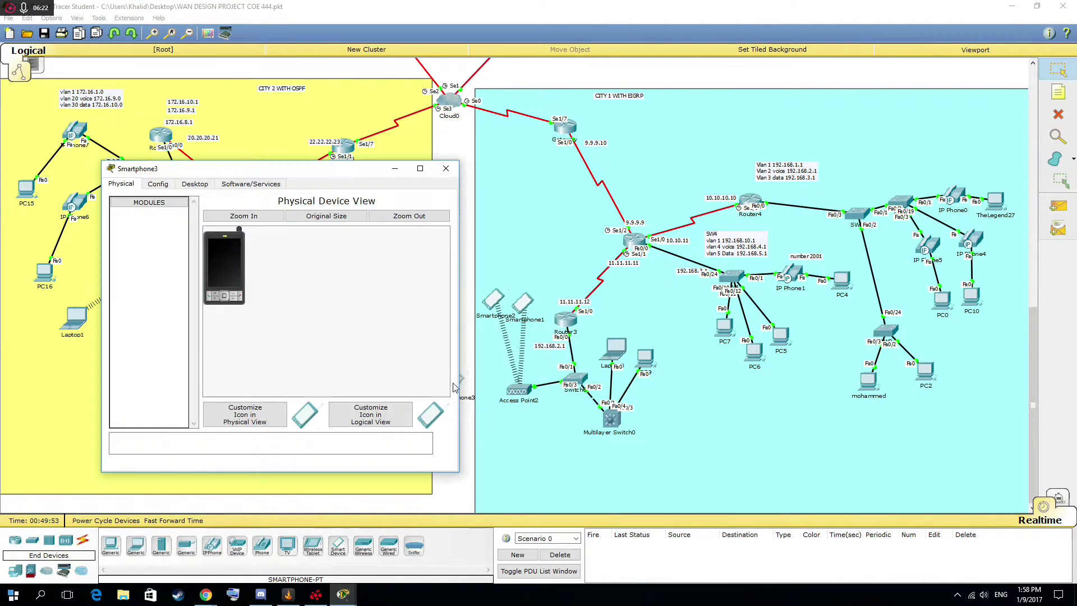
{"action": "left_click", "coordinate": [158, 184]}
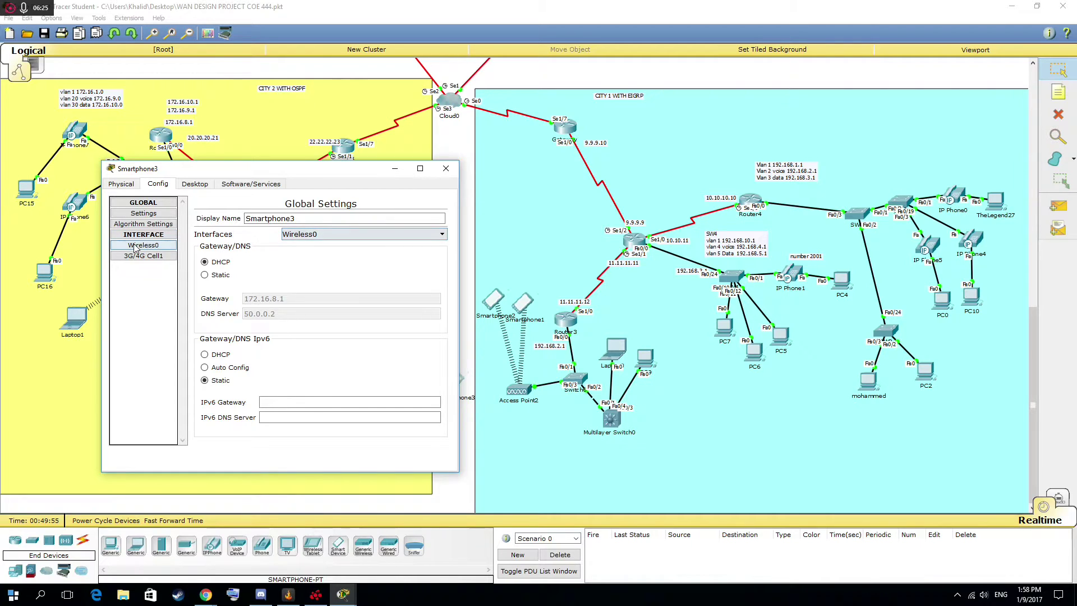
{"action": "left_click", "coordinate": [143, 245]}
{"action": "left_click_drag", "start_coordinate": [349, 250], "coordinate": [282, 250]}
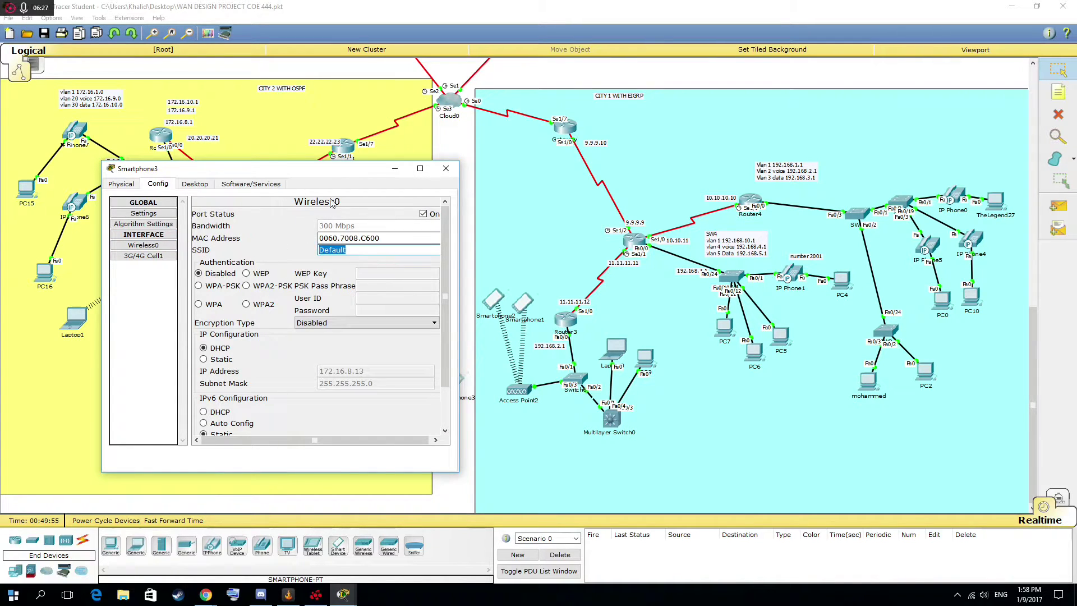
{"action": "left_click_drag", "start_coordinate": [325, 175], "coordinate": [695, 199]}
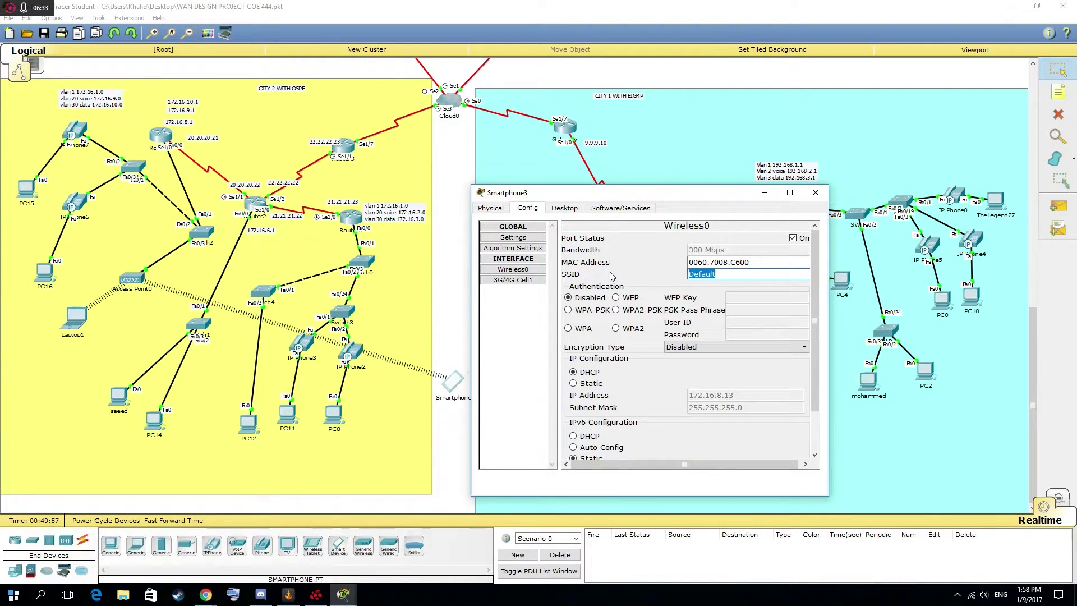
{"action": "type", "text": "wirelesshub"}
{"action": "left_click", "coordinate": [815, 192]}
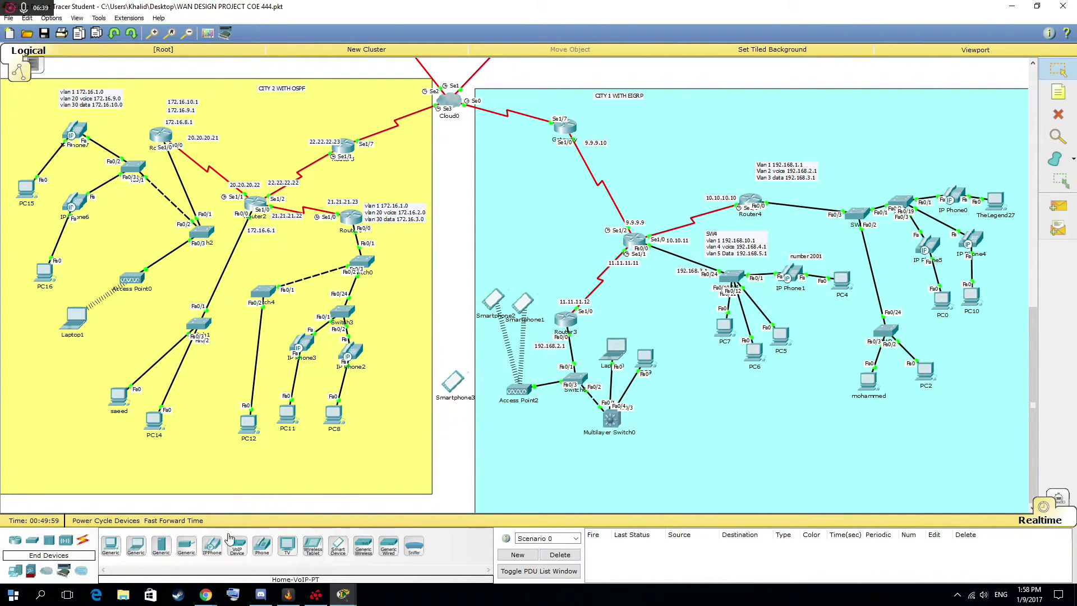
Fast-forward time and renew Smartphone3's DHCP lease to get 192.168.6.15, gateway 192.168.6.1.
{"action": "left_click", "coordinate": [173, 521]}
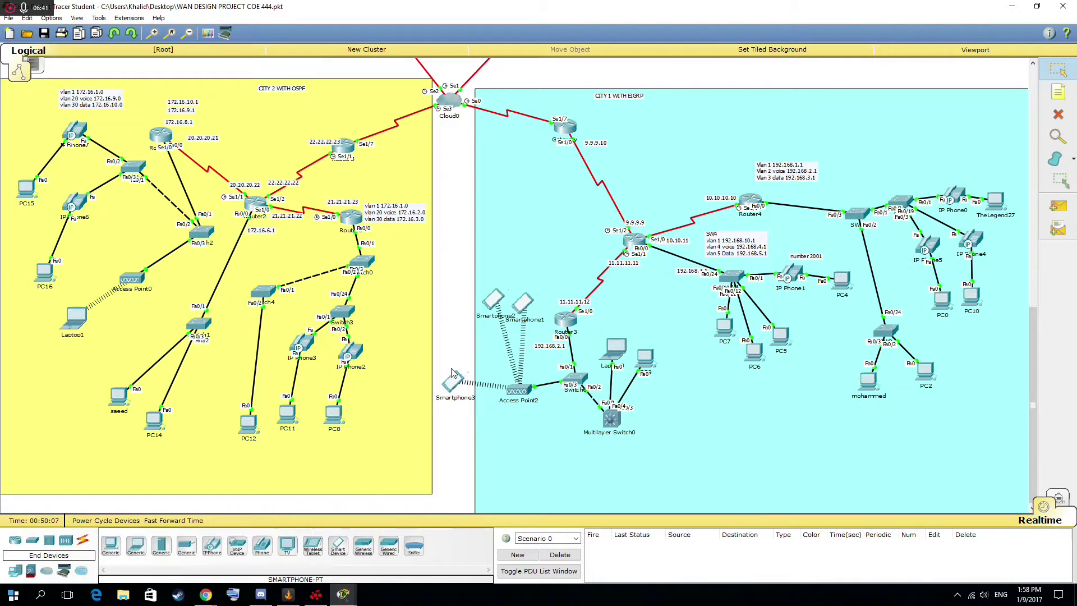
{"action": "left_click", "coordinate": [450, 381]}
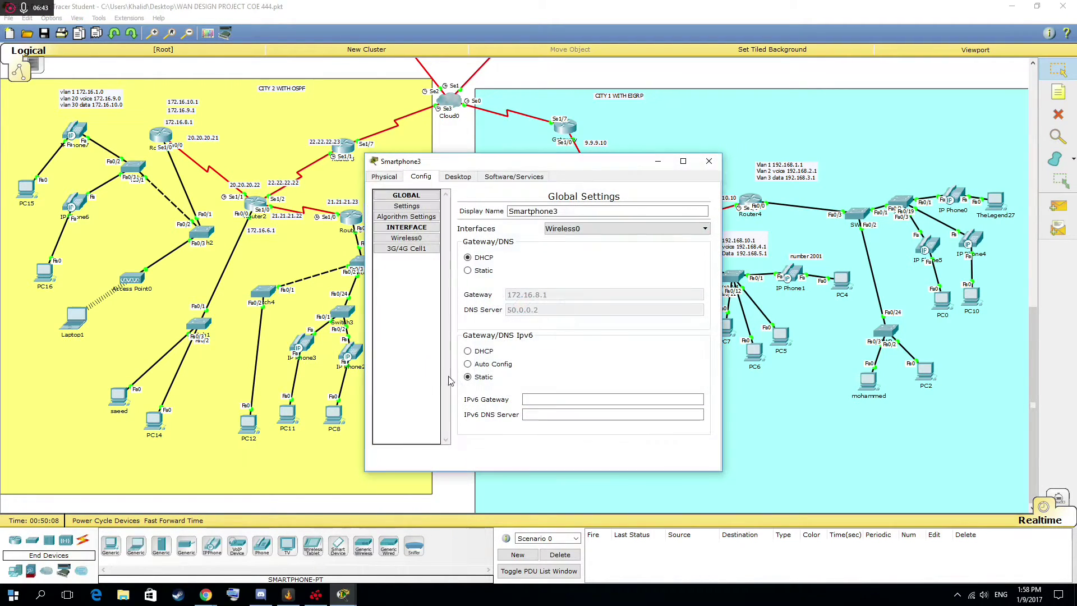
{"action": "left_click", "coordinate": [456, 176]}
{"action": "left_click", "coordinate": [422, 205]}
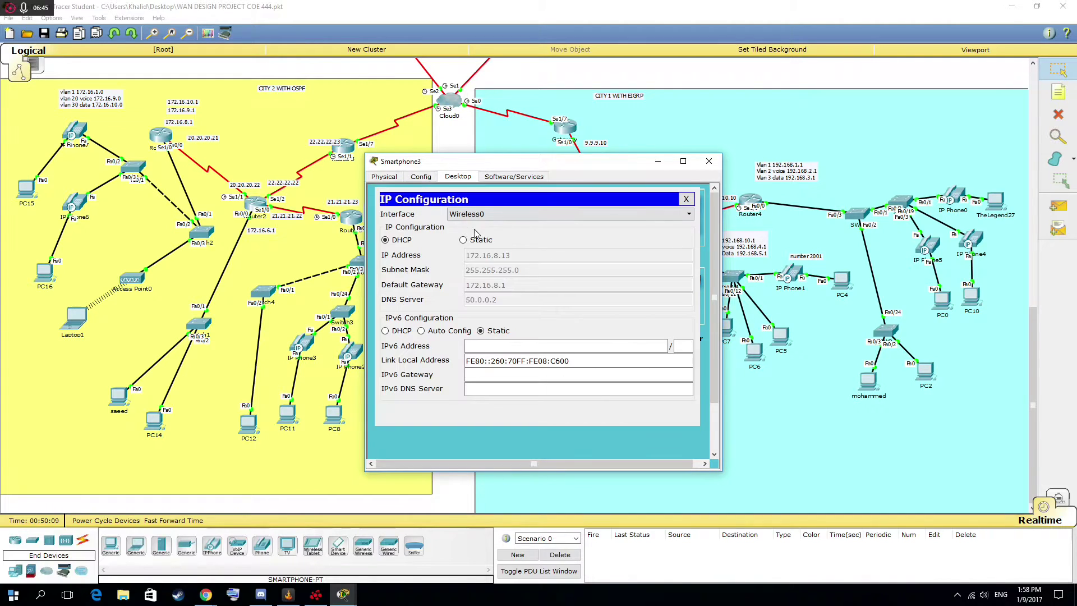
{"action": "left_click", "coordinate": [470, 240]}
{"action": "left_click", "coordinate": [400, 239]}
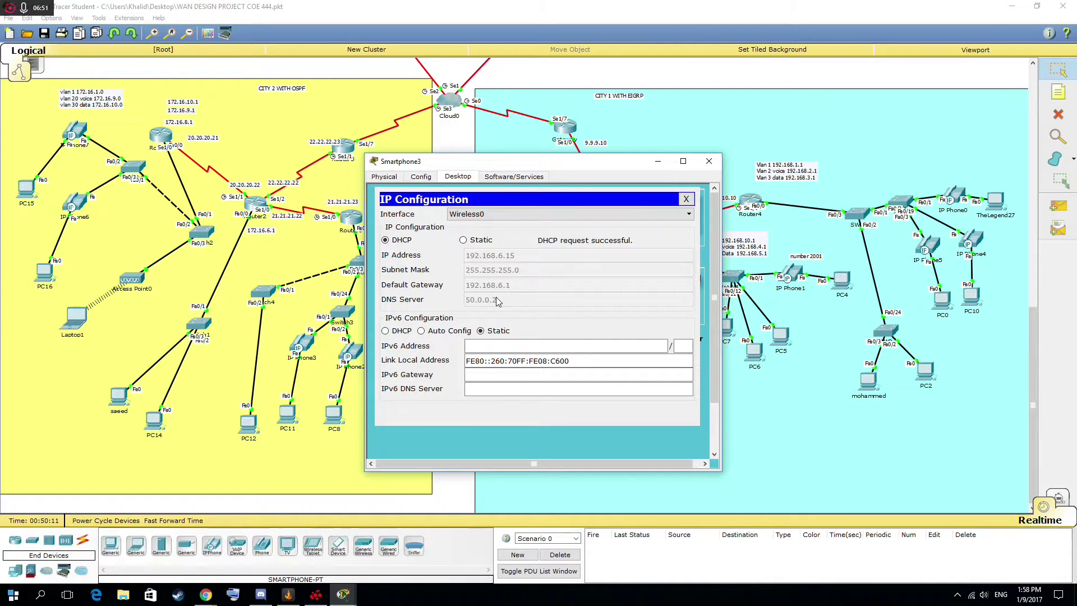
{"action": "left_click_drag", "start_coordinate": [565, 170], "coordinate": [330, 168]}
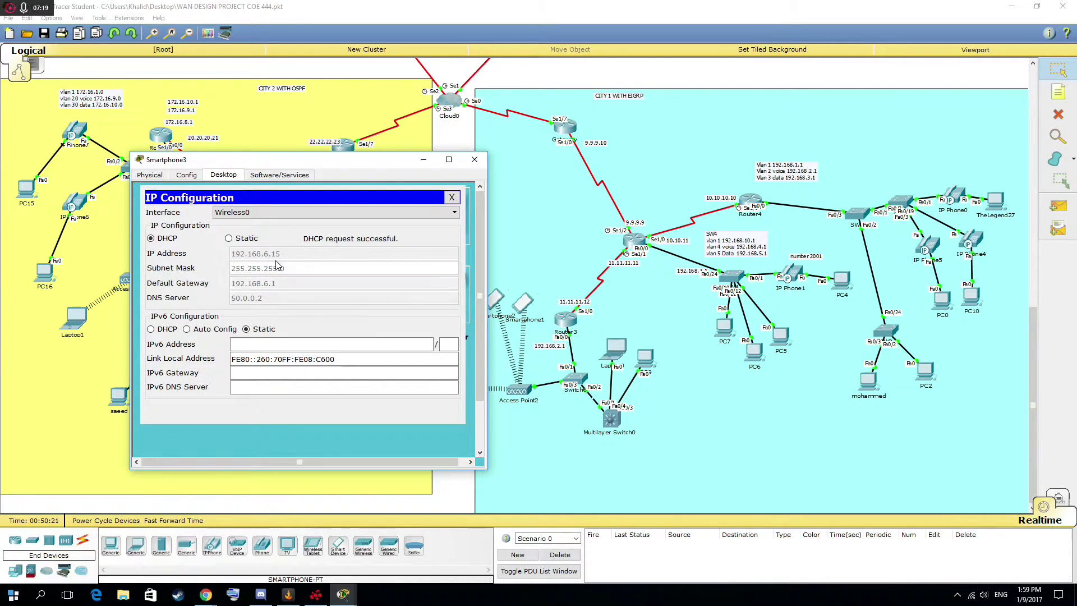
Close Smartphone3's IP configuration and window, then scroll around the topology.
{"action": "left_click", "coordinate": [451, 197]}
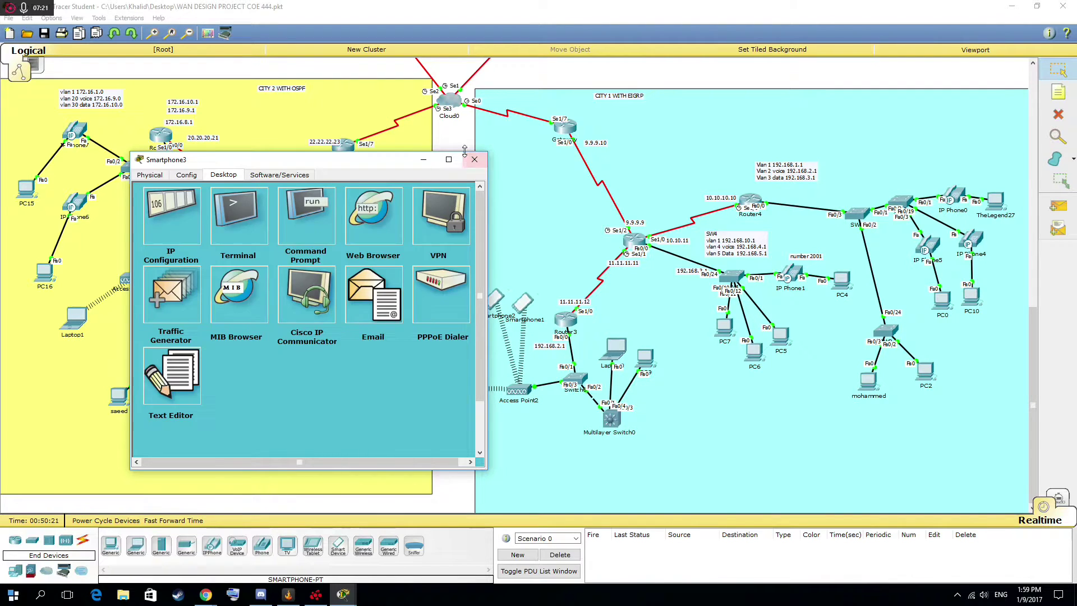
{"action": "left_click", "coordinate": [471, 162]}
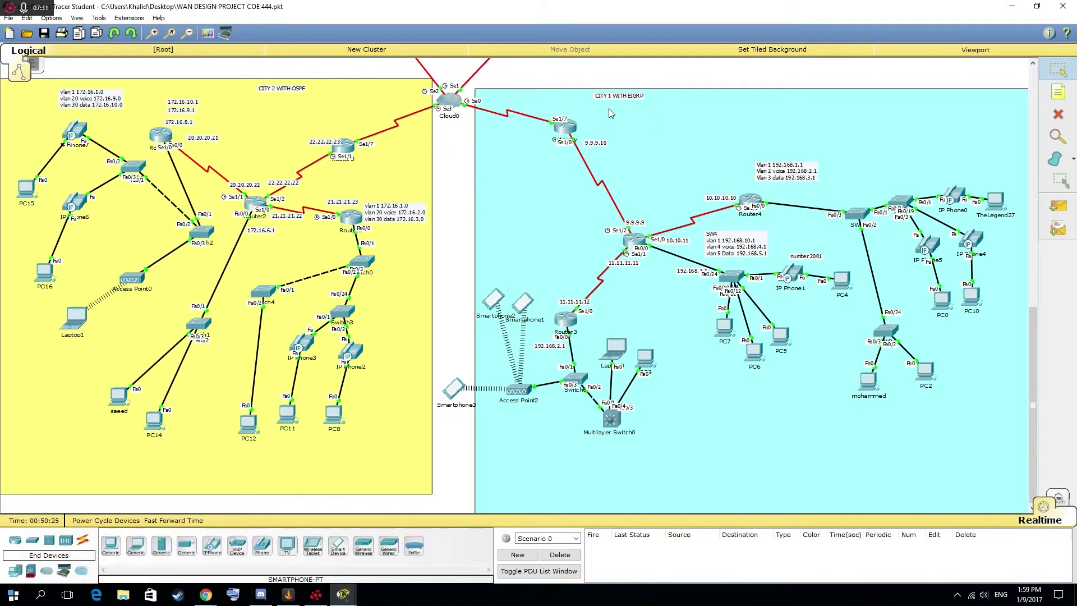
{"action": "scroll", "coordinate": [608, 109], "scroll_direction": "up", "scroll_amount": 3}
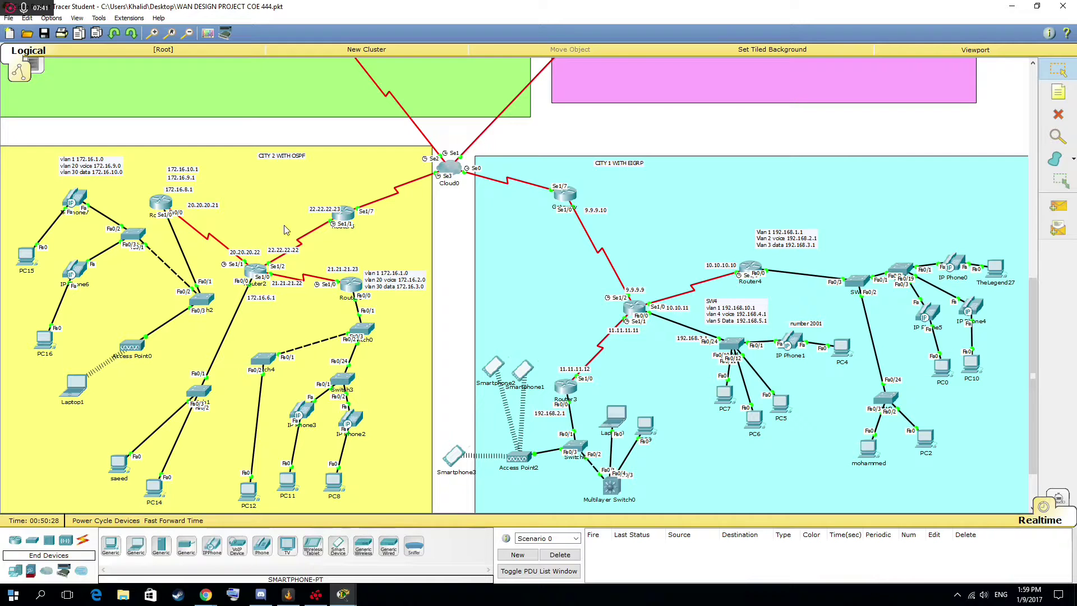
{"action": "scroll", "coordinate": [348, 218], "scroll_direction": "up", "scroll_amount": 3}
{"action": "scroll", "coordinate": [348, 217], "scroll_direction": "down", "scroll_amount": 4}
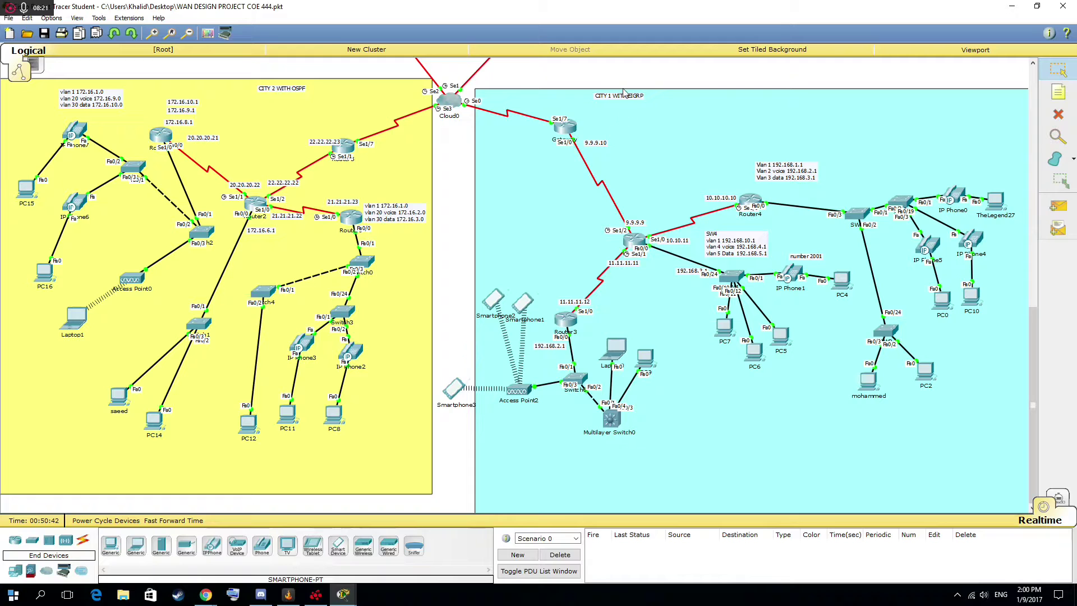
Open Router5's window, close it, then scroll over the City 2 and City 1 clusters.
{"action": "left_click", "coordinate": [351, 147]}
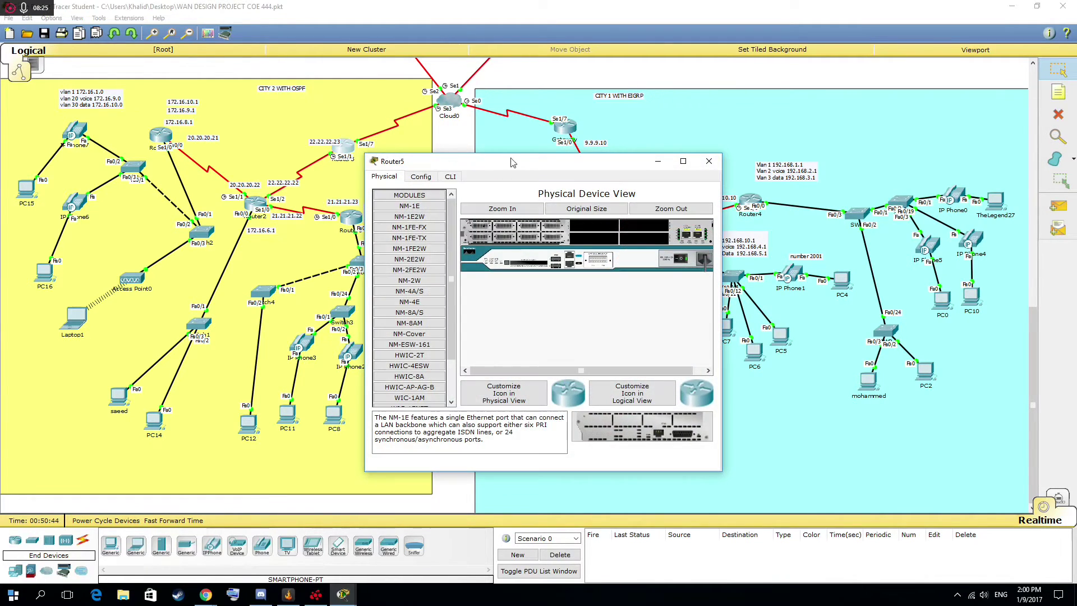
{"action": "left_click_drag", "start_coordinate": [537, 166], "coordinate": [635, 221]}
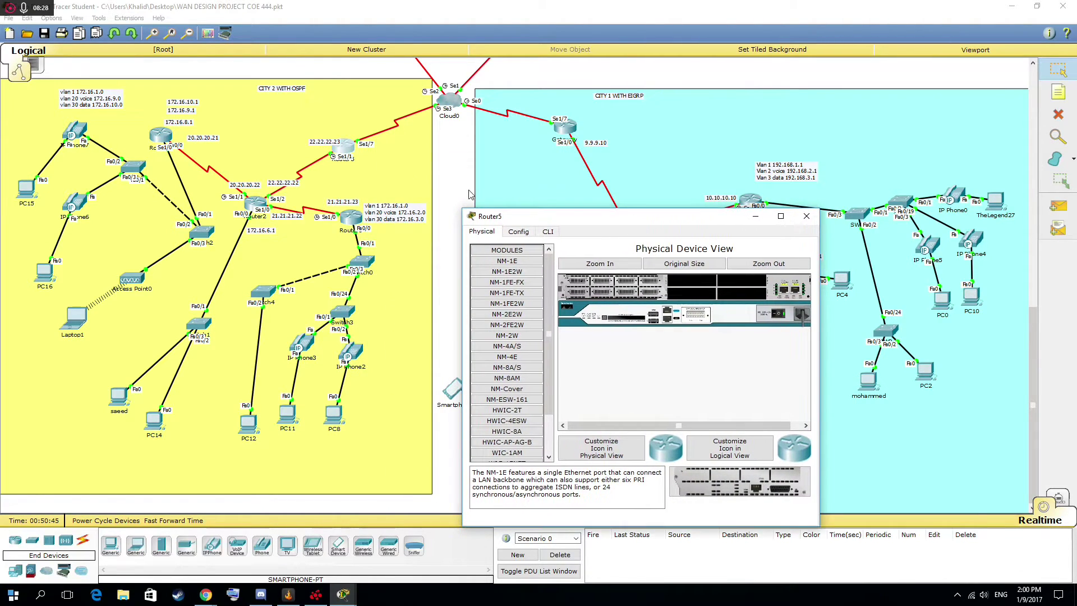
{"action": "left_click", "coordinate": [807, 216]}
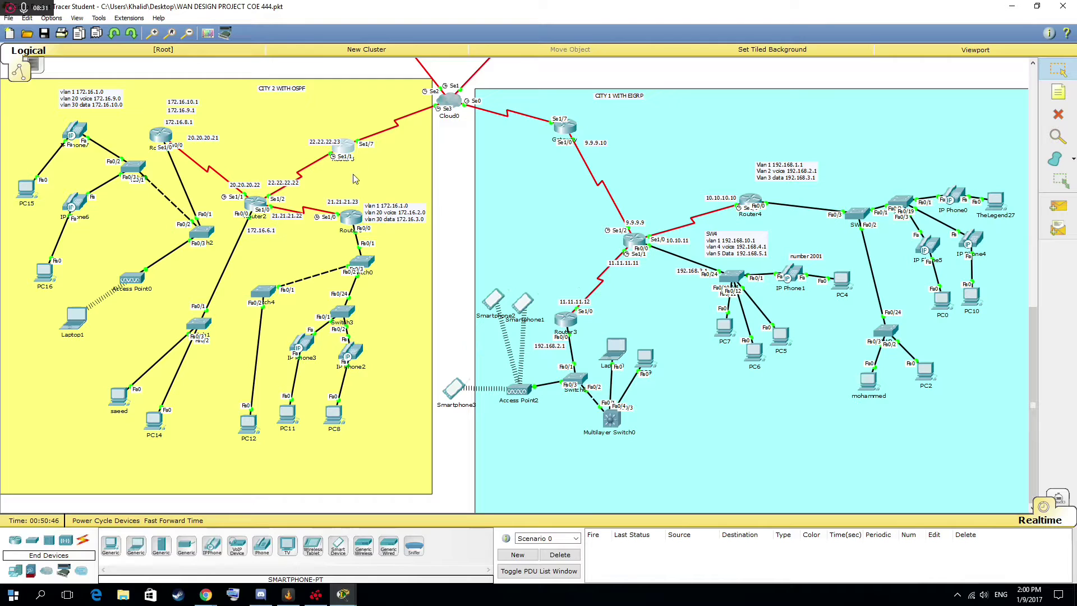
{"action": "scroll", "coordinate": [393, 174], "scroll_direction": "up", "scroll_amount": 4}
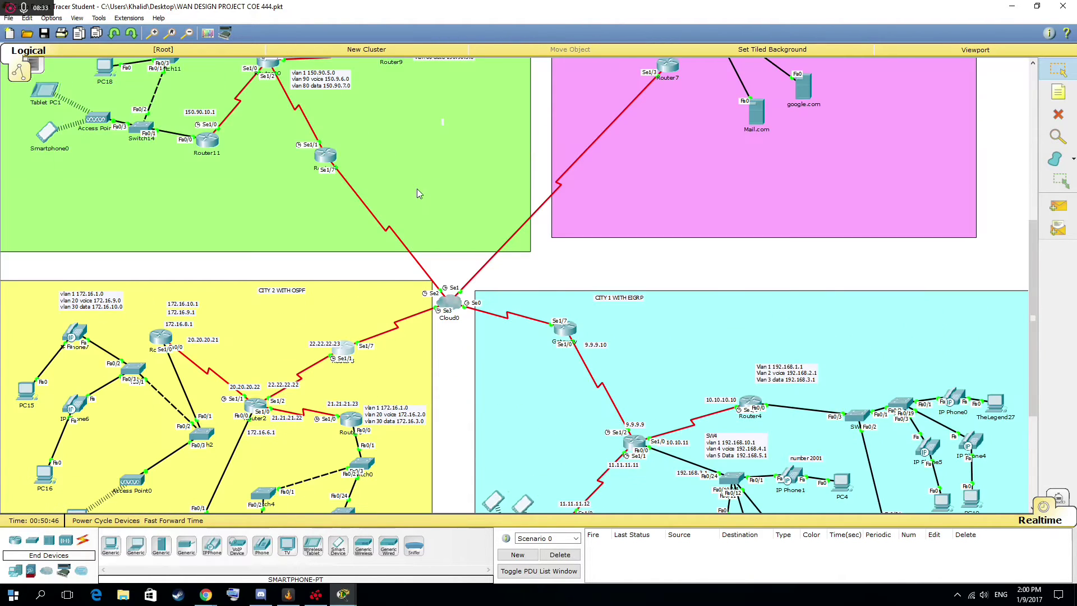
{"action": "scroll", "coordinate": [416, 188], "scroll_direction": "down", "scroll_amount": 3}
{"action": "scroll", "coordinate": [426, 227], "scroll_direction": "up", "scroll_amount": 6}
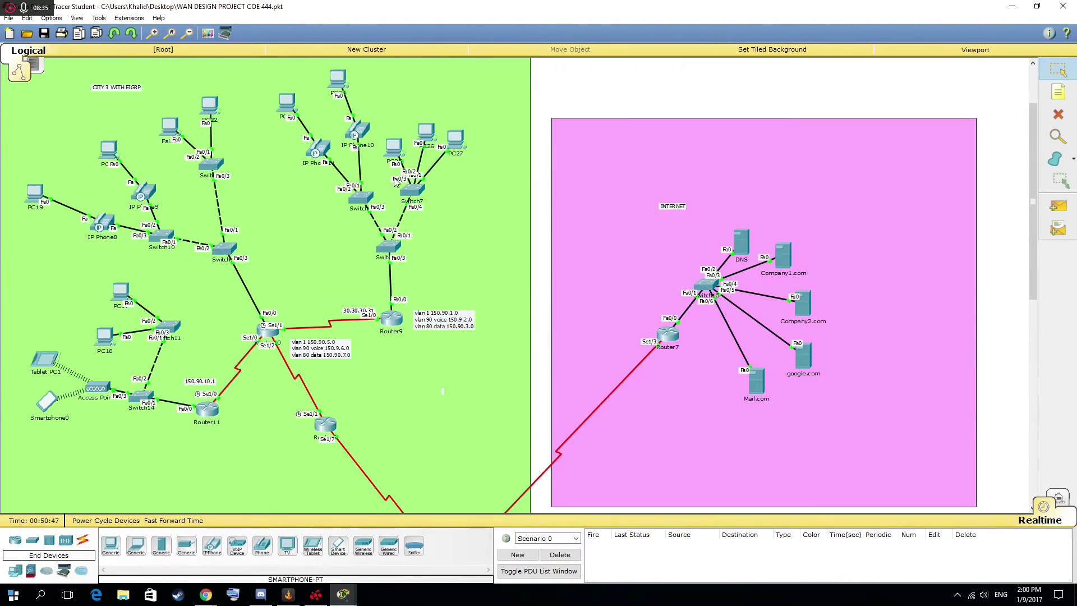
{"action": "scroll", "coordinate": [398, 182], "scroll_direction": "down", "scroll_amount": 5}
{"action": "scroll", "coordinate": [397, 182], "scroll_direction": "down", "scroll_amount": 5}
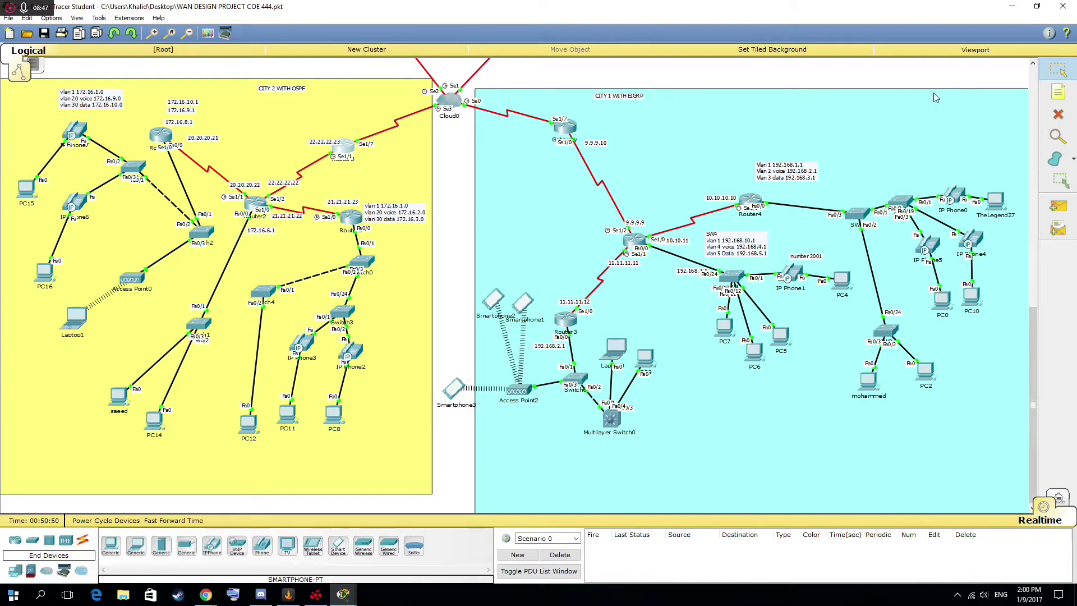
Send a simple PDU ping from TheLegend27 to PC11.
{"action": "left_click", "coordinate": [1061, 207]}
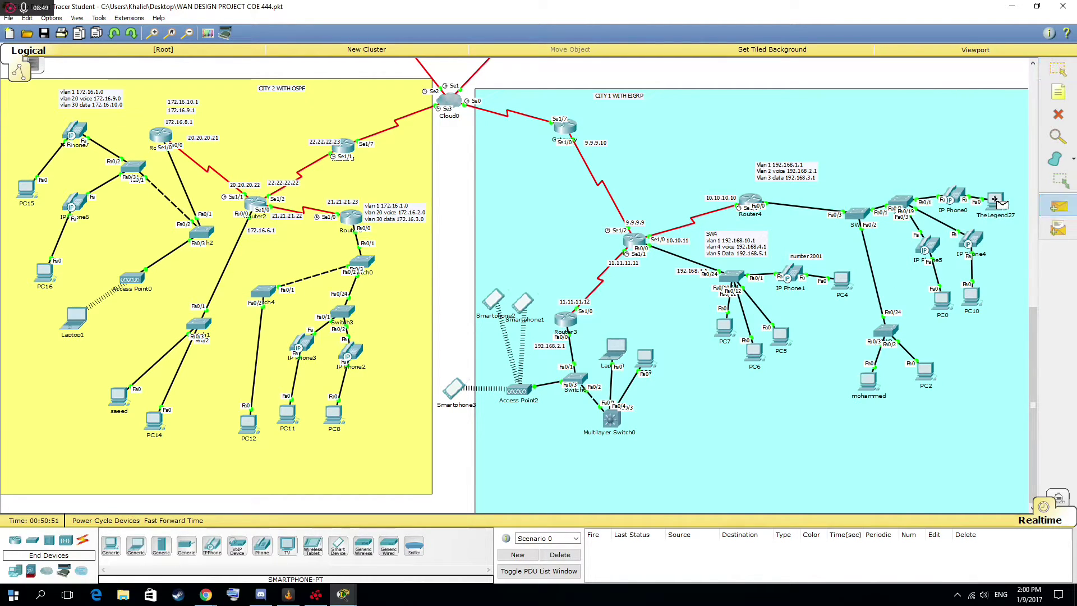
{"action": "left_click", "coordinate": [995, 200]}
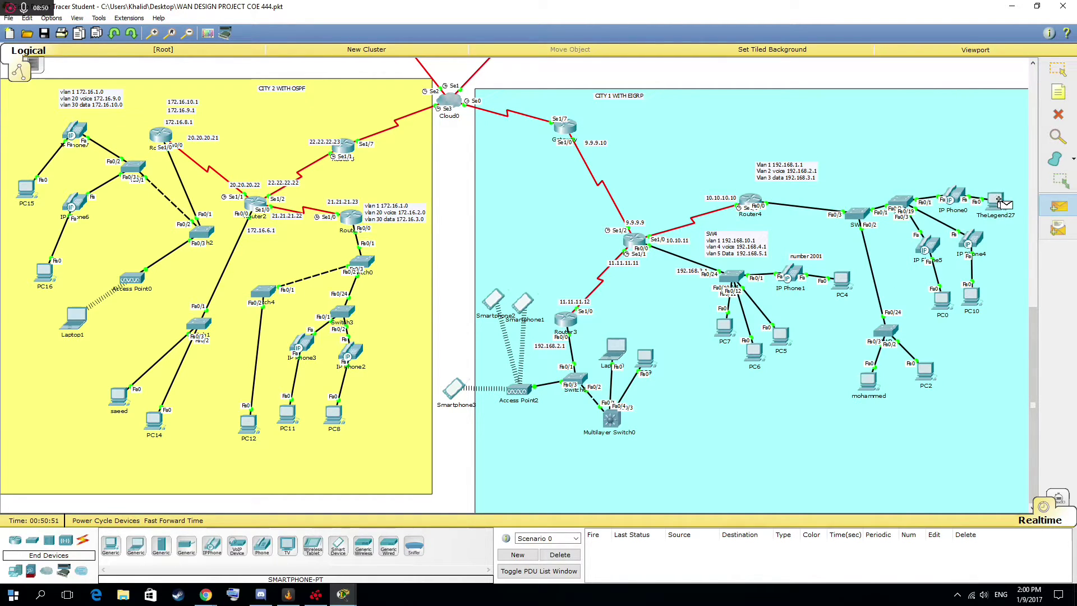
{"action": "left_click", "coordinate": [292, 415]}
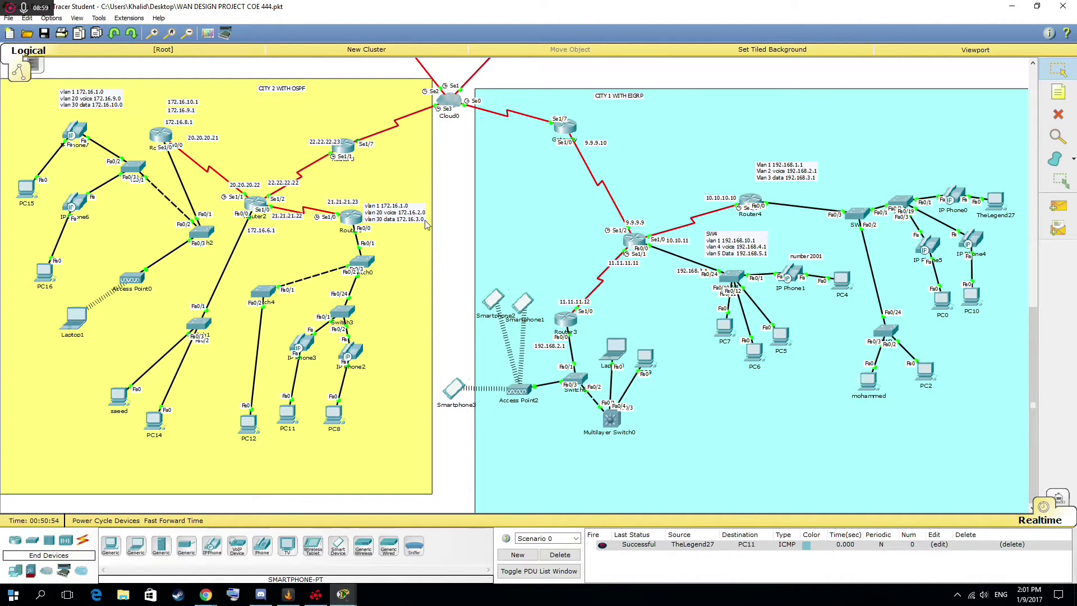
Send a simple PDU ping from PC11 back to TheLegend27 and inspect its result.
{"action": "left_click", "coordinate": [1058, 207]}
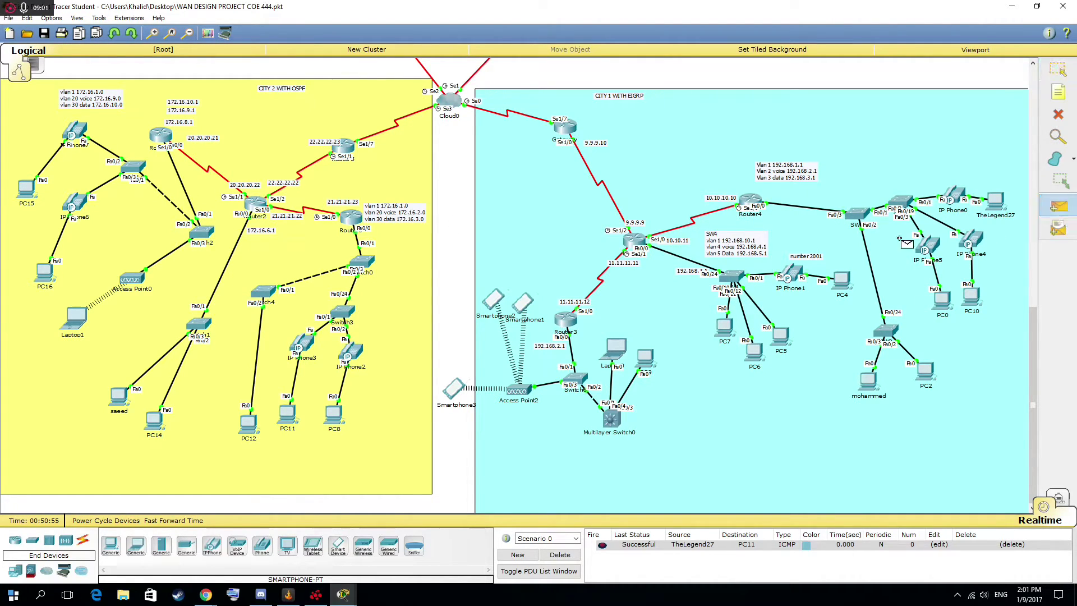
{"action": "left_click", "coordinate": [997, 207]}
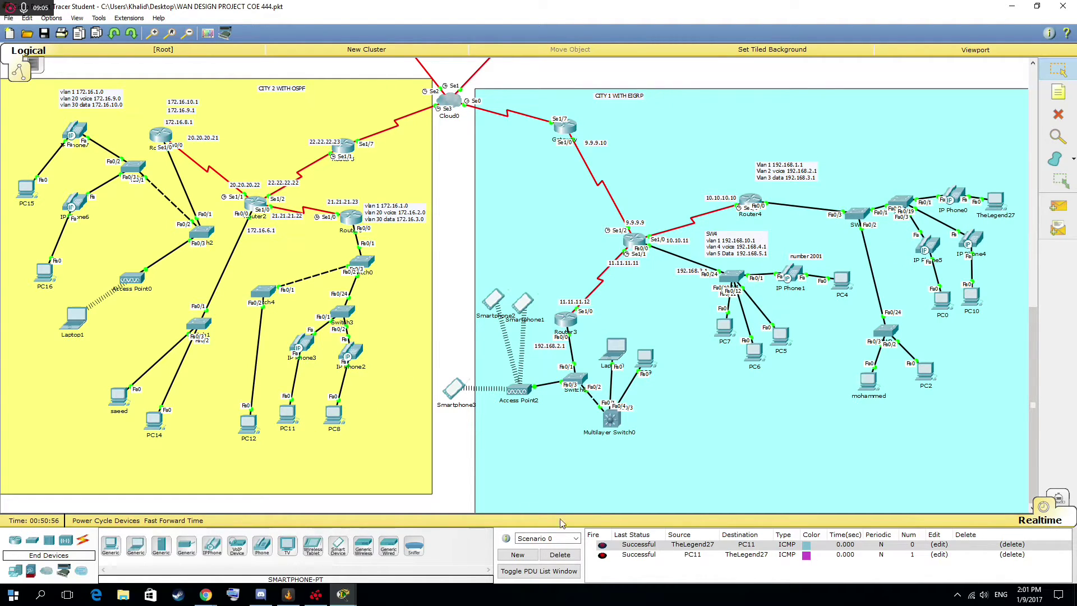
{"action": "left_click", "coordinate": [649, 556]}
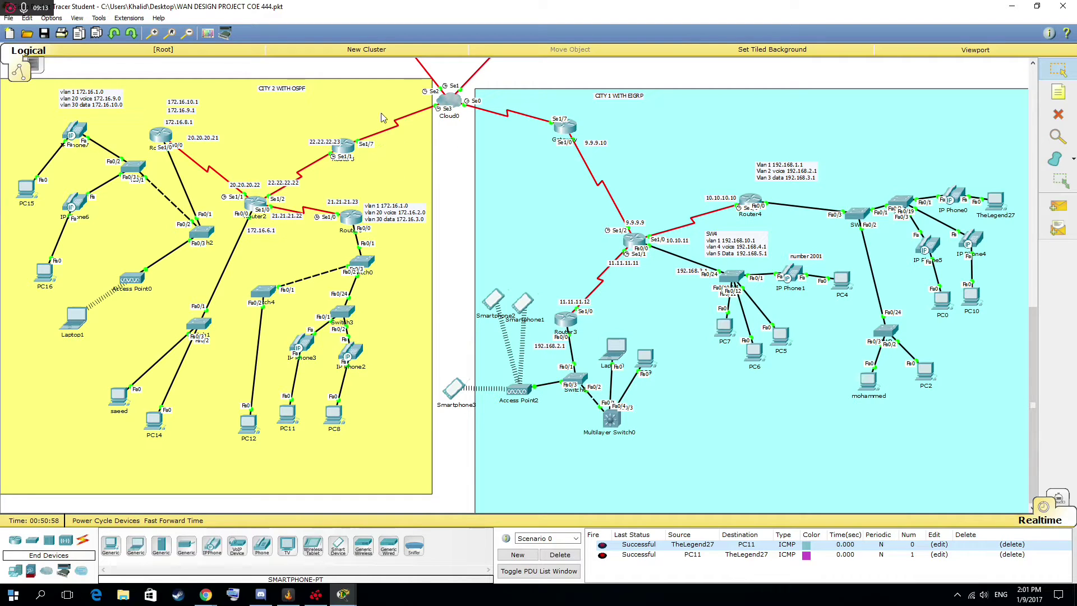
{"action": "scroll", "coordinate": [359, 213], "scroll_direction": "up", "scroll_amount": 2}
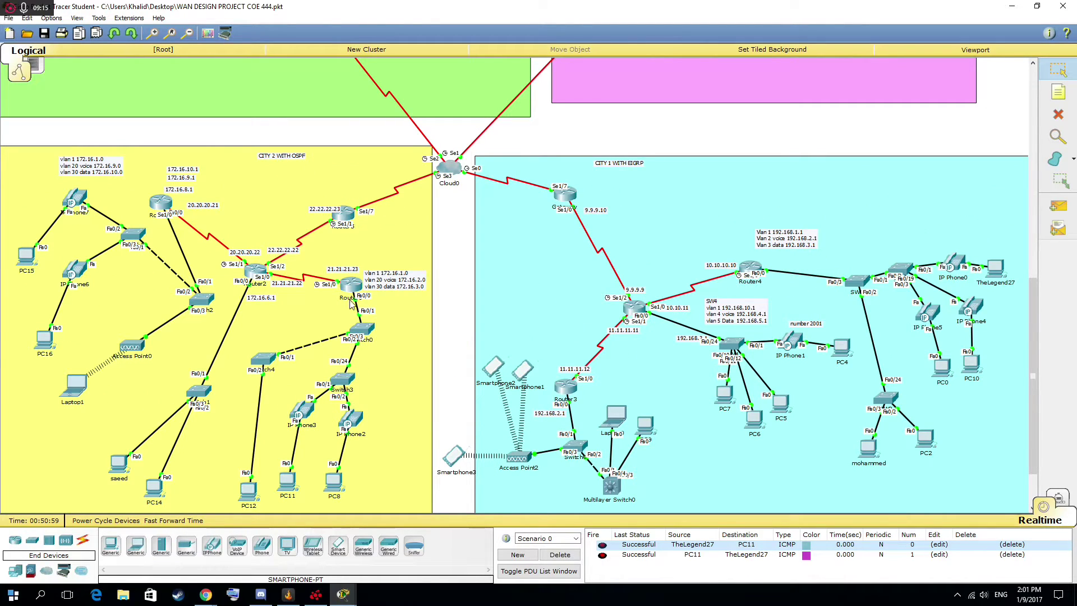
From IP Phone3, dial extension 1001 and lift the handset to ring it.
{"action": "left_click", "coordinate": [299, 413]}
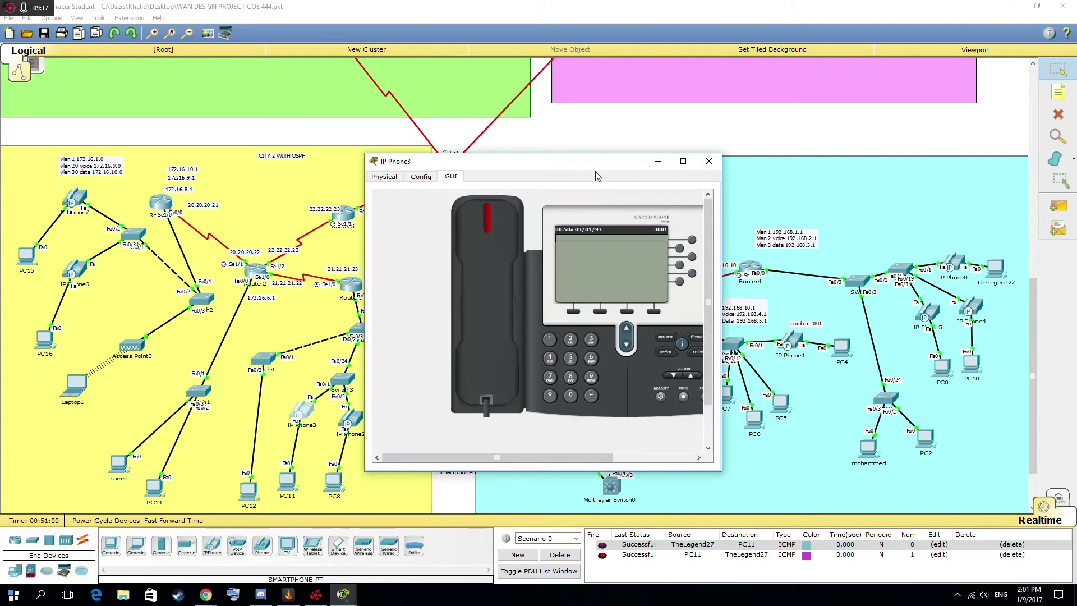
{"action": "left_click_drag", "start_coordinate": [593, 163], "coordinate": [355, 165]}
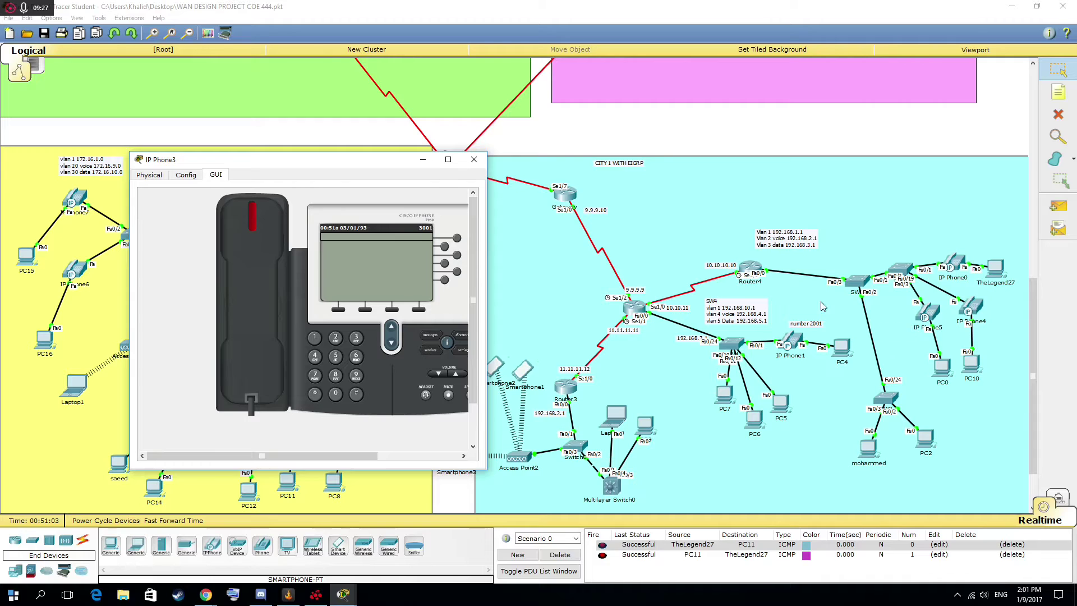
{"action": "left_click_drag", "start_coordinate": [384, 161], "coordinate": [358, 179]}
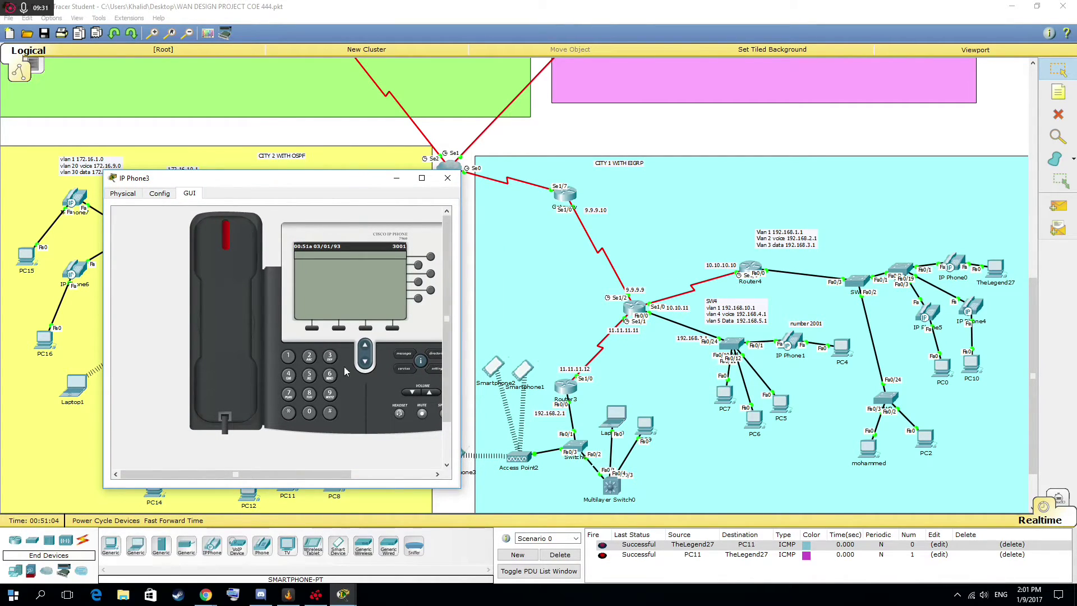
{"action": "left_click", "coordinate": [289, 357]}
{"action": "left_click", "coordinate": [288, 356]}
{"action": "left_click", "coordinate": [217, 365]}
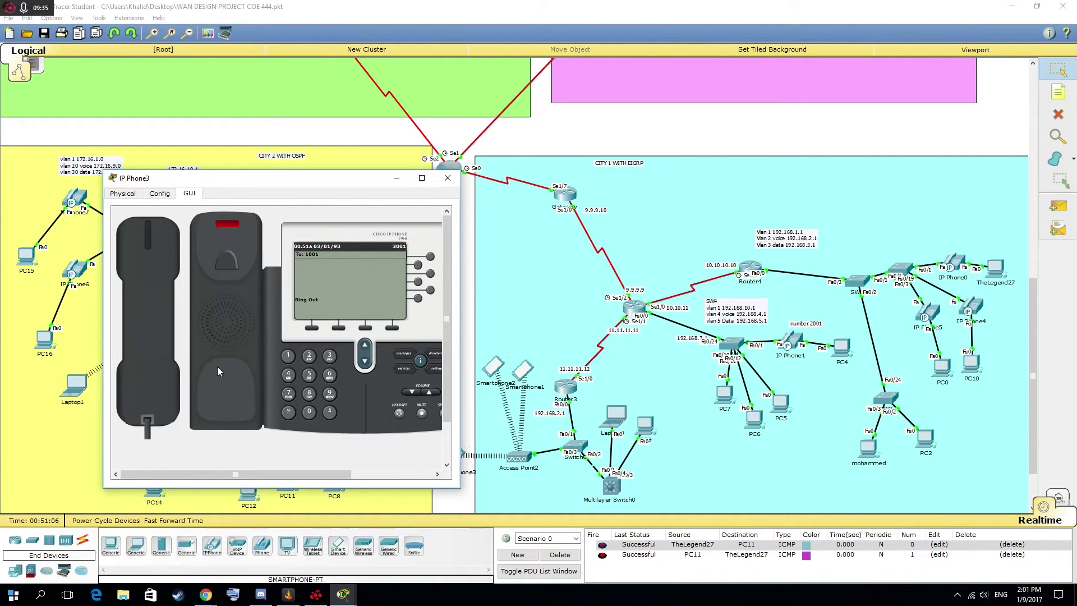
Answer the call on IP Phone0, then hang up IP Phone0 and IP Phone3.
{"action": "left_click", "coordinate": [953, 263]}
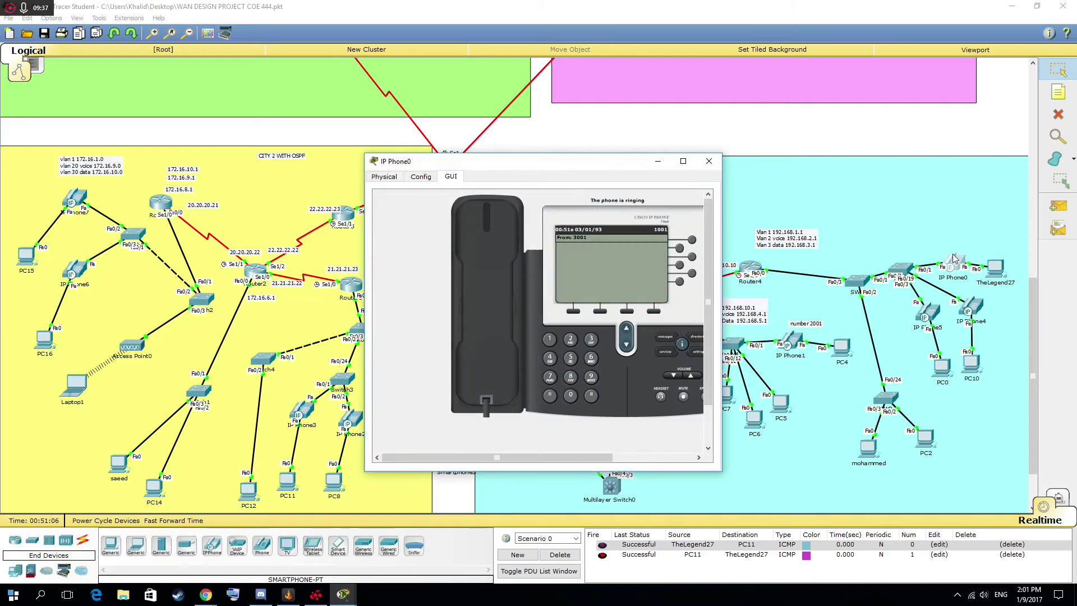
{"action": "left_click", "coordinate": [502, 306]}
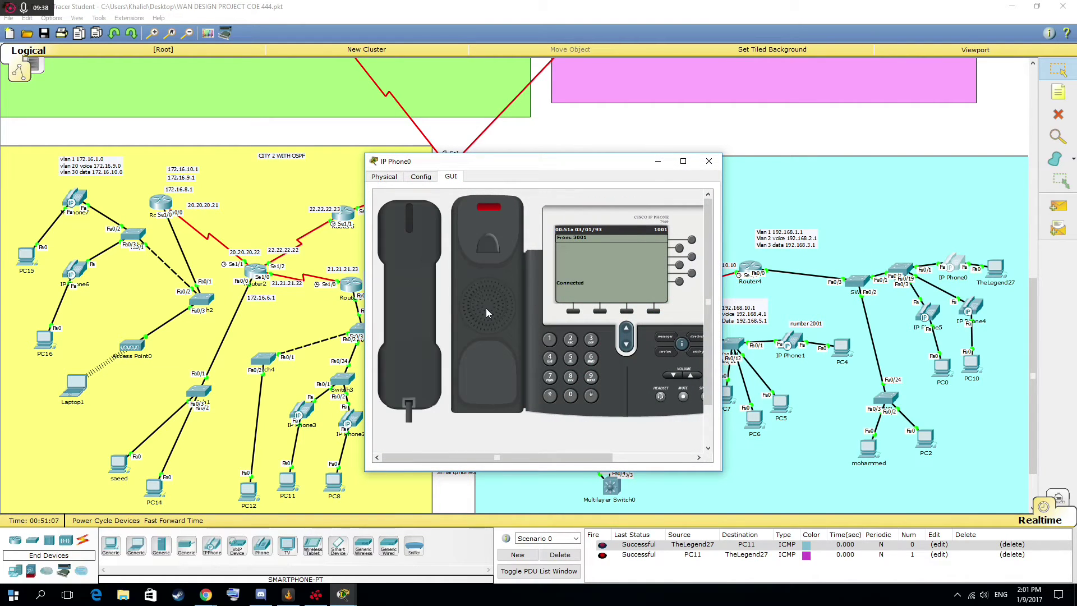
{"action": "left_click", "coordinate": [419, 314]}
{"action": "left_click", "coordinate": [709, 160]}
{"action": "left_click", "coordinate": [308, 412]}
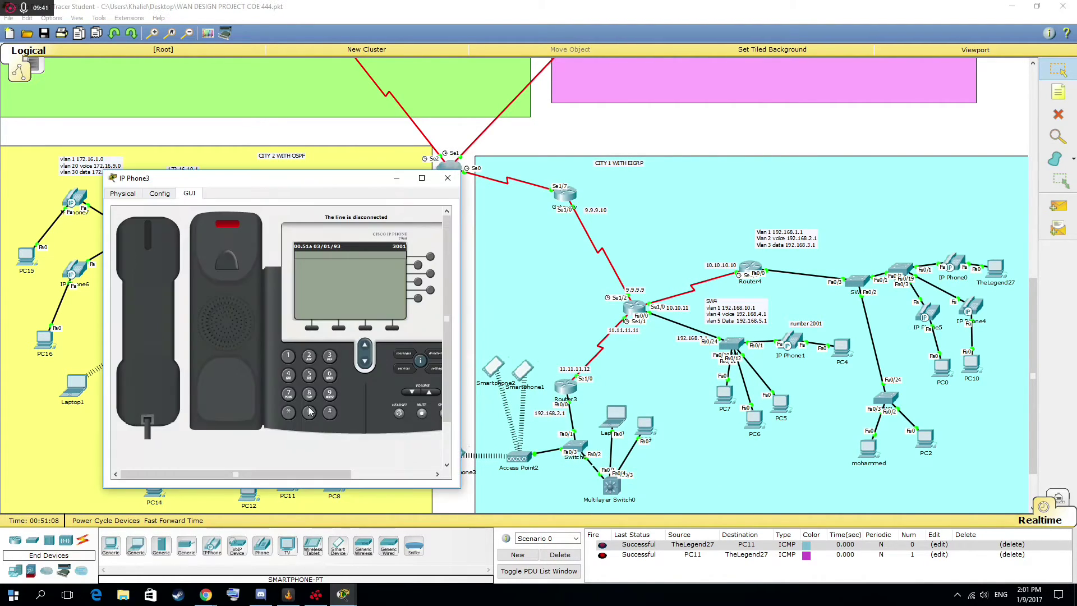
{"action": "left_click", "coordinate": [166, 302]}
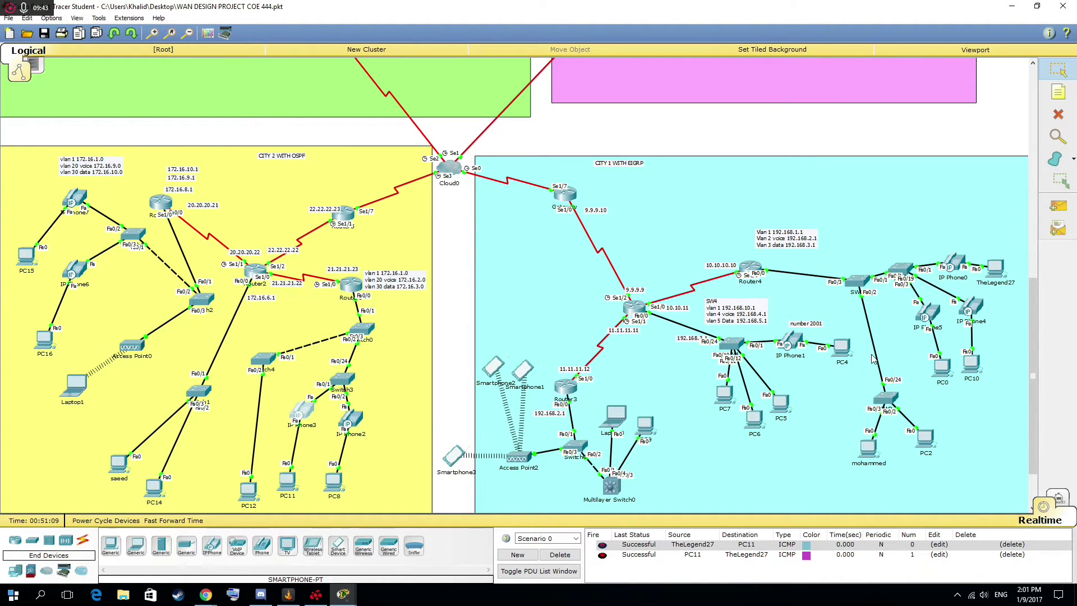
Close IP Phone3's window and scroll to bring City 3 and the INTERNET servers into view.
{"action": "left_click", "coordinate": [447, 178]}
{"action": "scroll", "coordinate": [171, 386], "scroll_direction": "up", "scroll_amount": 5}
{"action": "scroll", "coordinate": [171, 386], "scroll_direction": "down", "scroll_amount": 6}
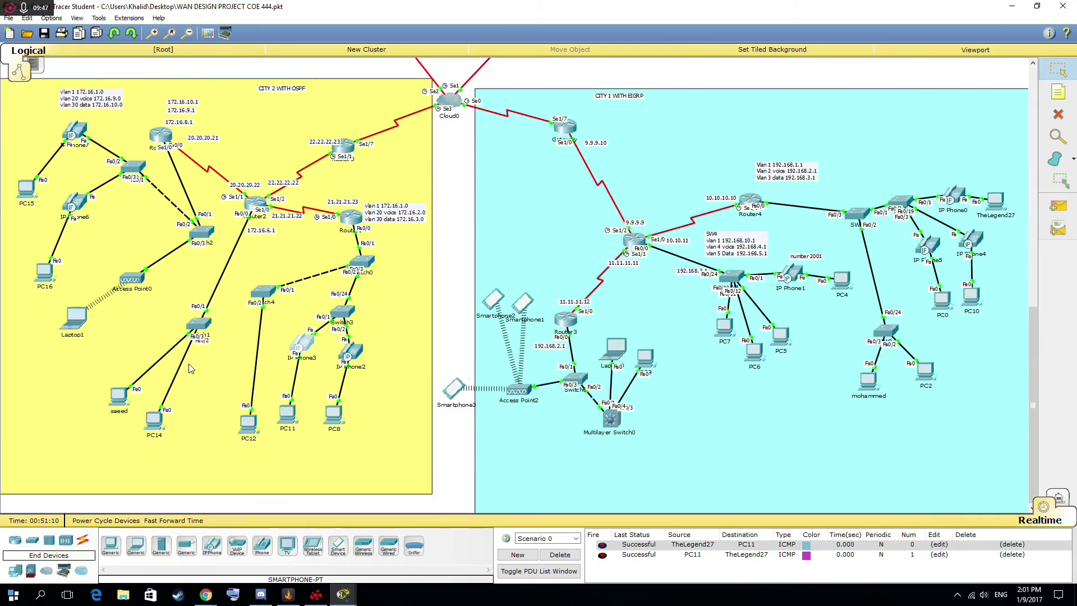
{"action": "scroll", "coordinate": [189, 358], "scroll_direction": "up", "scroll_amount": 8}
{"action": "scroll", "coordinate": [191, 351], "scroll_direction": "down", "scroll_amount": 8}
{"action": "scroll", "coordinate": [197, 341], "scroll_direction": "up", "scroll_amount": 7}
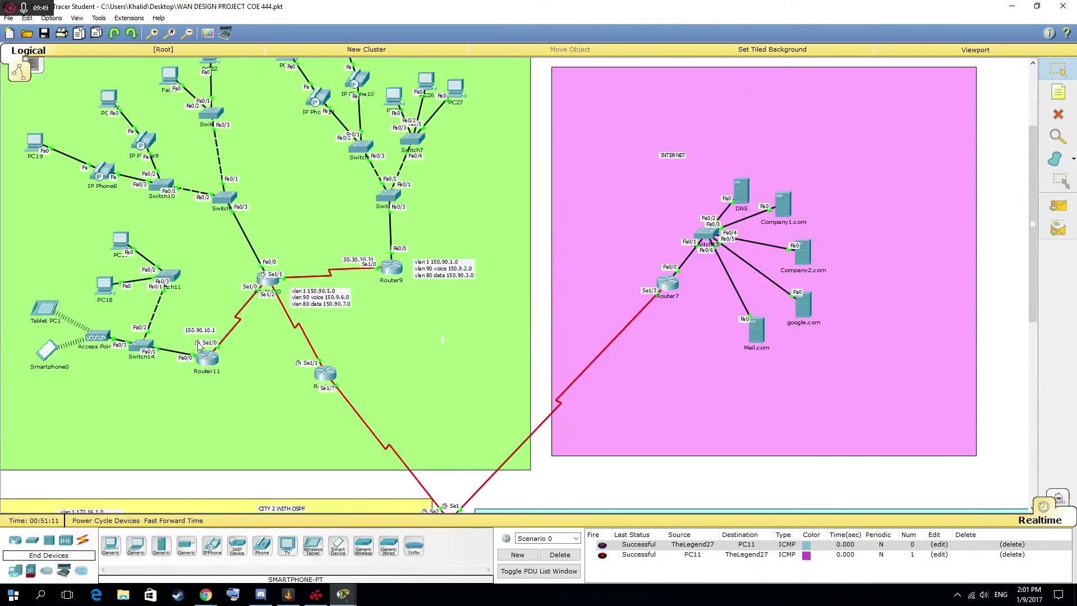
{"action": "scroll", "coordinate": [206, 342], "scroll_direction": "down", "scroll_amount": 7}
{"action": "scroll", "coordinate": [222, 341], "scroll_direction": "up", "scroll_amount": 6}
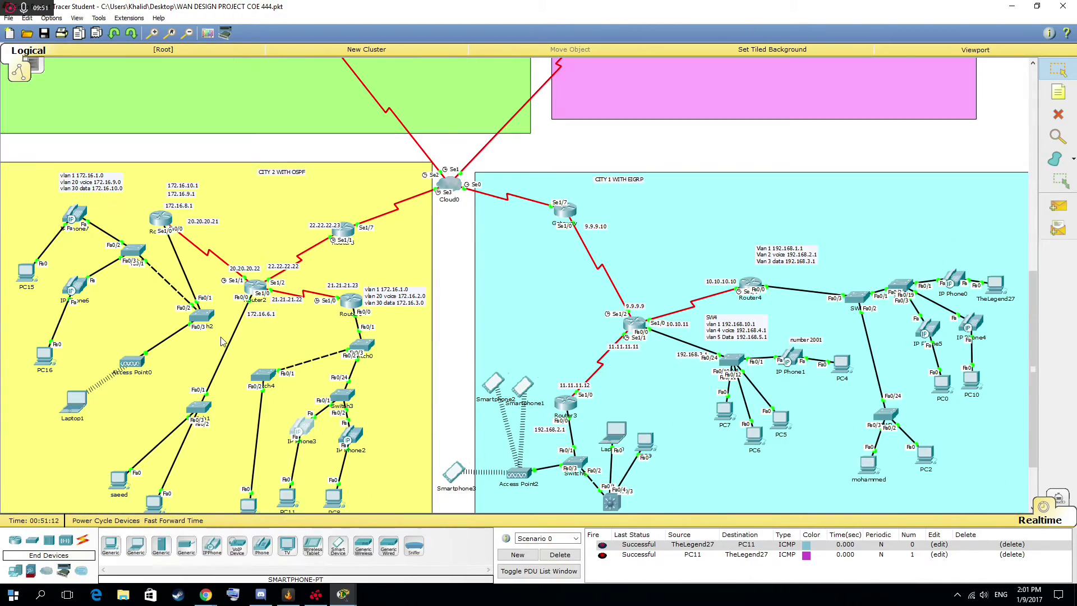
{"action": "scroll", "coordinate": [233, 339], "scroll_direction": "up", "scroll_amount": 1}
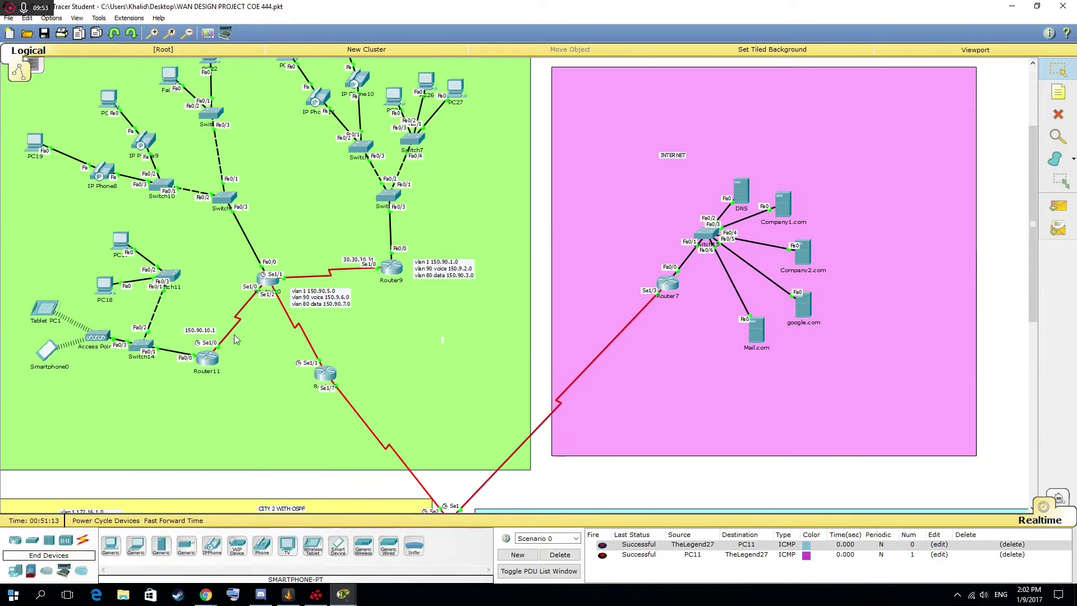
{"action": "scroll", "coordinate": [494, 337], "scroll_direction": "up", "scroll_amount": 1}
{"action": "scroll", "coordinate": [476, 376], "scroll_direction": "down", "scroll_amount": 1}
{"action": "scroll", "coordinate": [466, 388], "scroll_direction": "down", "scroll_amount": 4}
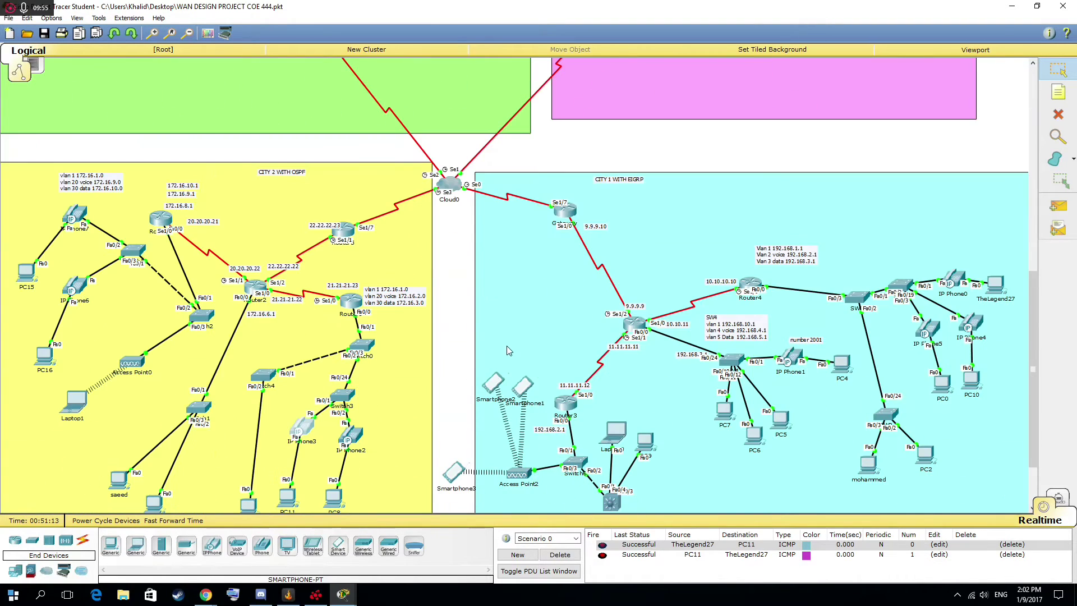
{"action": "scroll", "coordinate": [506, 345], "scroll_direction": "up", "scroll_amount": 3}
{"action": "scroll", "coordinate": [512, 344], "scroll_direction": "down", "scroll_amount": 3}
{"action": "scroll", "coordinate": [548, 344], "scroll_direction": "up", "scroll_amount": 2}
{"action": "scroll", "coordinate": [803, 216], "scroll_direction": "up", "scroll_amount": 2}
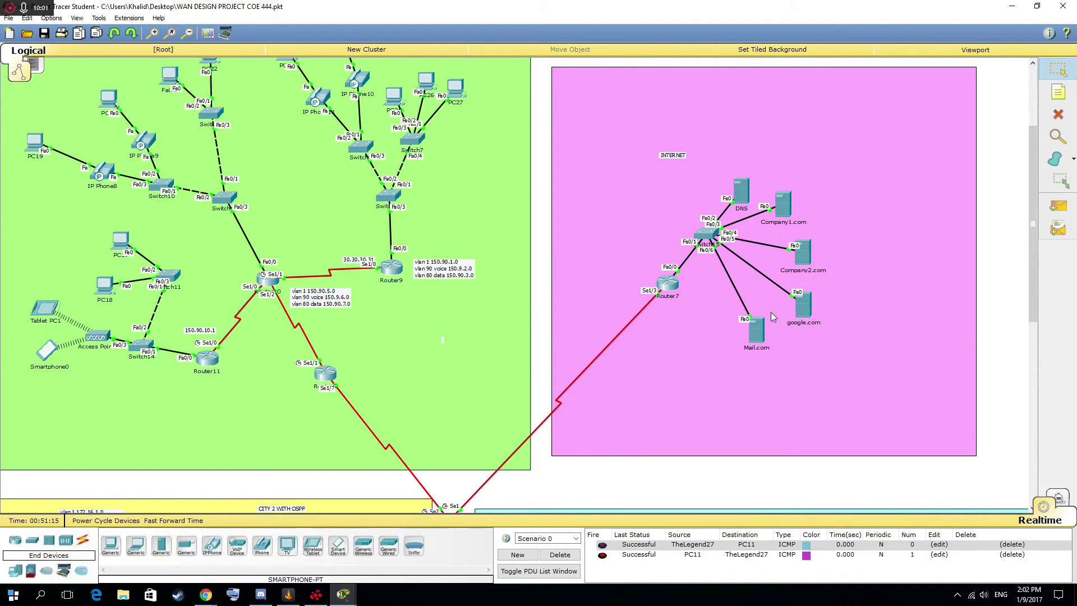
{"action": "scroll", "coordinate": [773, 318], "scroll_direction": "down", "scroll_amount": 5}
Run ping company1.com in TheLegend27's Command Prompt and watch the first request time out.
{"action": "left_click", "coordinate": [995, 353]}
{"action": "left_click", "coordinate": [612, 222]}
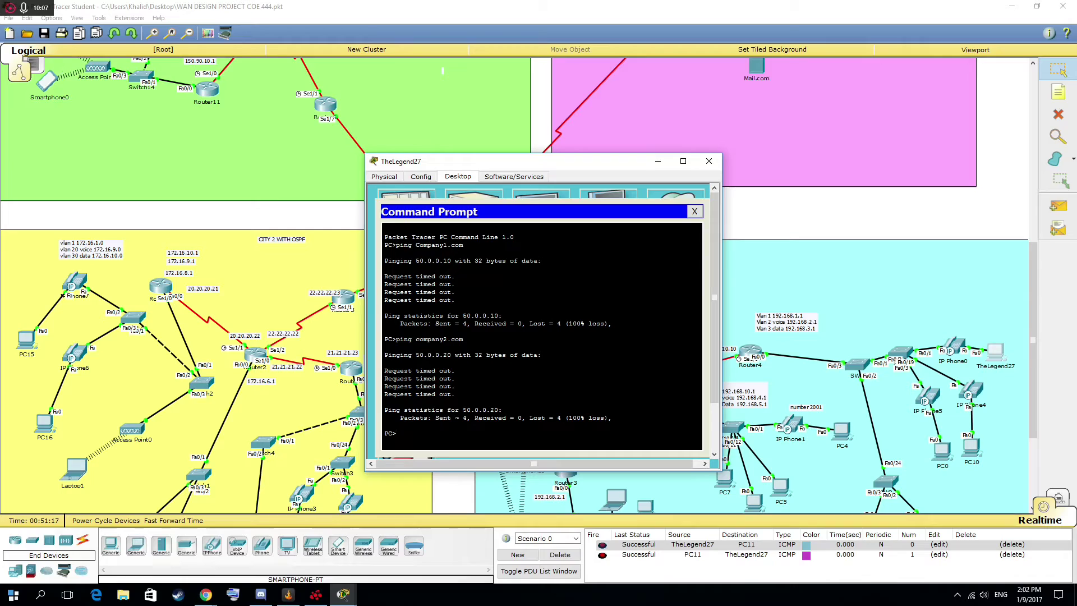
{"action": "key", "text": "Return"}
{"action": "key", "text": "Return"}
{"action": "key", "text": "Return"}
{"action": "key", "text": "Return"}
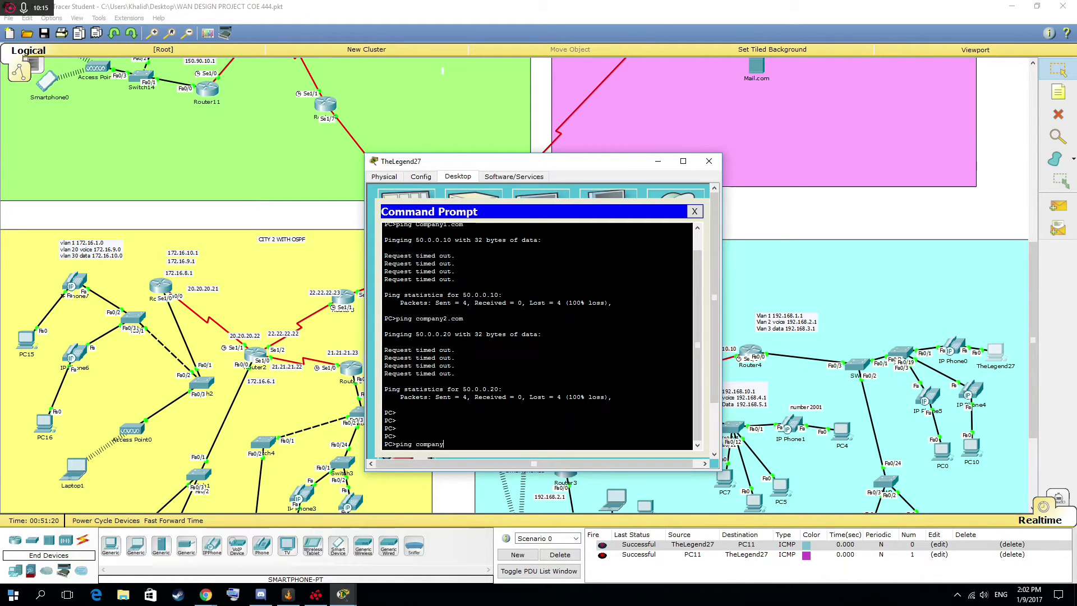
{"action": "key", "text": "Return"}
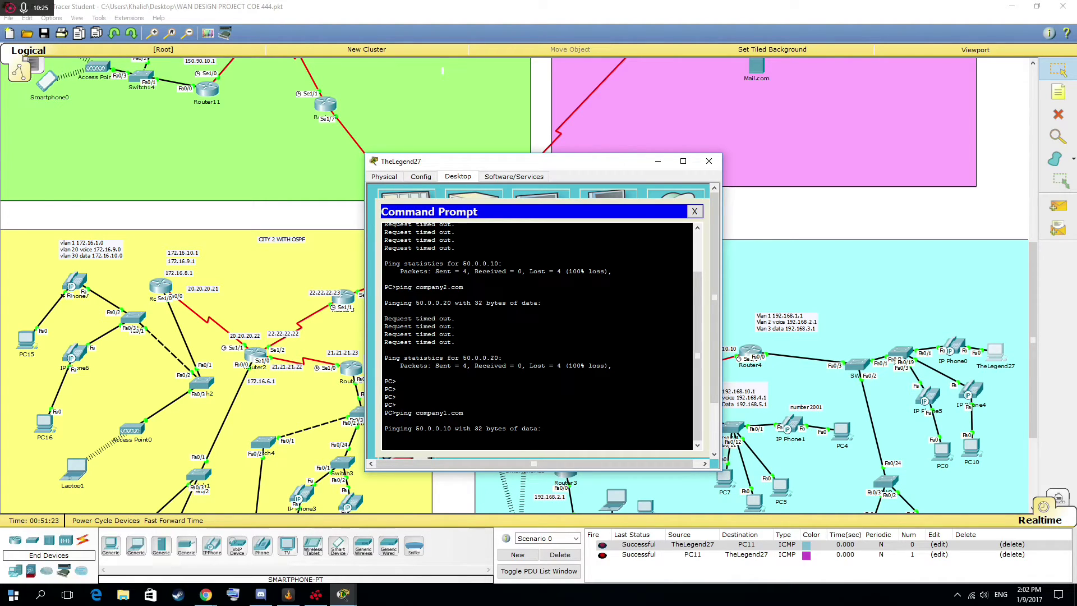
{"action": "left_click_drag", "start_coordinate": [620, 164], "coordinate": [485, 168]}
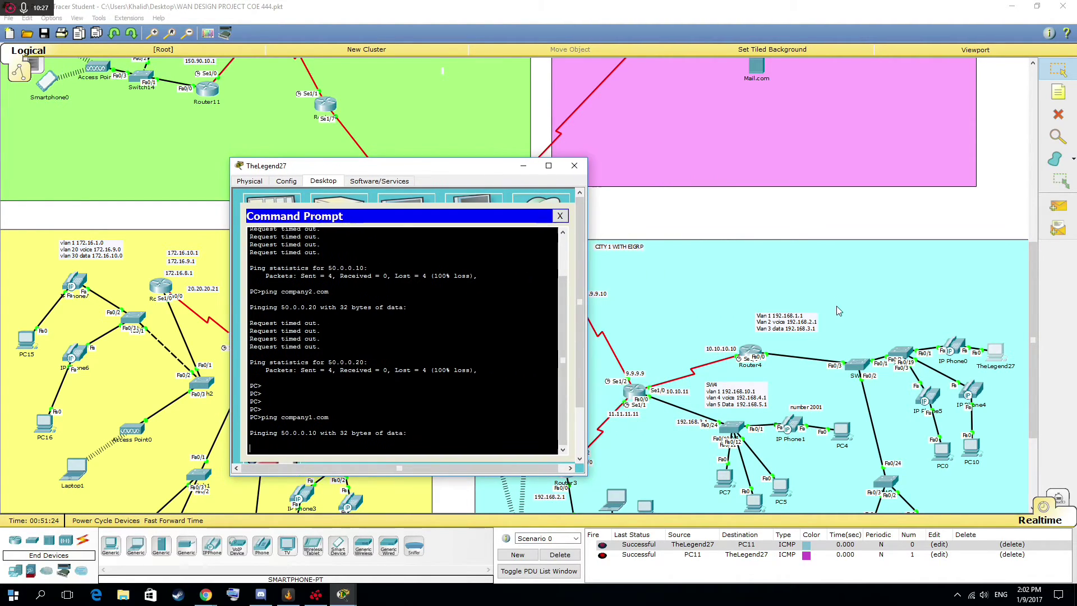
{"action": "scroll", "coordinate": [839, 311], "scroll_direction": "up", "scroll_amount": 3}
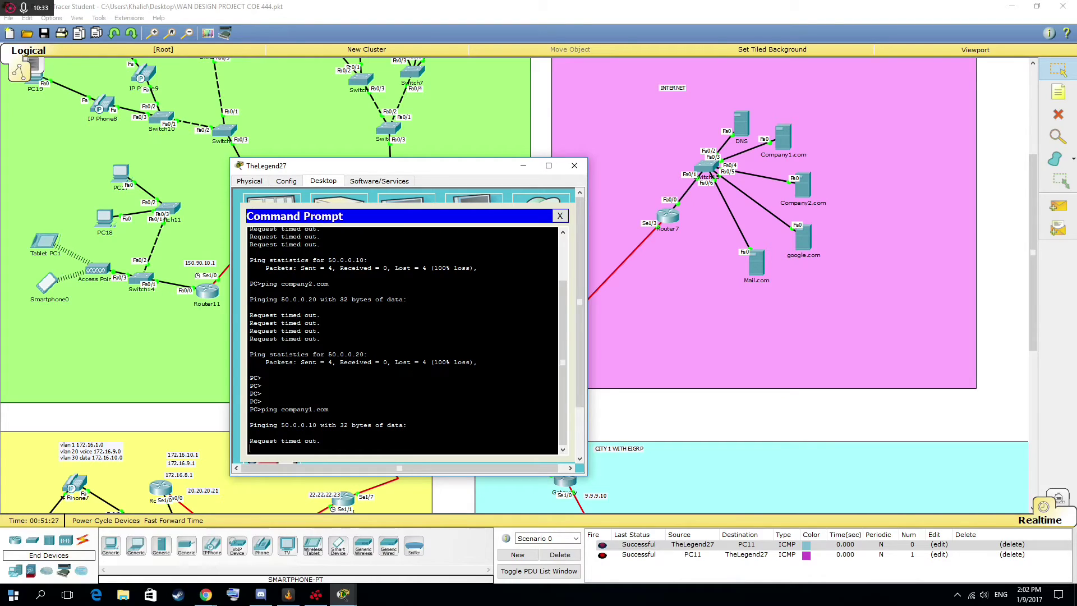
Load company1.com in TheLegend27's web browser.
{"action": "left_click", "coordinate": [560, 216]}
{"action": "left_click", "coordinate": [541, 224]}
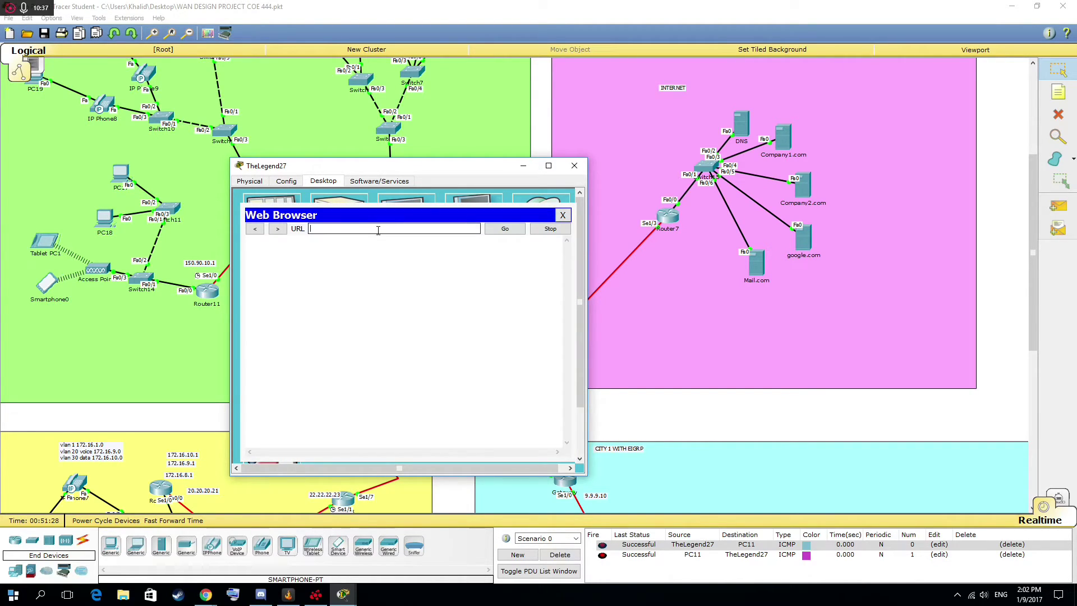
{"action": "type", "text": "company1.com"}
{"action": "key", "text": "Return"}
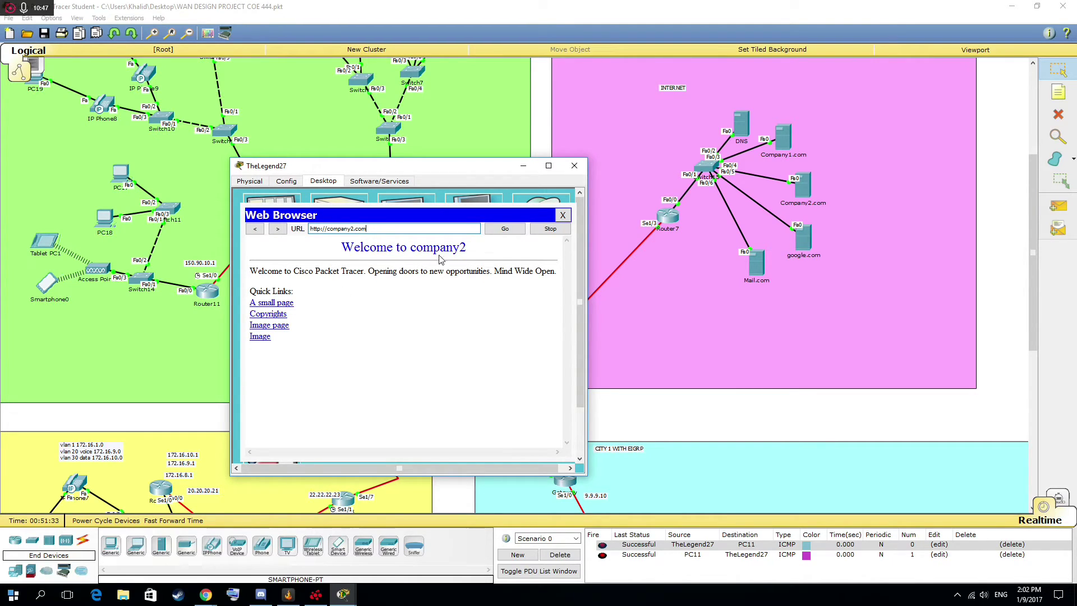
Replace the company2 address with google.com, load it, and close TheLegend27's window.
{"action": "left_click", "coordinate": [396, 228]}
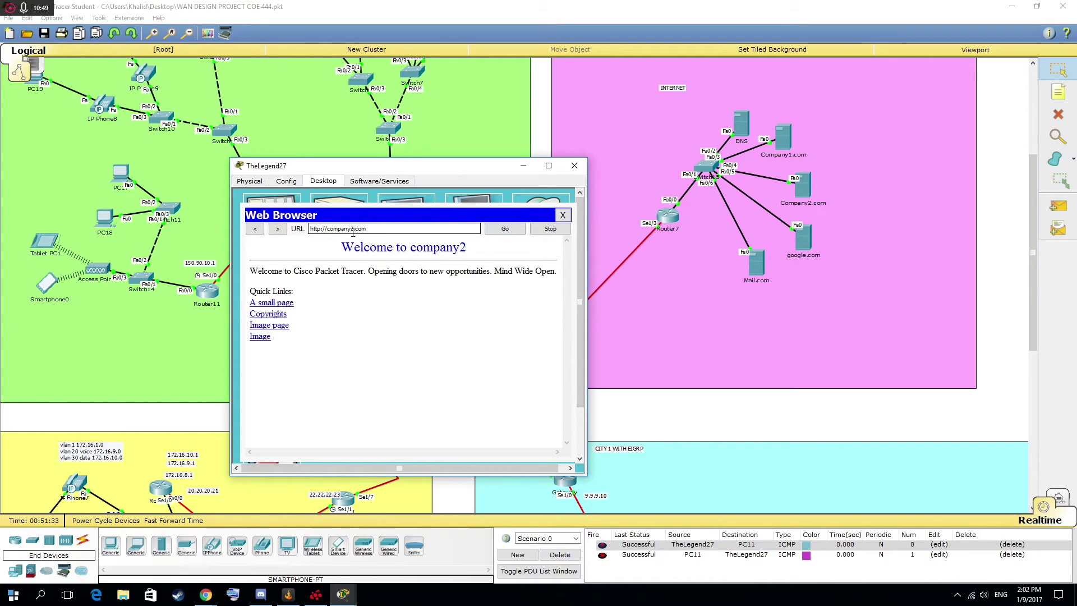
{"action": "left_click_drag", "start_coordinate": [395, 228], "coordinate": [267, 228]}
{"action": "type", "text": "googl"}
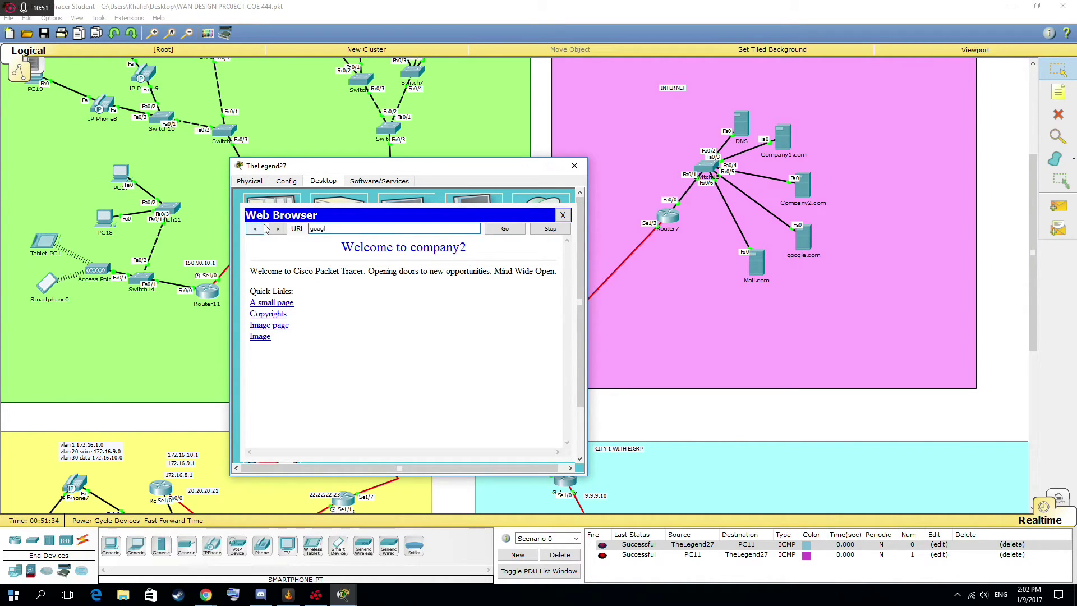
{"action": "type", "text": "e.com"}
{"action": "key", "text": "Return"}
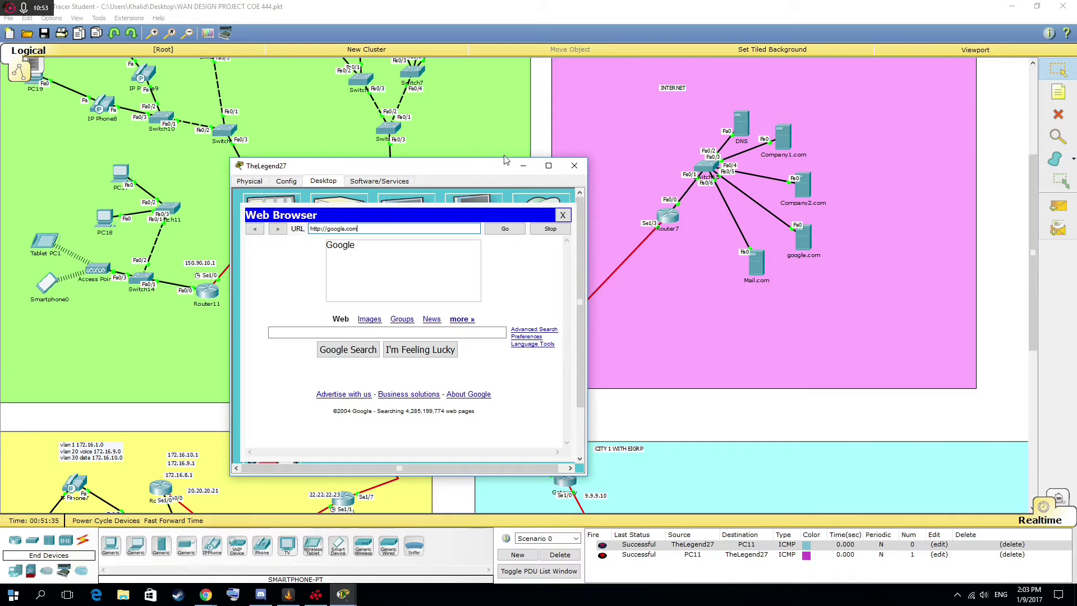
{"action": "left_click", "coordinate": [573, 166]}
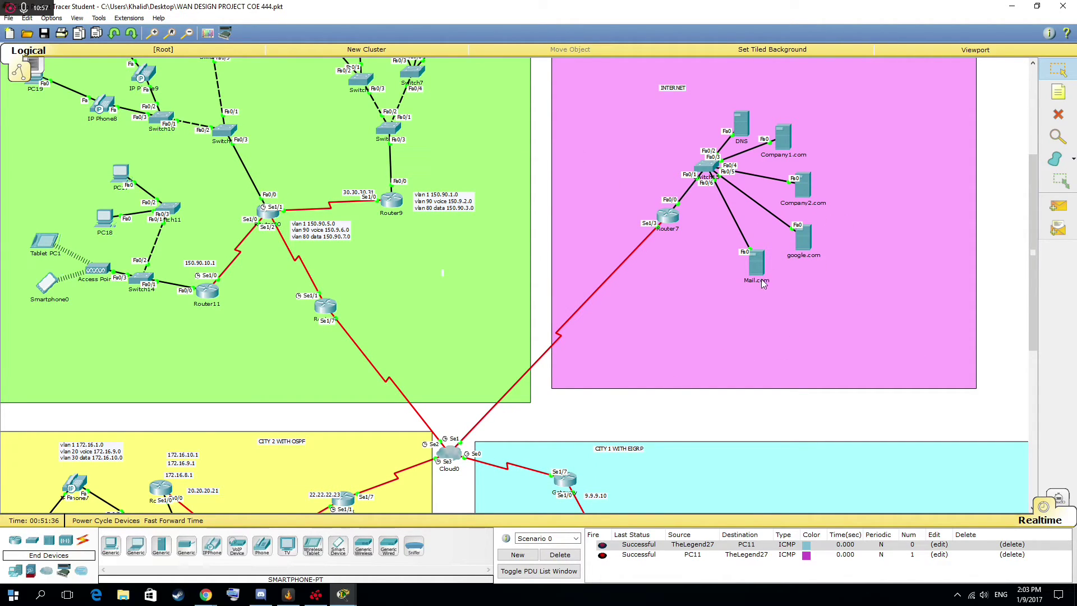
Lift IP Phone10's handset and dial 2001.
{"action": "scroll", "coordinate": [519, 394], "scroll_direction": "down", "scroll_amount": 3}
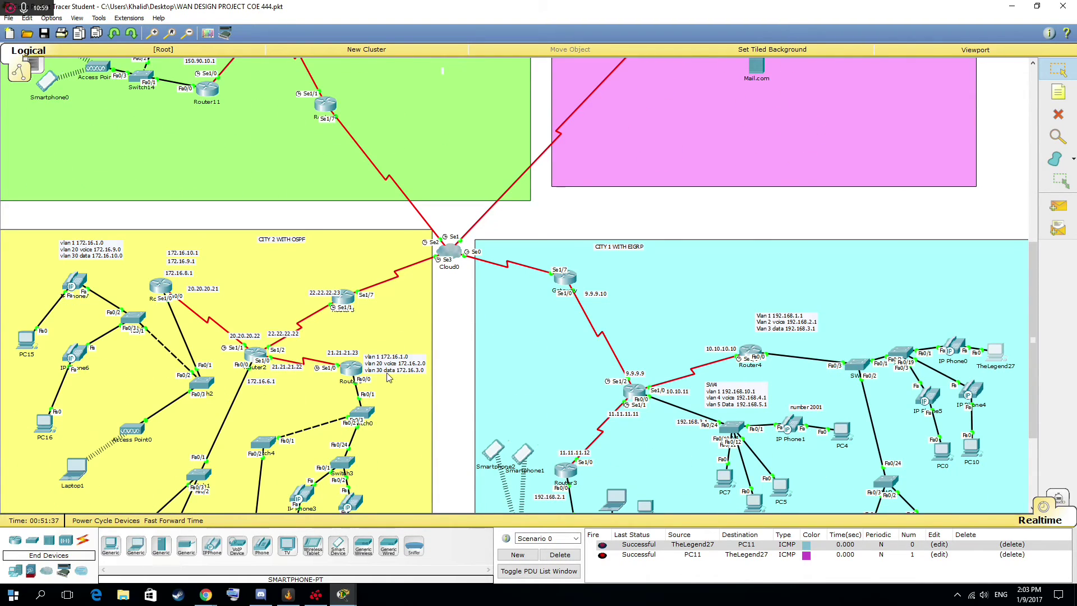
{"action": "scroll", "coordinate": [387, 377], "scroll_direction": "down", "scroll_amount": 2}
{"action": "scroll", "coordinate": [387, 376], "scroll_direction": "up", "scroll_amount": 8}
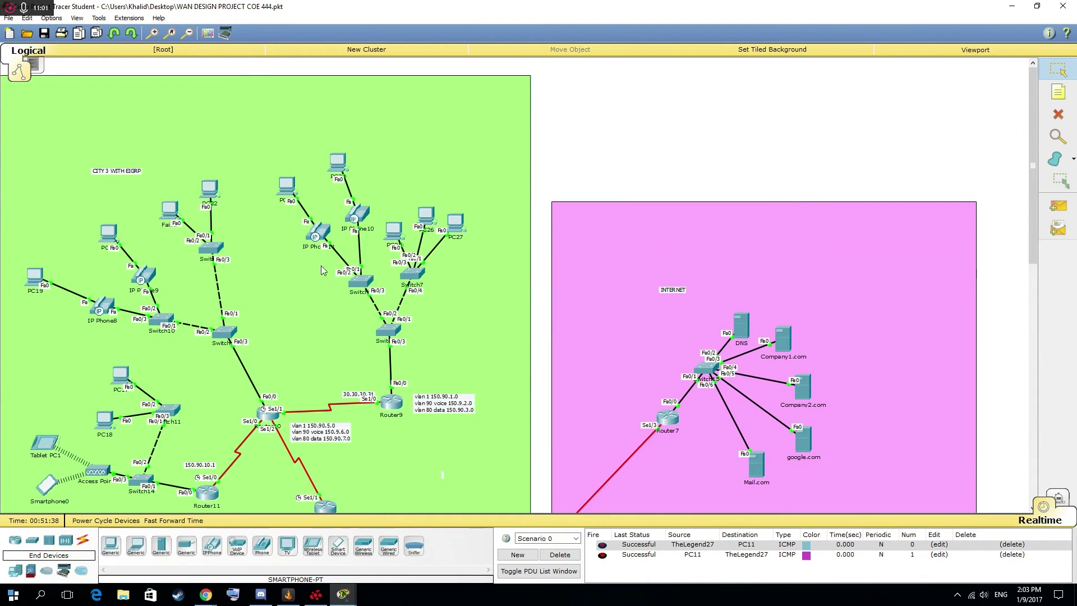
{"action": "left_click", "coordinate": [355, 215]}
{"action": "left_click", "coordinate": [425, 178]}
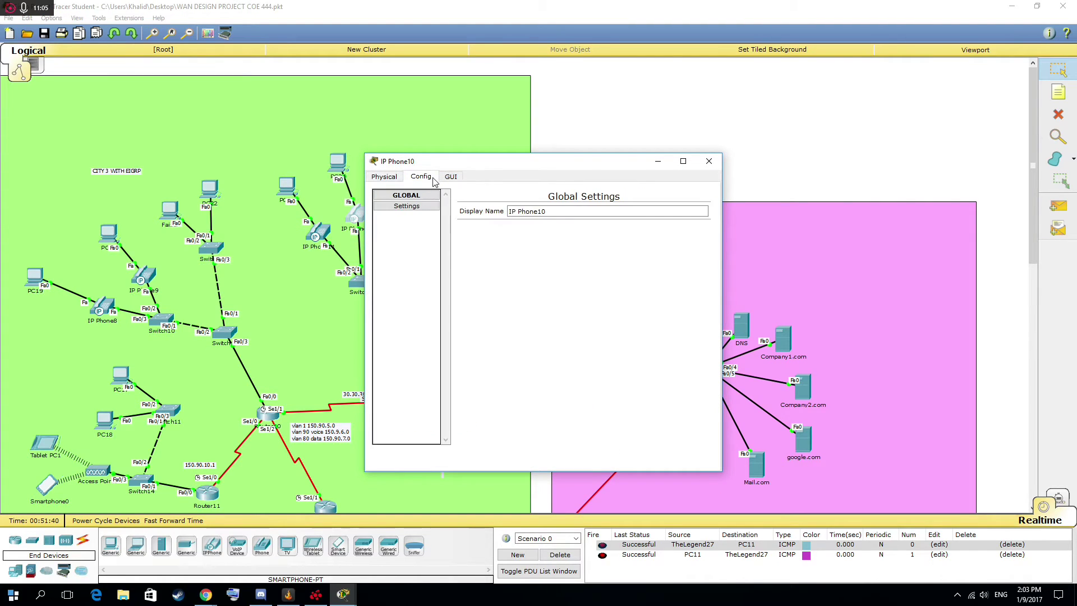
{"action": "left_click", "coordinate": [452, 179]}
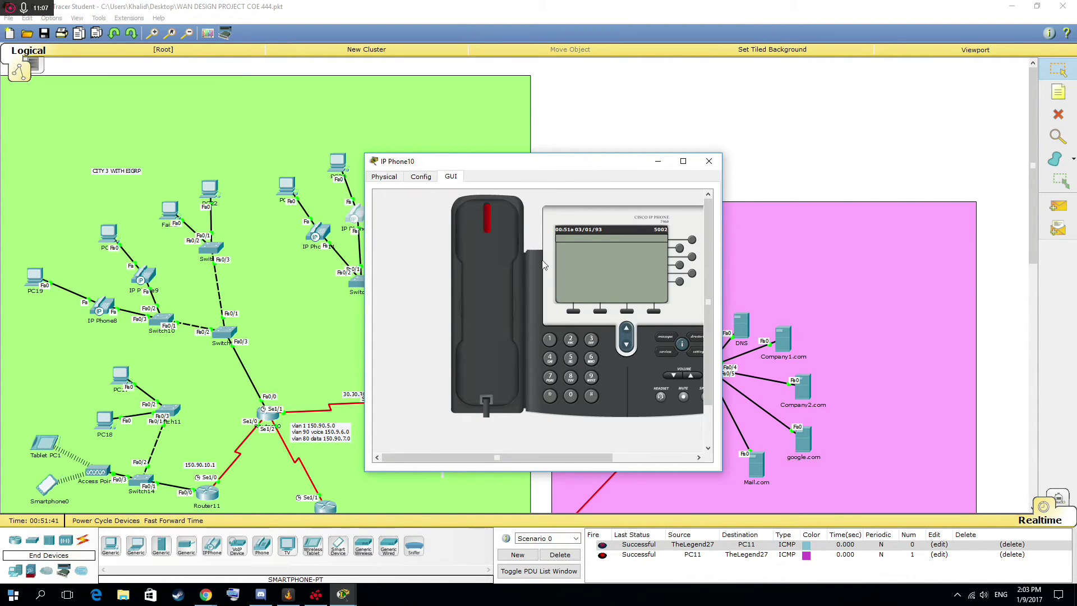
{"action": "left_click", "coordinate": [507, 261]}
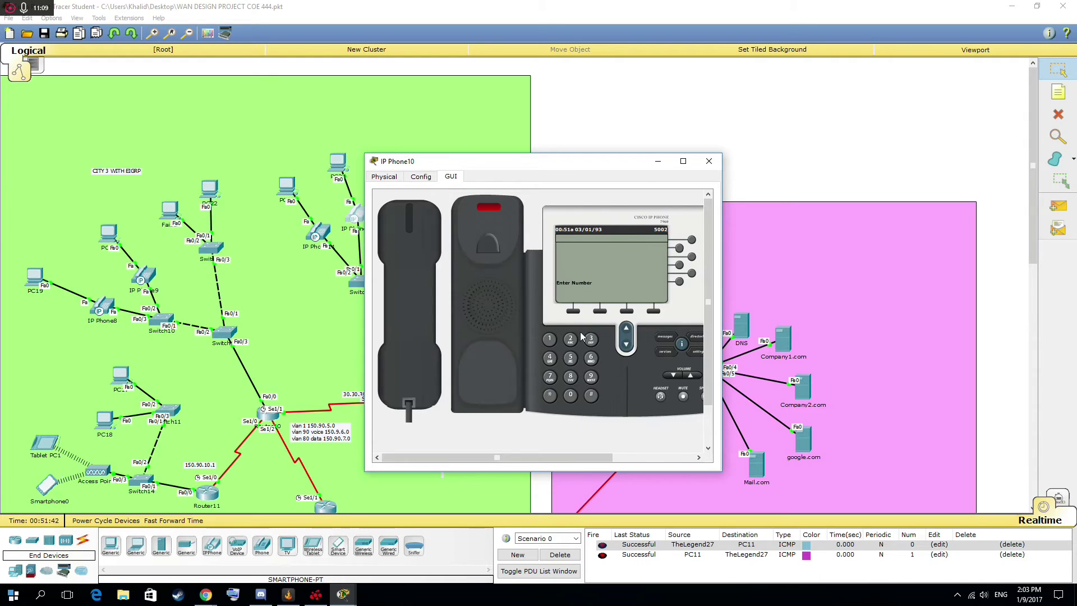
{"action": "left_click", "coordinate": [571, 339]}
{"action": "left_click", "coordinate": [570, 394]}
{"action": "left_click", "coordinate": [571, 394]}
{"action": "left_click", "coordinate": [549, 339]}
Answer the call on IP Phone1 until Connected, then hang up and close its window.
{"action": "left_click", "coordinate": [814, 178]}
{"action": "scroll", "coordinate": [813, 179], "scroll_direction": "down", "scroll_amount": 5}
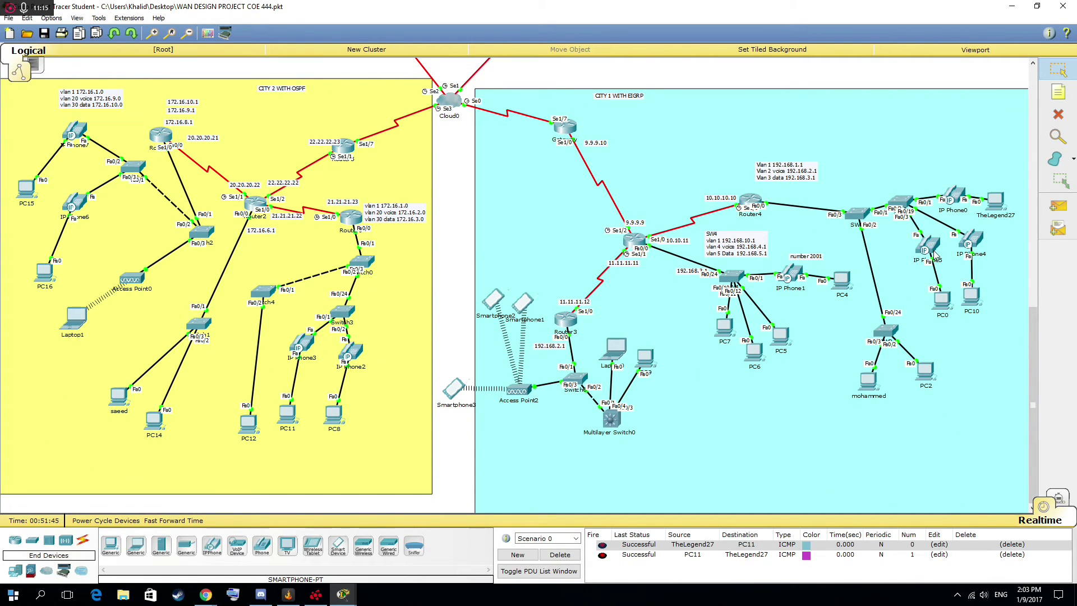
{"action": "left_click", "coordinate": [790, 277]}
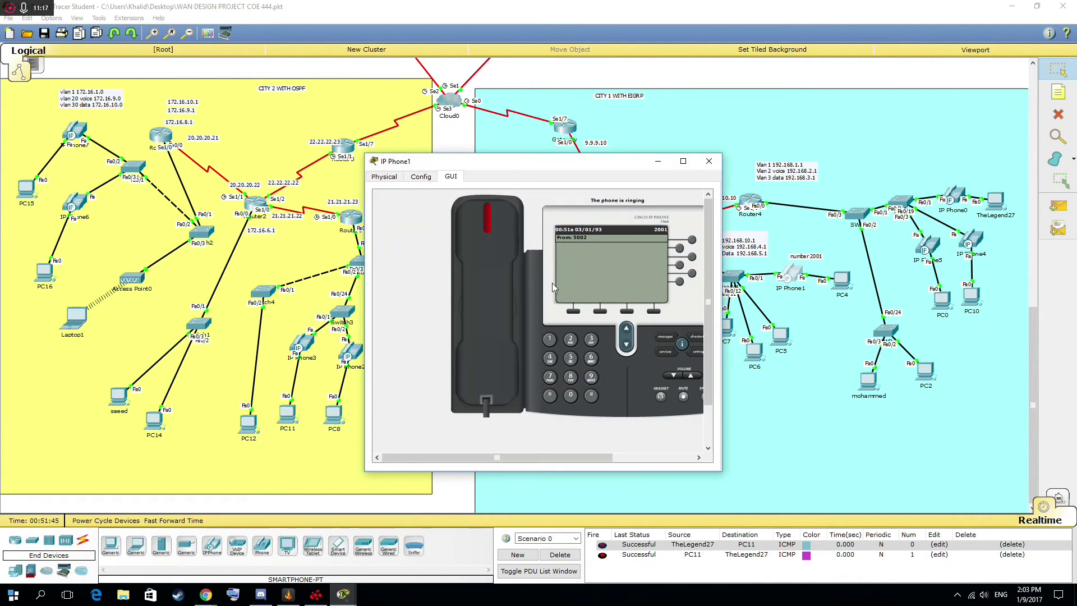
{"action": "left_click", "coordinate": [500, 311]}
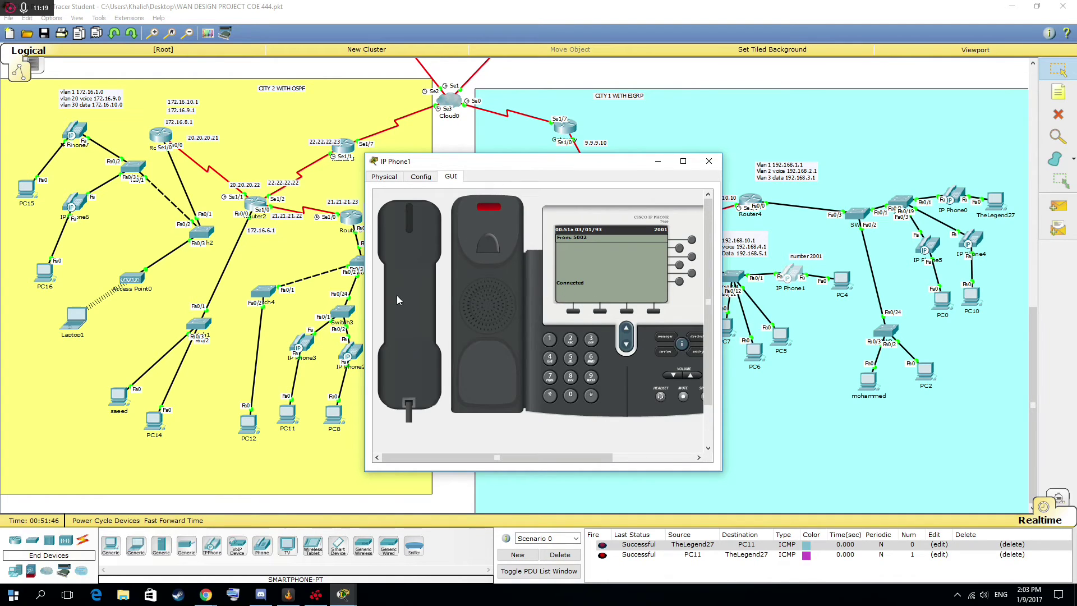
{"action": "left_click", "coordinate": [397, 297]}
{"action": "left_click", "coordinate": [709, 161]}
{"action": "scroll", "coordinate": [411, 273], "scroll_direction": "up", "scroll_amount": 8}
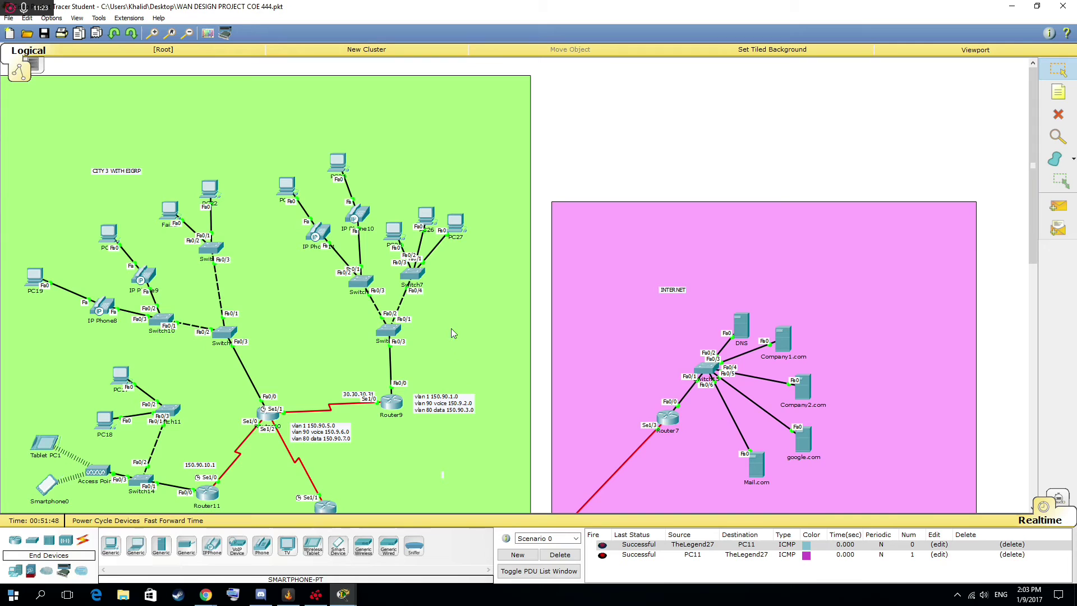
{"action": "mouse_move", "coordinate": [430, 257]}
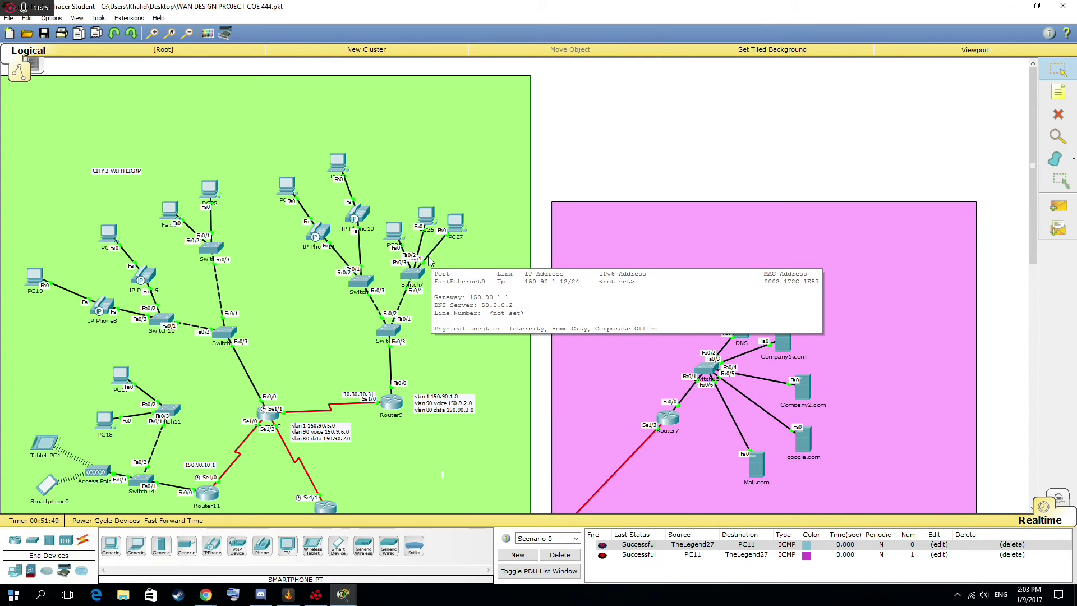
{"action": "scroll", "coordinate": [430, 260], "scroll_direction": "down", "scroll_amount": 3}
{"action": "scroll", "coordinate": [323, 177], "scroll_direction": "up", "scroll_amount": 3}
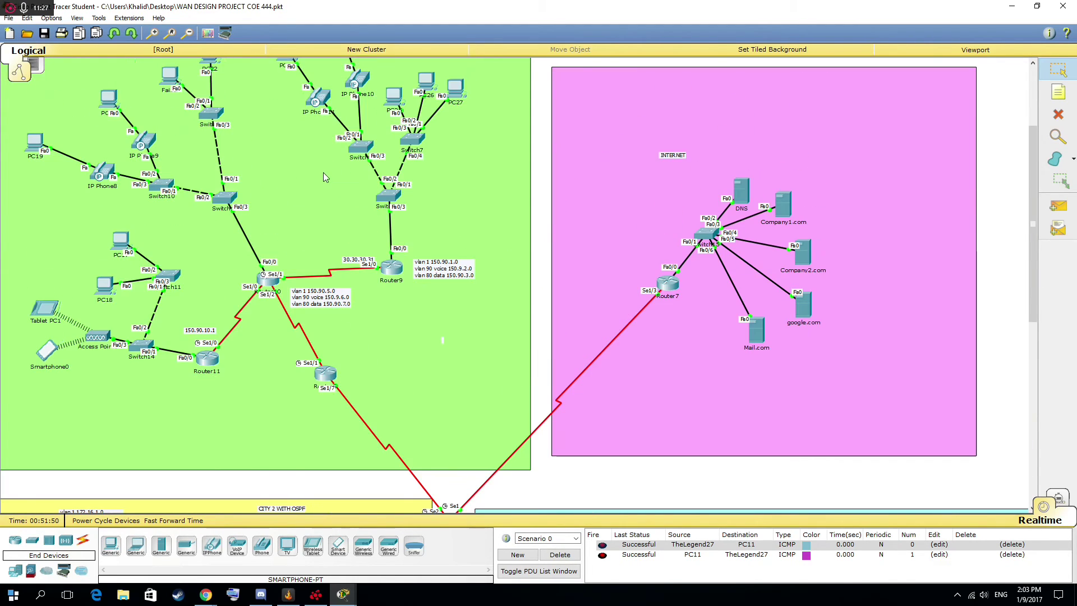
{"action": "scroll", "coordinate": [323, 177], "scroll_direction": "up", "scroll_amount": 3}
{"action": "scroll", "coordinate": [355, 173], "scroll_direction": "down", "scroll_amount": 10}
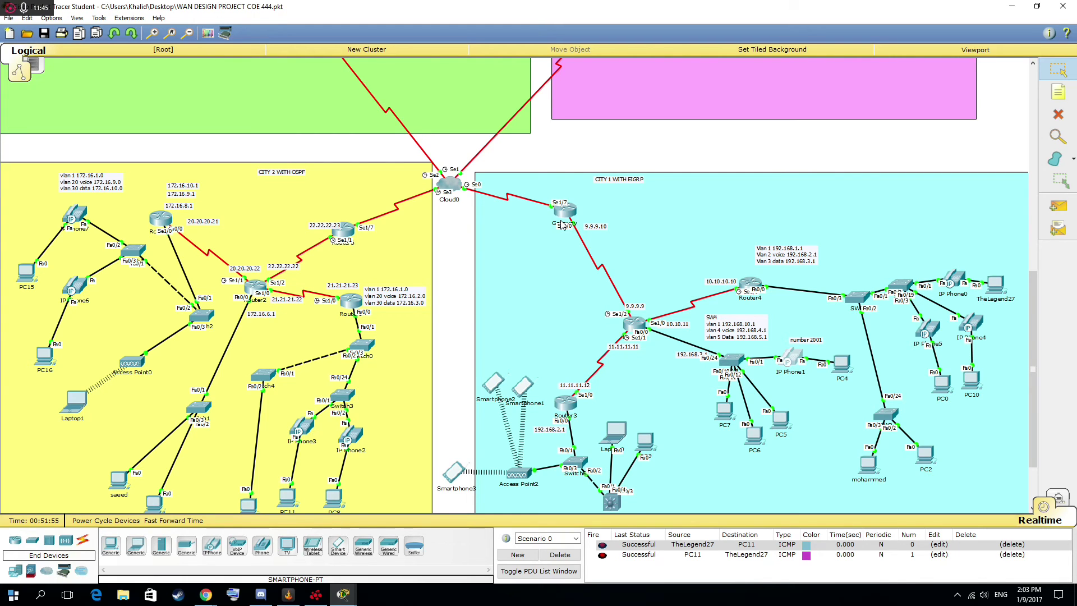
{"action": "scroll", "coordinate": [631, 339], "scroll_direction": "up", "scroll_amount": 10}
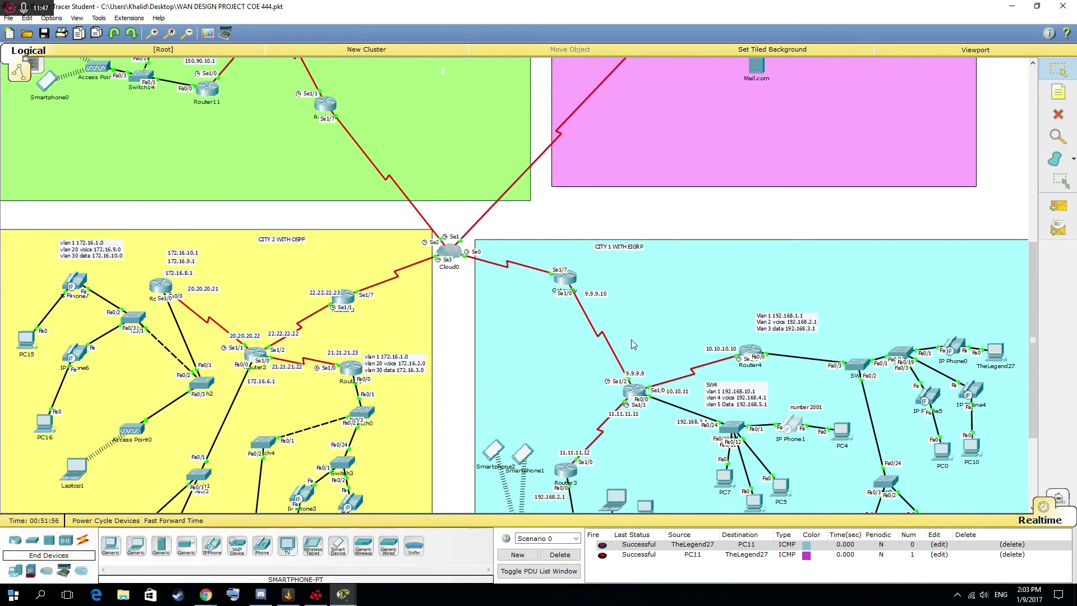
{"action": "scroll", "coordinate": [631, 339], "scroll_direction": "down", "scroll_amount": 10}
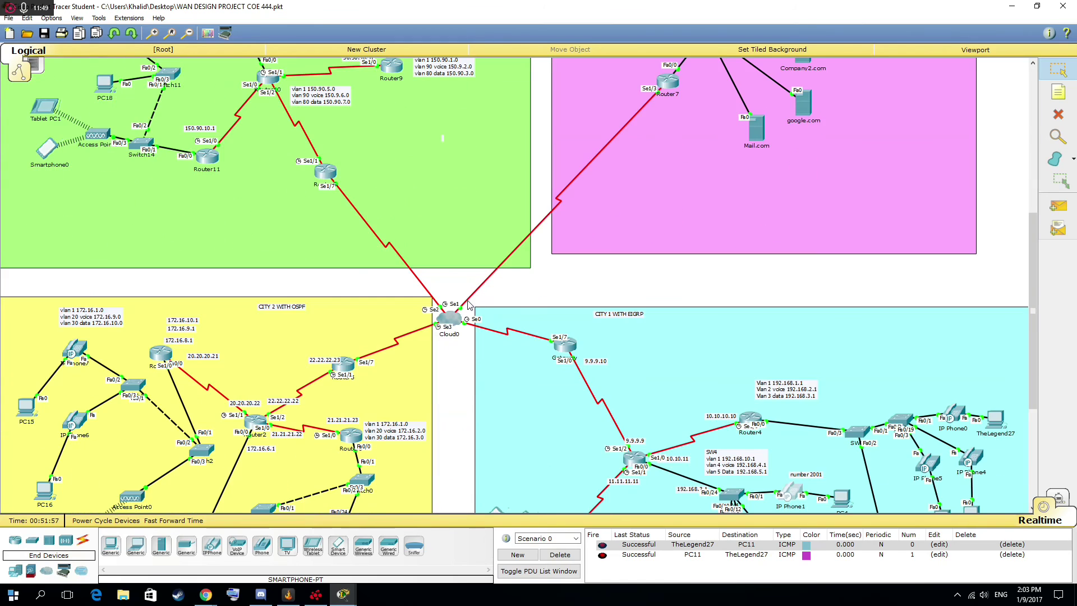
{"action": "scroll", "coordinate": [402, 295], "scroll_direction": "up", "scroll_amount": 8}
{"action": "scroll", "coordinate": [379, 308], "scroll_direction": "up", "scroll_amount": 1}
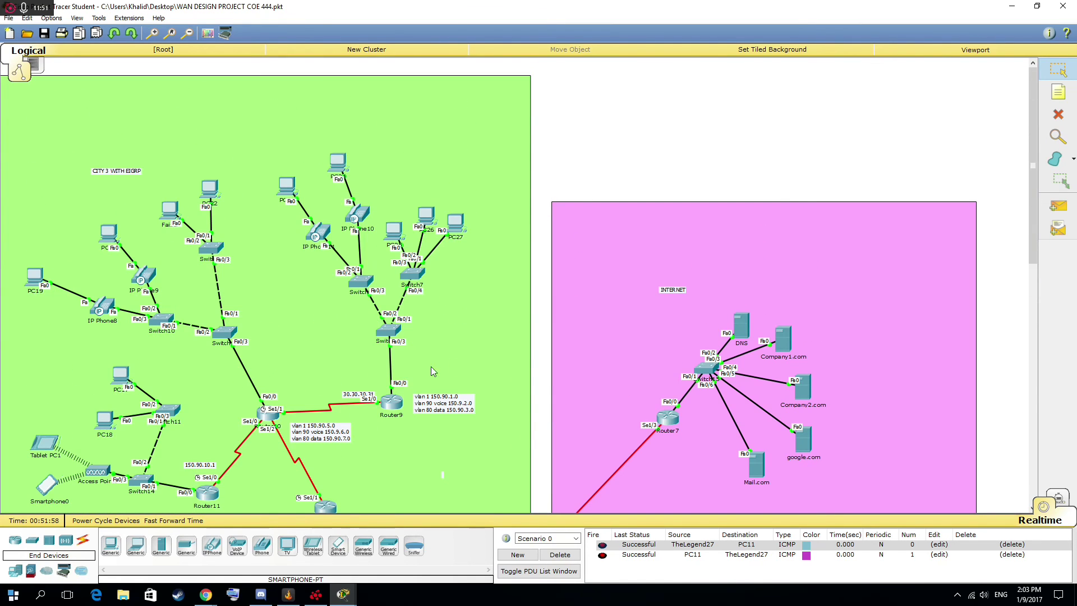
{"action": "scroll", "coordinate": [436, 355], "scroll_direction": "down", "scroll_amount": 4}
{"action": "scroll", "coordinate": [436, 355], "scroll_direction": "up", "scroll_amount": 2}
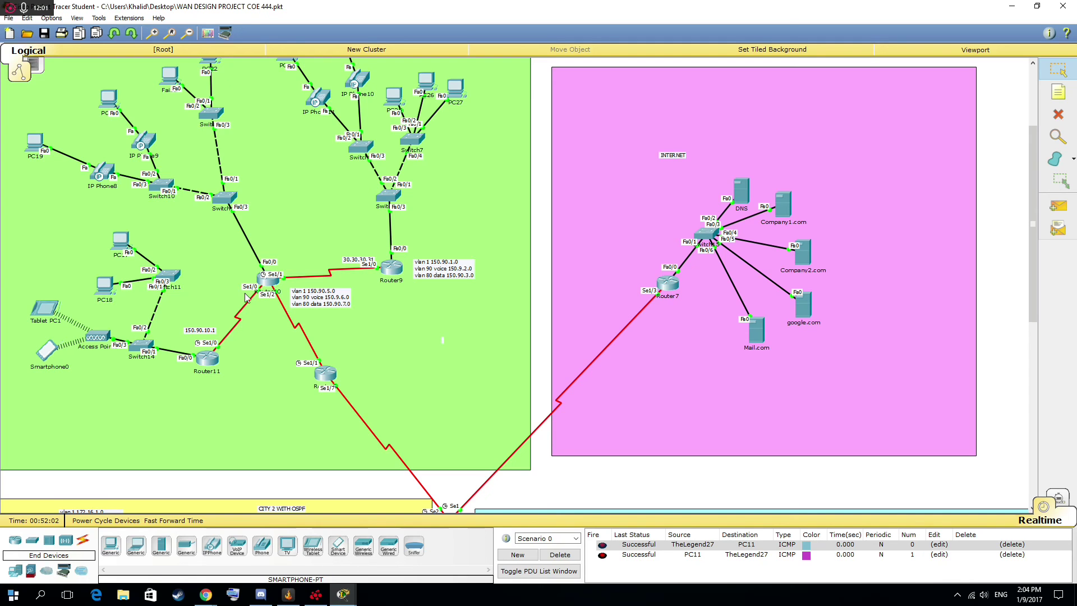
{"action": "scroll", "coordinate": [247, 299], "scroll_direction": "down", "scroll_amount": 7}
{"action": "scroll", "coordinate": [260, 303], "scroll_direction": "up", "scroll_amount": 7}
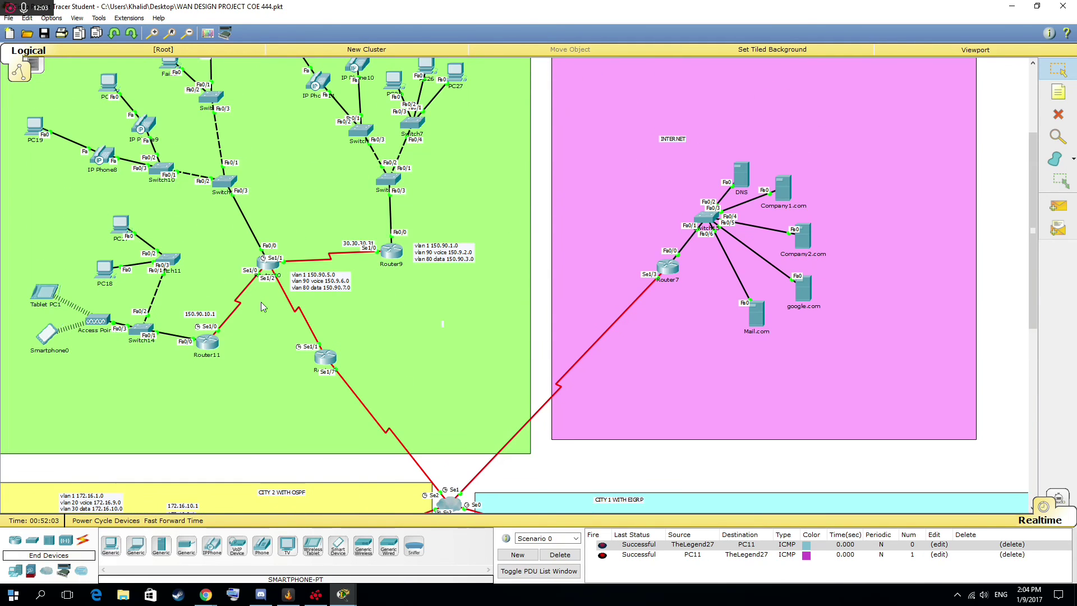